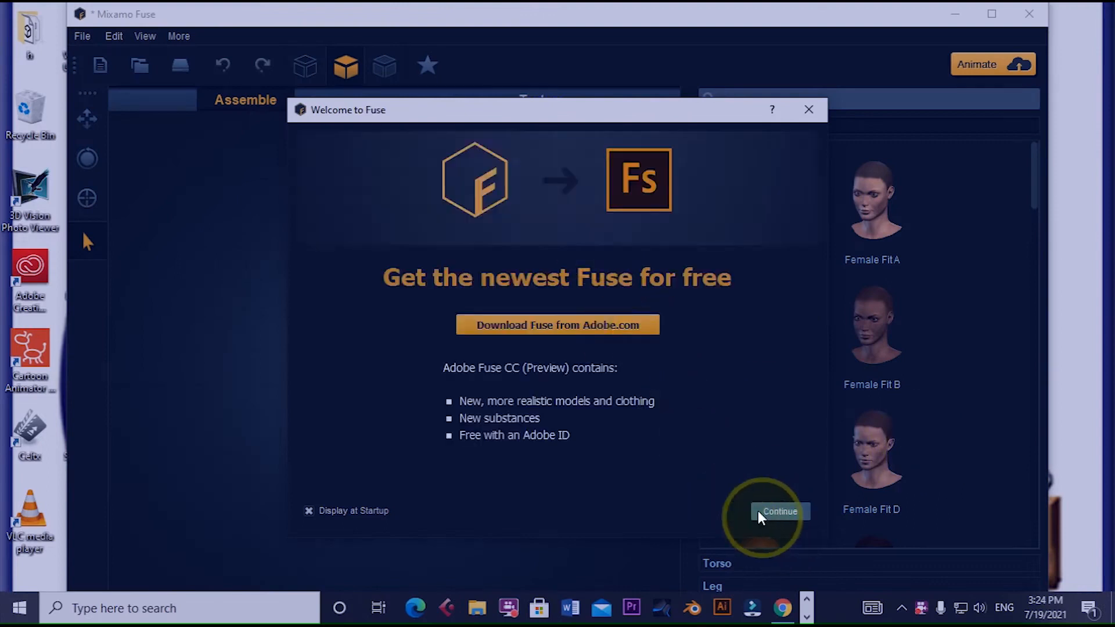
Dismiss the welcome dialog and maximise the Mixamo Fuse window.
{"action": "left_click", "coordinate": [779, 513]}
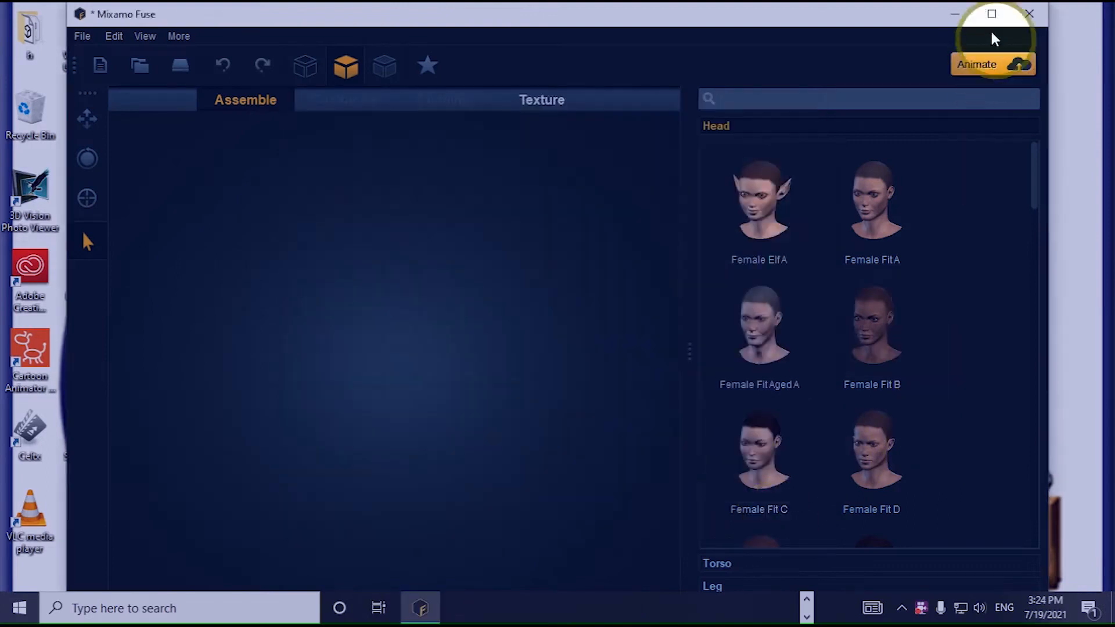
{"action": "left_click", "coordinate": [992, 14]}
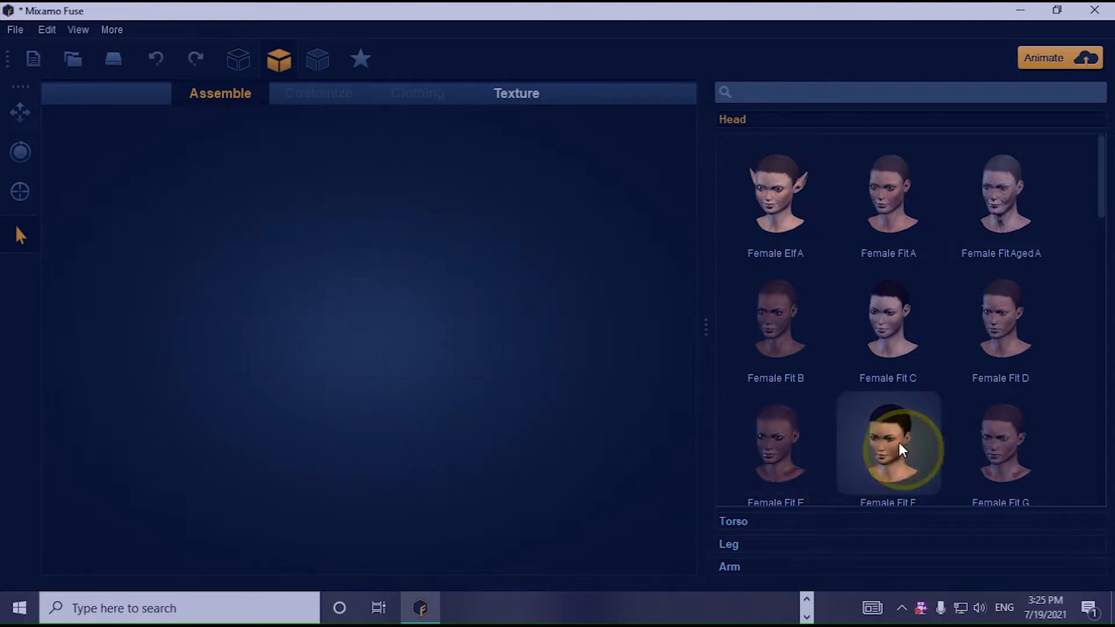
Start the character with the Male Muscular A head and add a male torso to it.
{"action": "scroll", "coordinate": [900, 443], "scroll_direction": "down", "scroll_amount": 6}
{"action": "scroll", "coordinate": [900, 447], "scroll_direction": "down", "scroll_amount": 1}
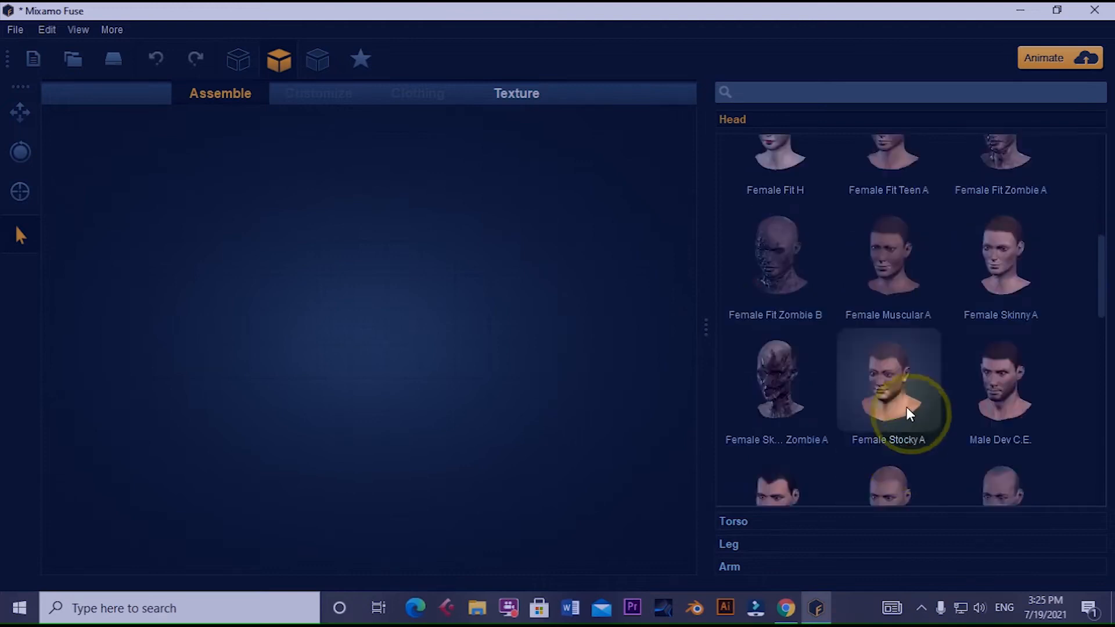
{"action": "scroll", "coordinate": [946, 294], "scroll_direction": "up", "scroll_amount": 3}
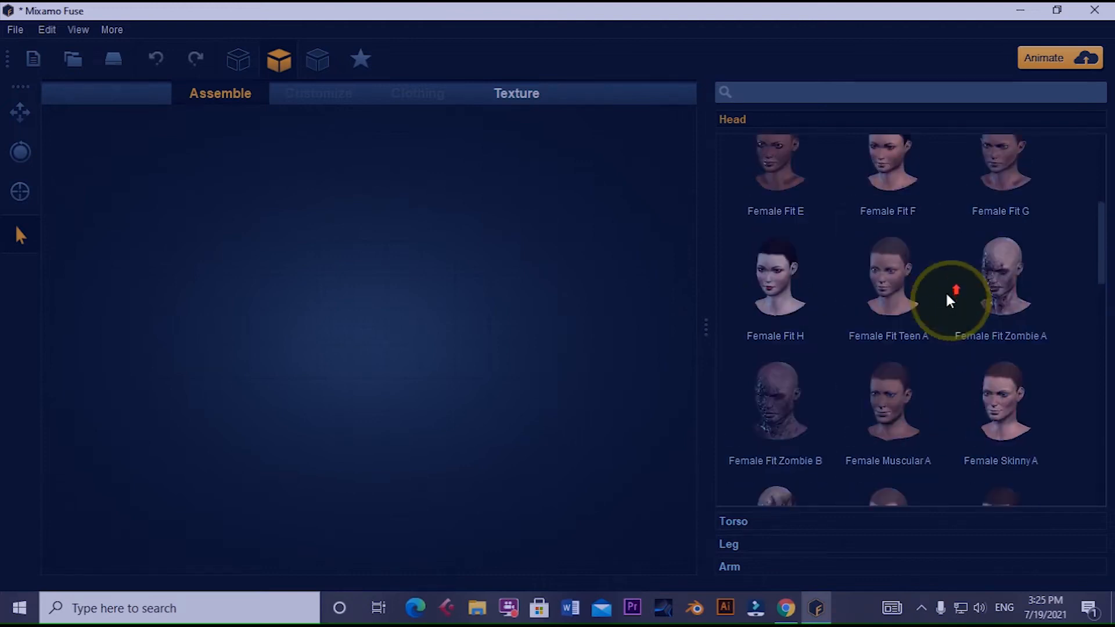
{"action": "scroll", "coordinate": [939, 374], "scroll_direction": "down", "scroll_amount": 2}
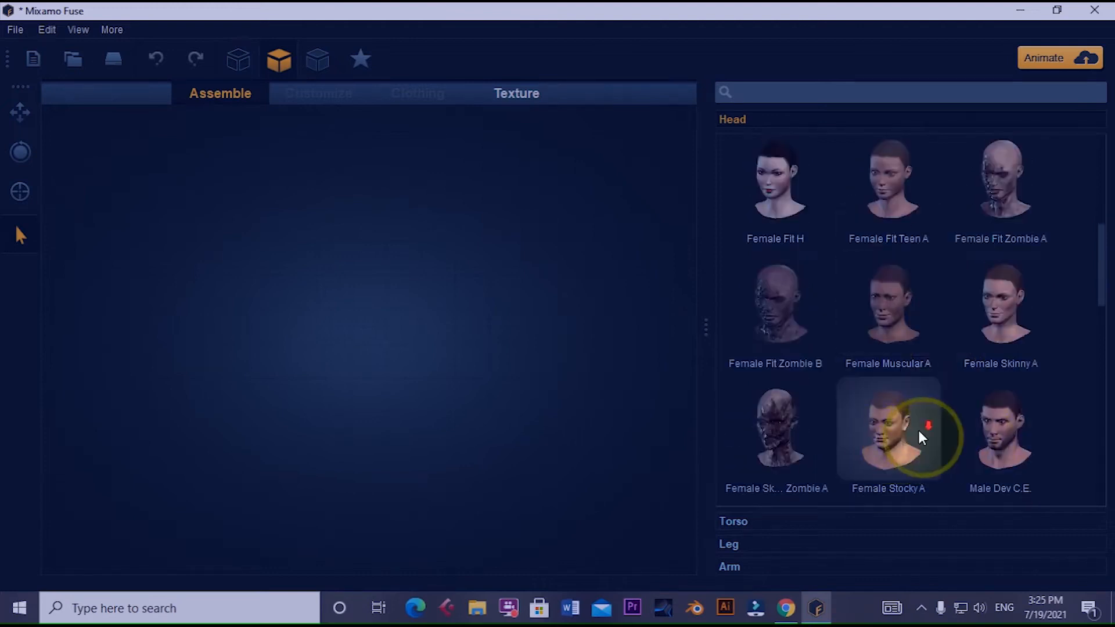
{"action": "scroll", "coordinate": [918, 442], "scroll_direction": "down", "scroll_amount": 2}
{"action": "scroll", "coordinate": [903, 447], "scroll_direction": "down", "scroll_amount": 2}
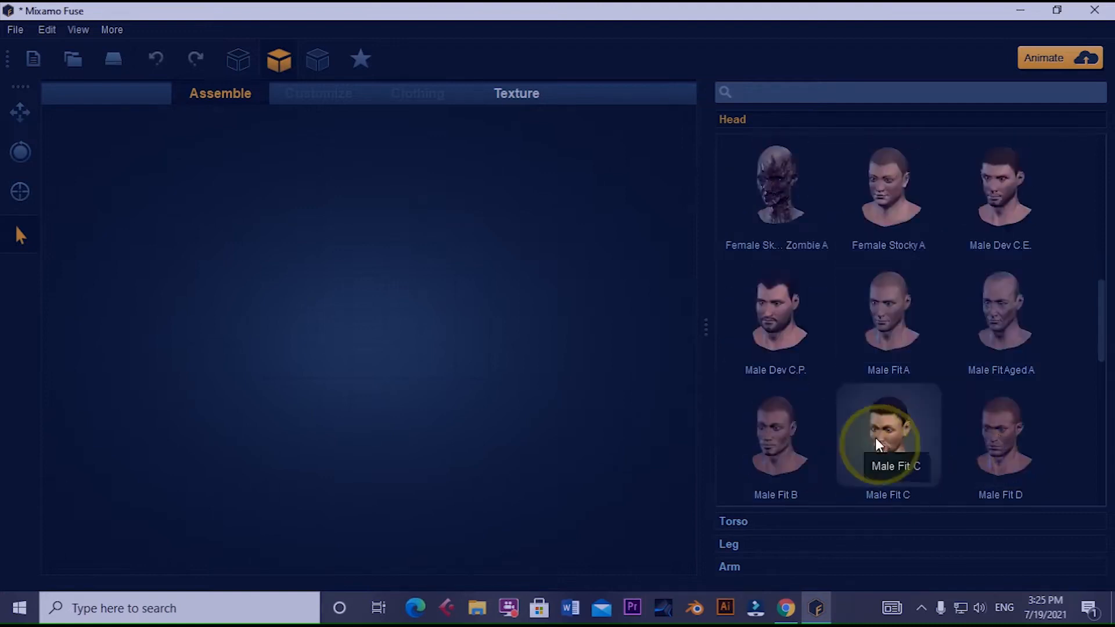
{"action": "scroll", "coordinate": [871, 439], "scroll_direction": "down", "scroll_amount": 4}
{"action": "scroll", "coordinate": [891, 429], "scroll_direction": "down", "scroll_amount": 2}
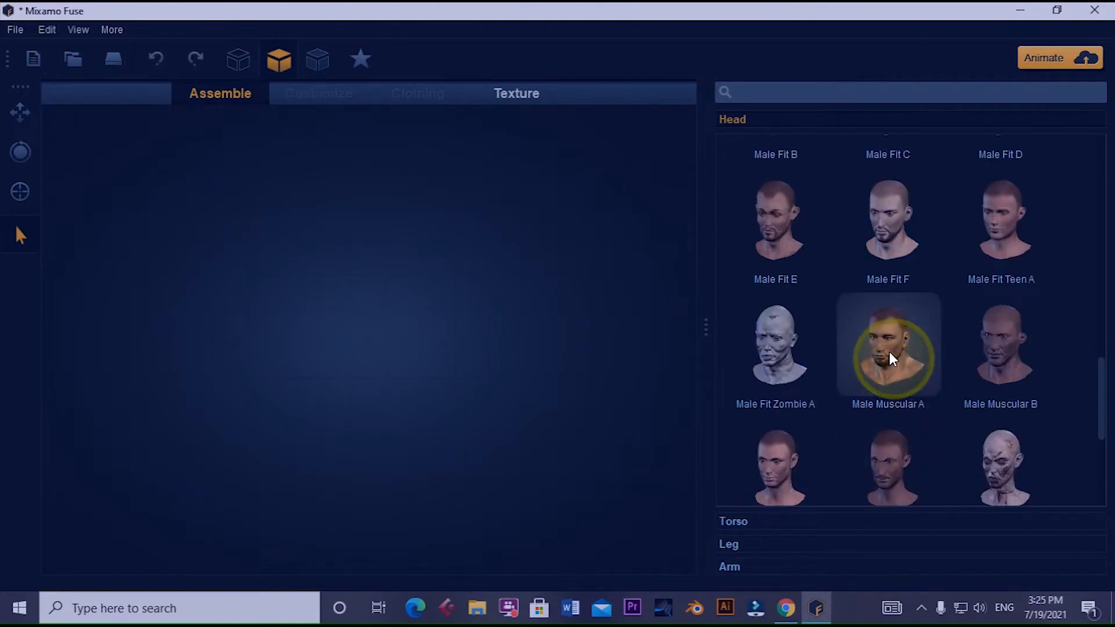
{"action": "left_click", "coordinate": [889, 351]}
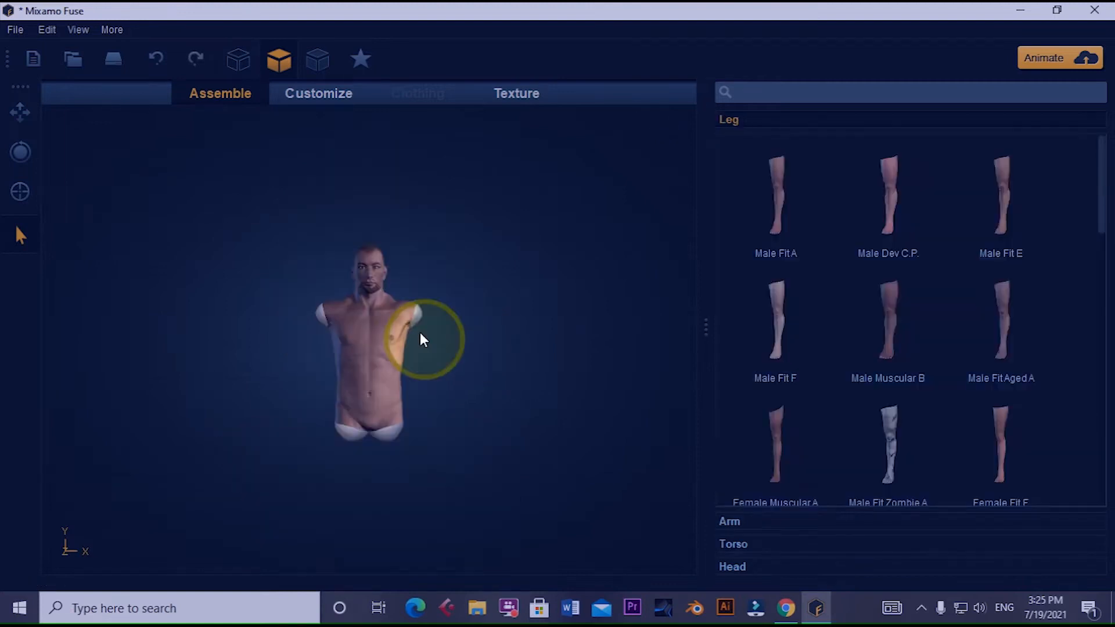
Complete the body with the Male Fit A legs and the Male Fit A arms.
{"action": "scroll", "coordinate": [401, 326], "scroll_direction": "up", "scroll_amount": 5}
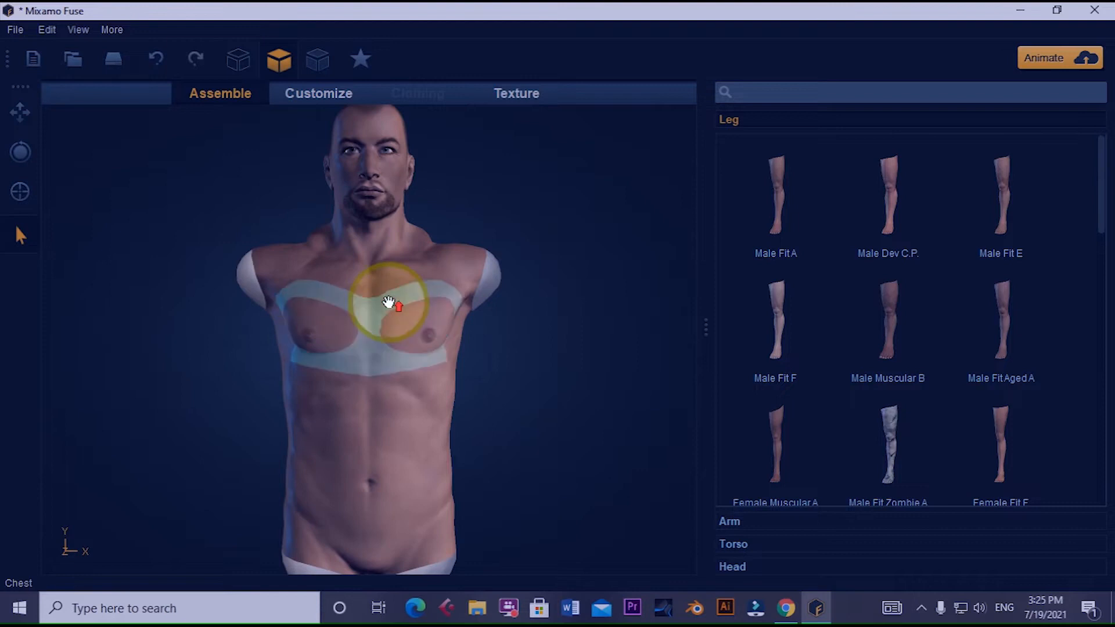
{"action": "scroll", "coordinate": [392, 279], "scroll_direction": "up", "scroll_amount": 2}
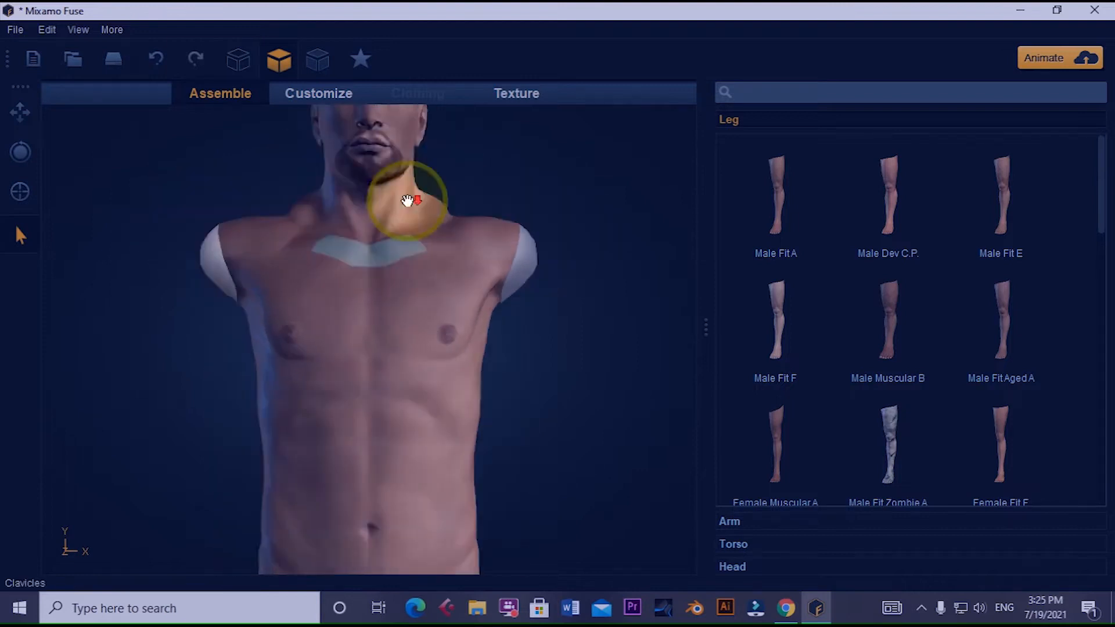
{"action": "scroll", "coordinate": [407, 200], "scroll_direction": "down", "scroll_amount": 6}
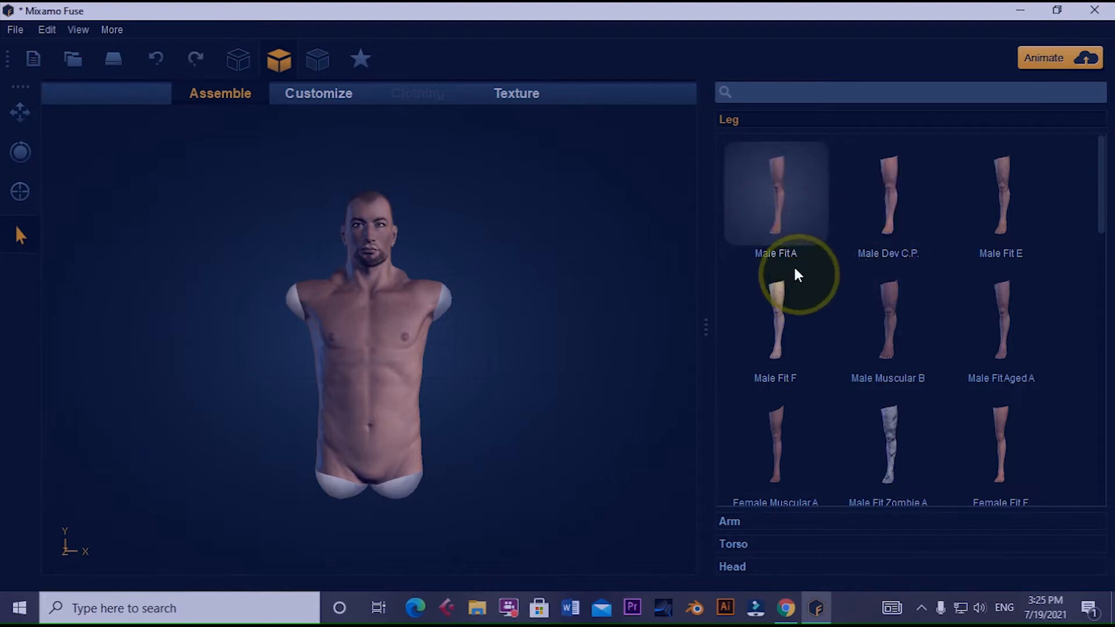
{"action": "left_click", "coordinate": [795, 269]}
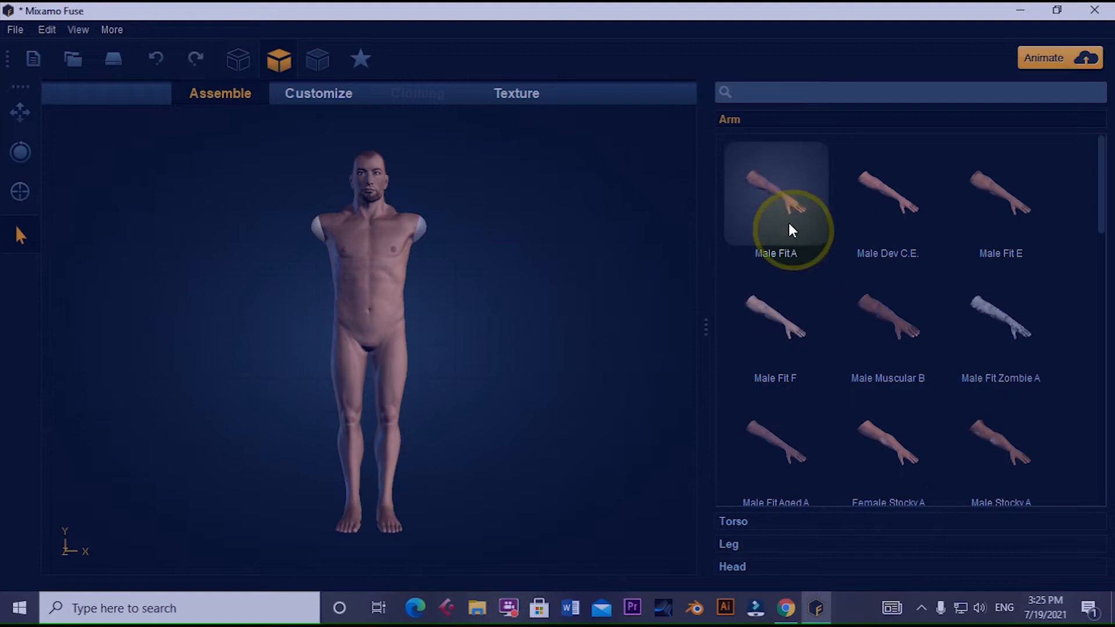
{"action": "left_click", "coordinate": [778, 194]}
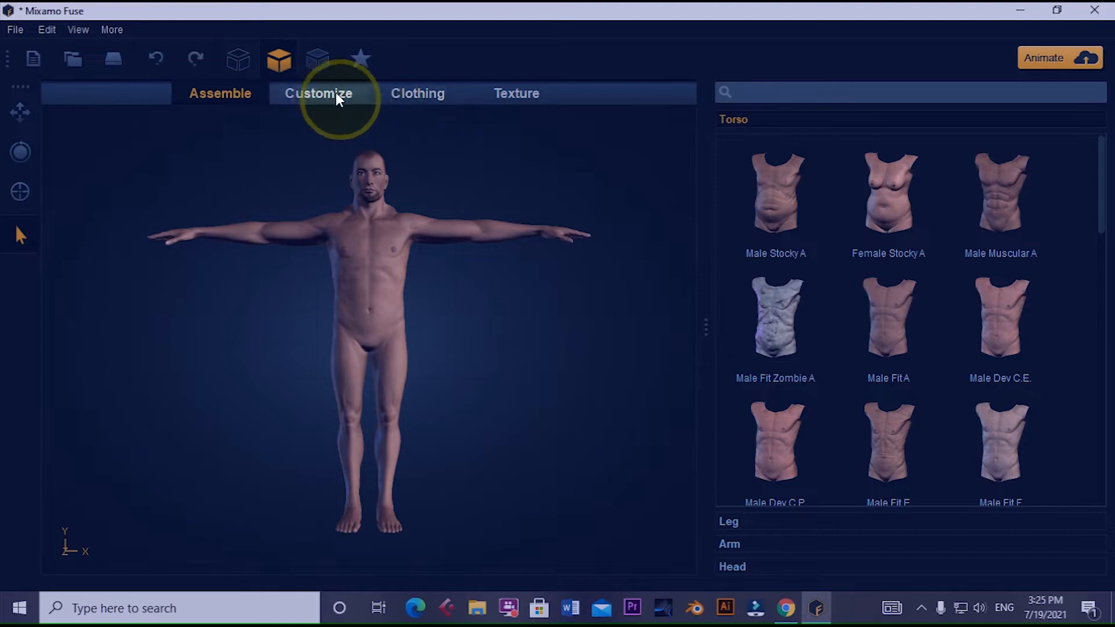
Switch to customizing the assembled body and make the clavicles the active region.
{"action": "left_click", "coordinate": [313, 96]}
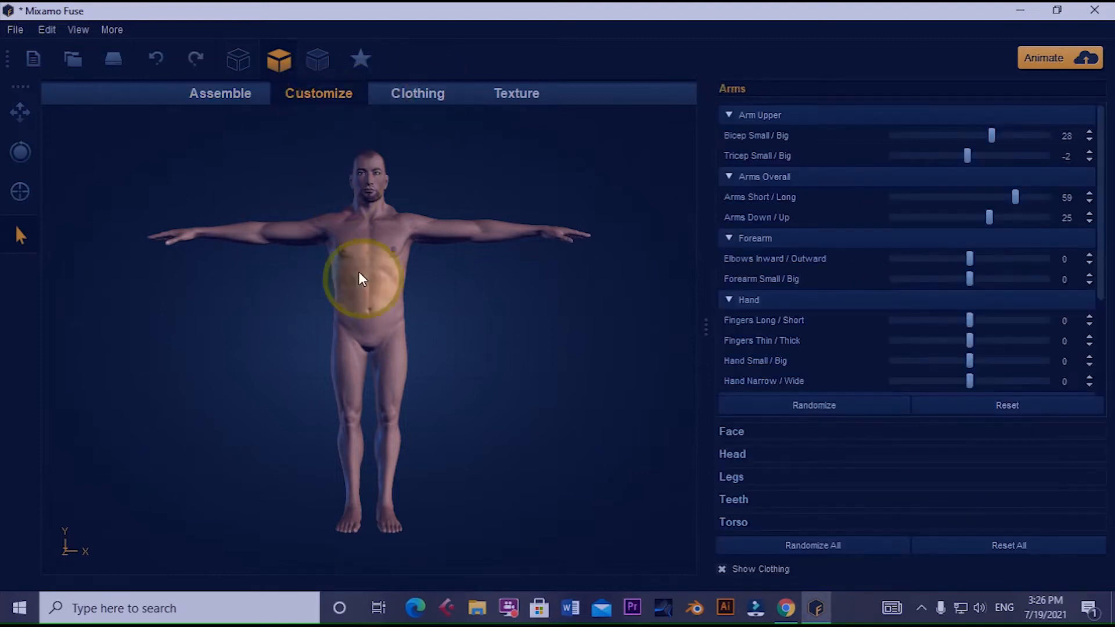
{"action": "scroll", "coordinate": [366, 279], "scroll_direction": "up", "scroll_amount": 5}
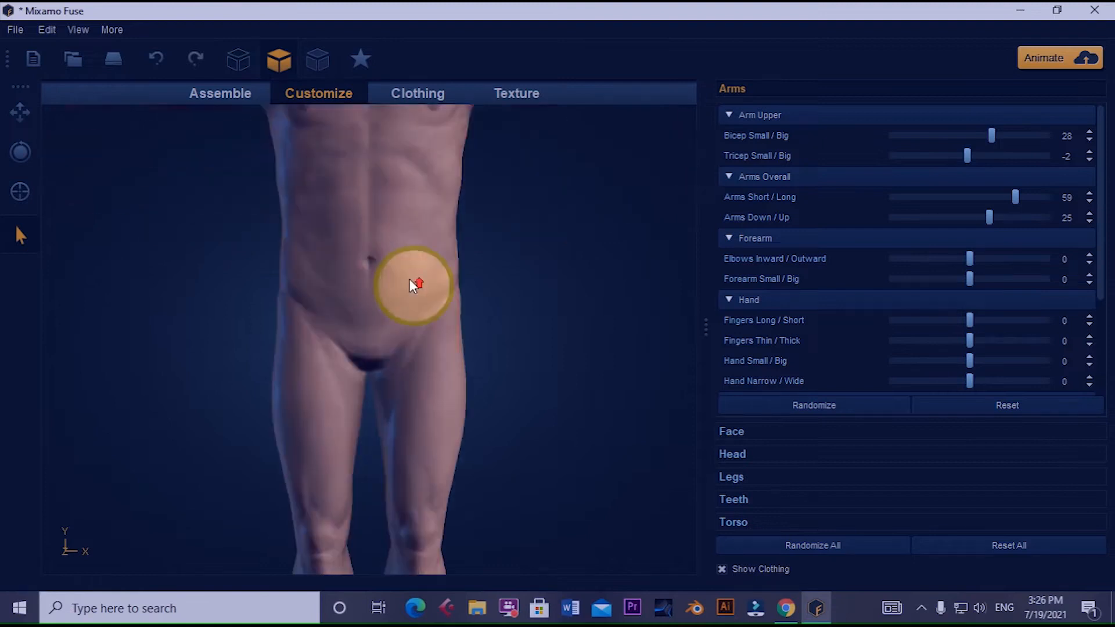
{"action": "scroll", "coordinate": [410, 281], "scroll_direction": "up", "scroll_amount": 2}
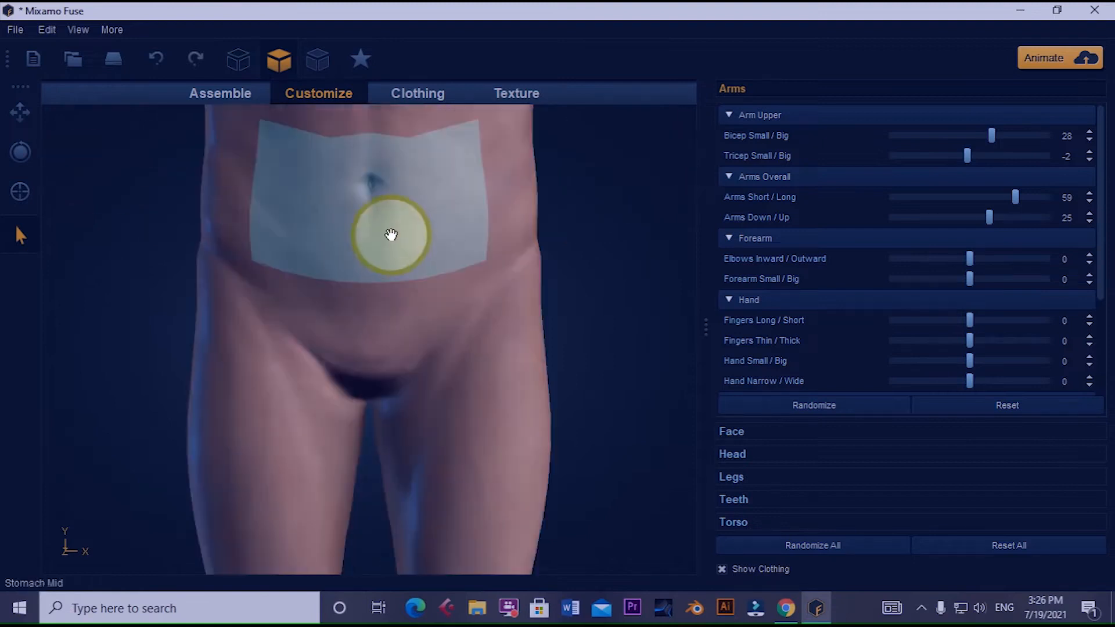
{"action": "left_click", "coordinate": [15, 197]}
{"action": "left_click", "coordinate": [361, 219]}
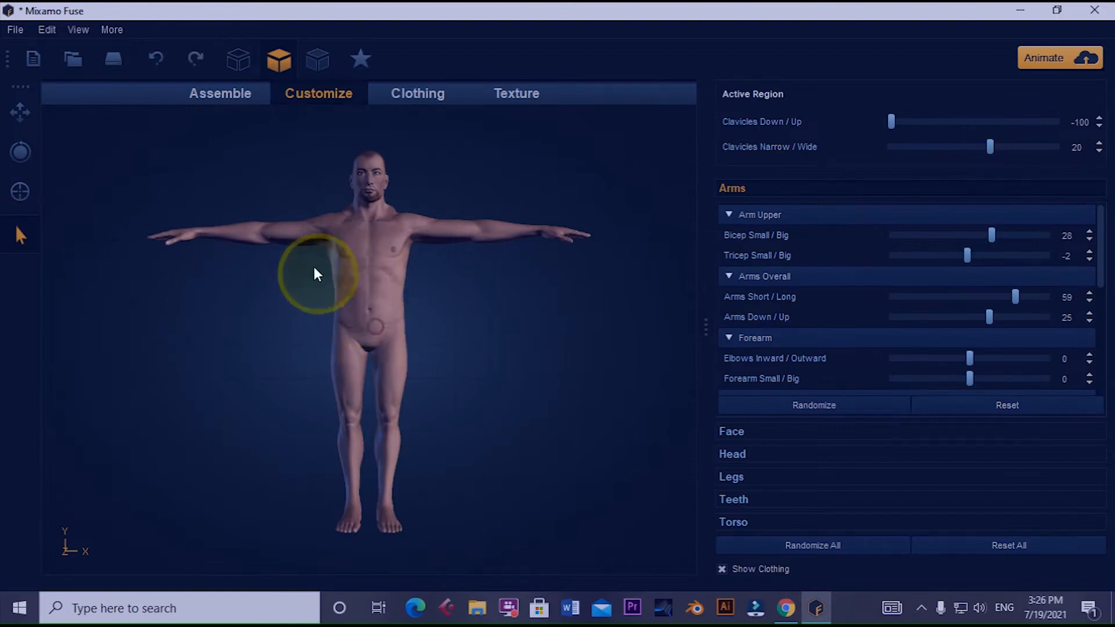
Examine the character's body, neck and face up close from different angles.
{"action": "left_click", "coordinate": [24, 150]}
{"action": "left_click_drag", "start_coordinate": [378, 179], "coordinate": [339, 234]}
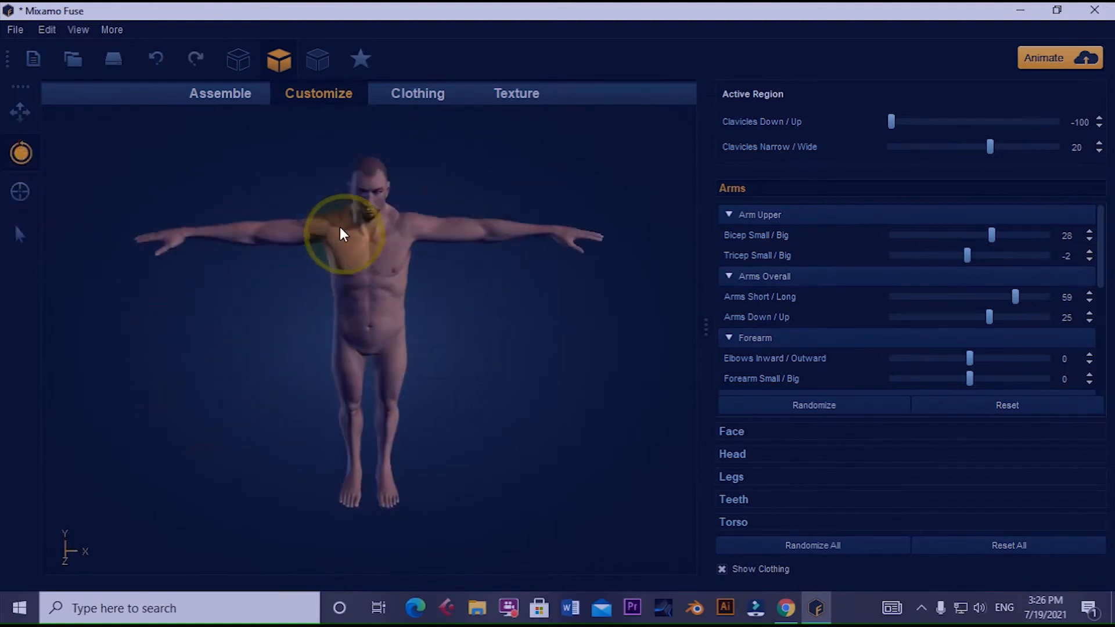
{"action": "scroll", "coordinate": [367, 235], "scroll_direction": "up", "scroll_amount": 5}
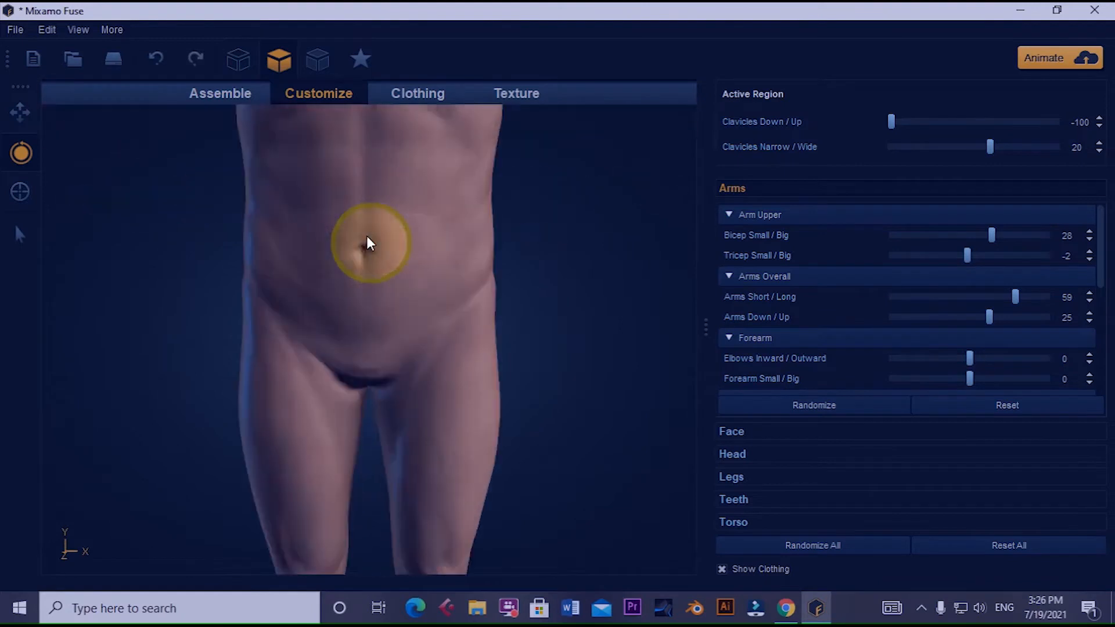
{"action": "left_click", "coordinate": [20, 113]}
{"action": "left_click_drag", "start_coordinate": [414, 200], "coordinate": [382, 343]}
{"action": "scroll", "coordinate": [382, 343], "scroll_direction": "up", "scroll_amount": 8}
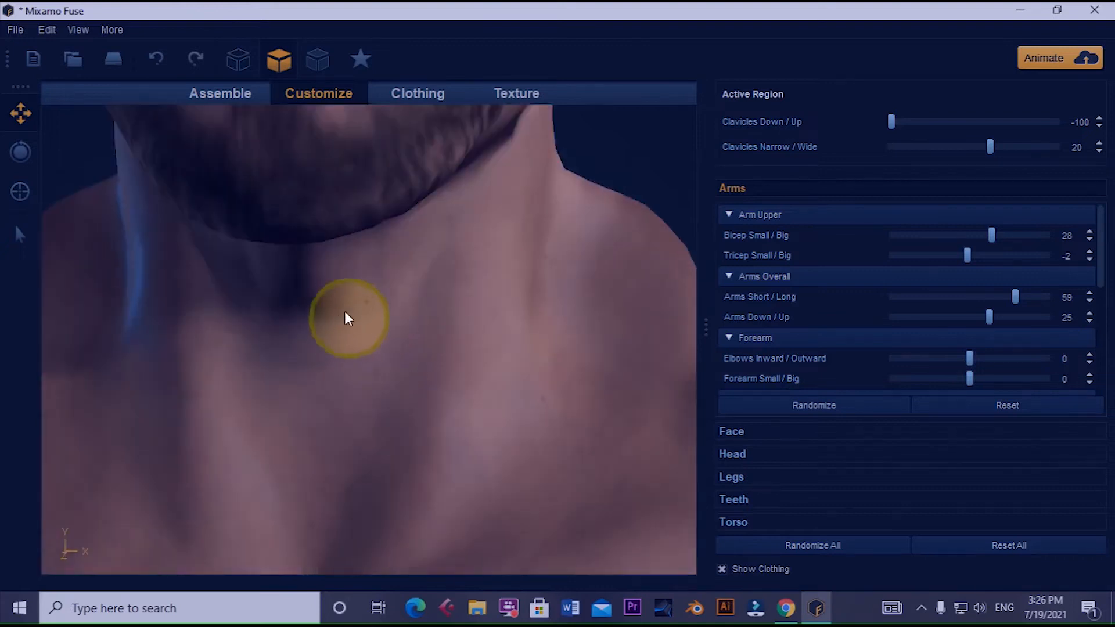
{"action": "scroll", "coordinate": [342, 317], "scroll_direction": "down", "scroll_amount": 6}
{"action": "left_click_drag", "start_coordinate": [345, 318], "coordinate": [355, 387]}
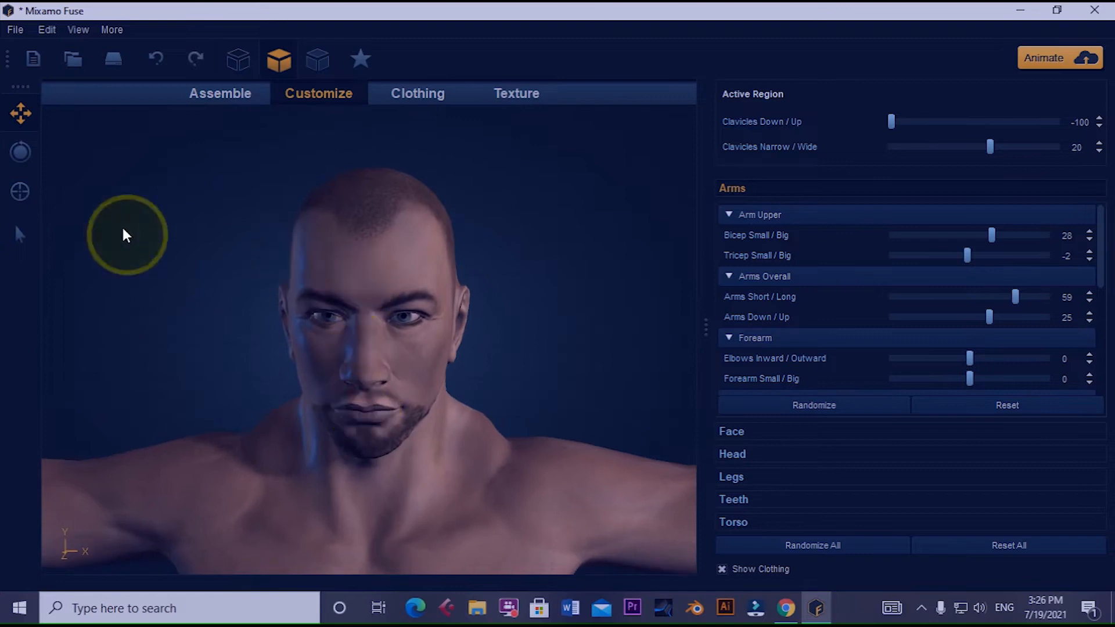
{"action": "left_click", "coordinate": [20, 152]}
{"action": "left_click_drag", "start_coordinate": [369, 236], "coordinate": [371, 219]}
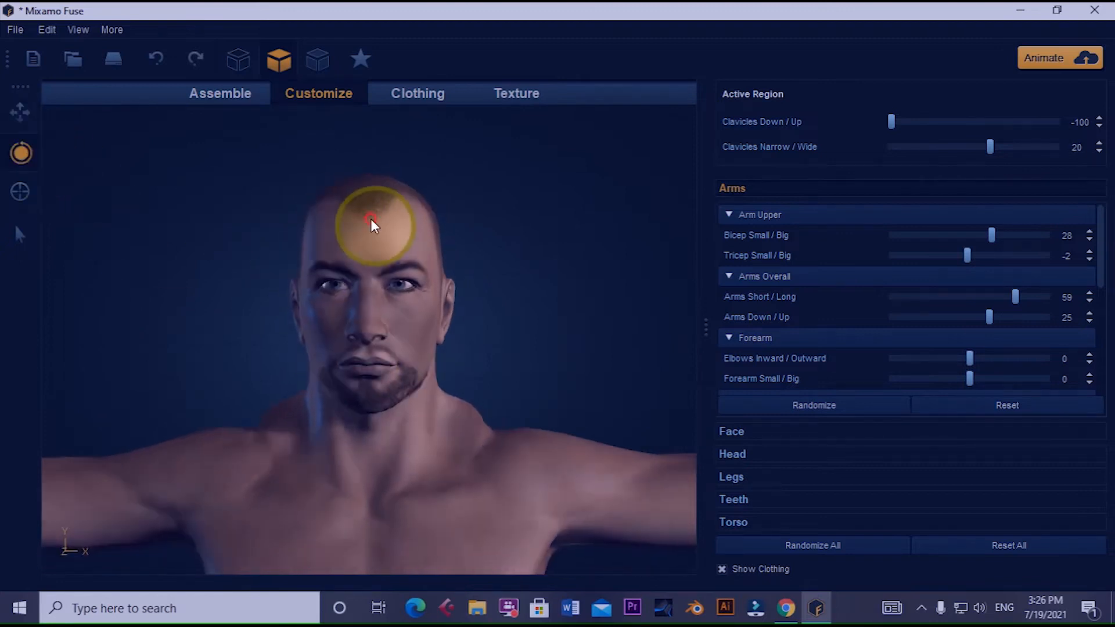
{"action": "left_click", "coordinate": [20, 112]}
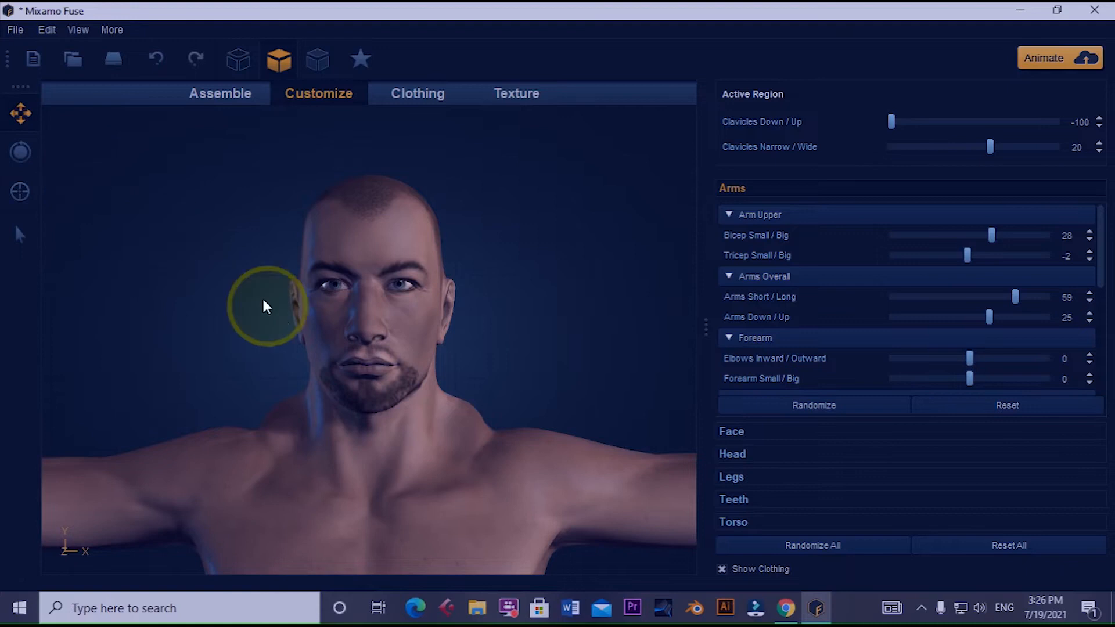
{"action": "scroll", "coordinate": [394, 335], "scroll_direction": "up", "scroll_amount": 2}
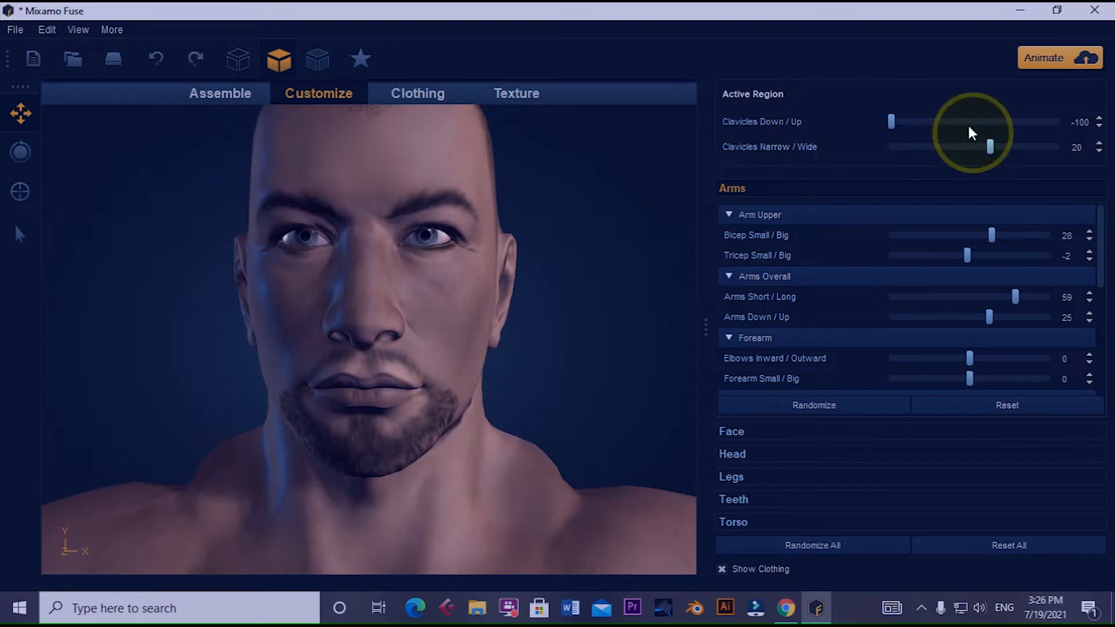
Set the active region's Clavicles Down / Up value to -41.
{"action": "left_click_drag", "start_coordinate": [891, 125], "coordinate": [939, 156]}
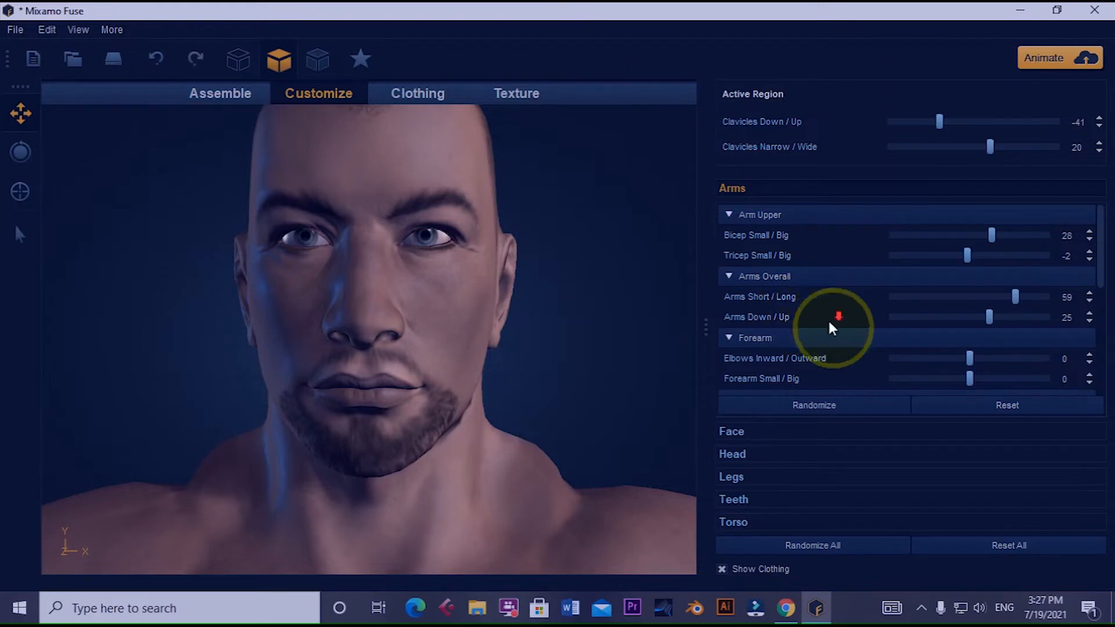
{"action": "scroll", "coordinate": [827, 315], "scroll_direction": "down", "scroll_amount": 5}
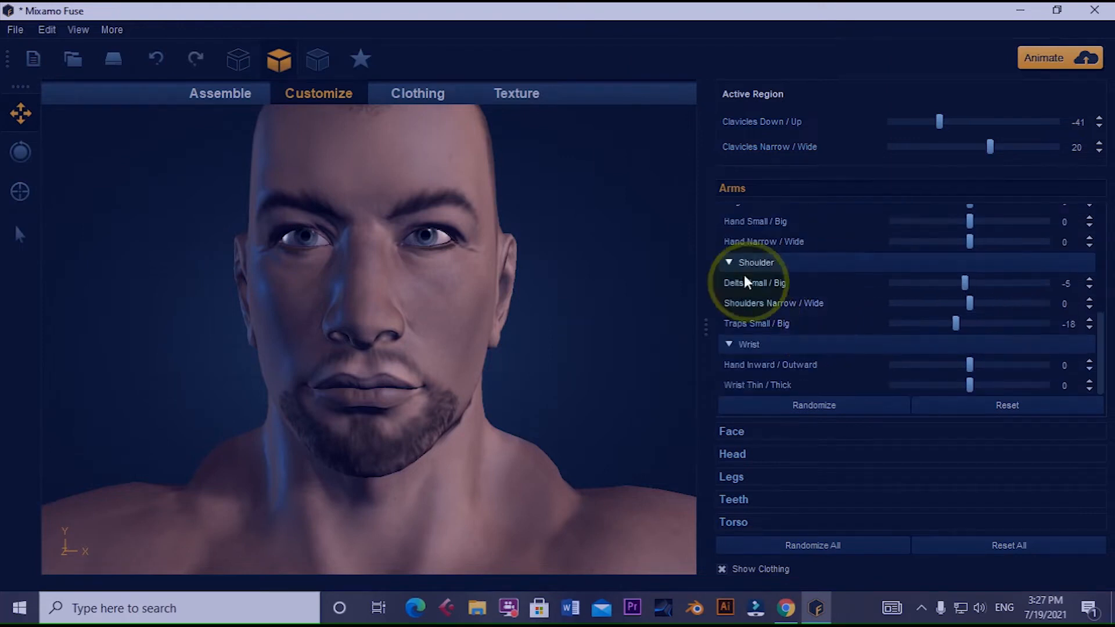
Set the Angry facial expression of the character to 24.
{"action": "left_click", "coordinate": [733, 431]}
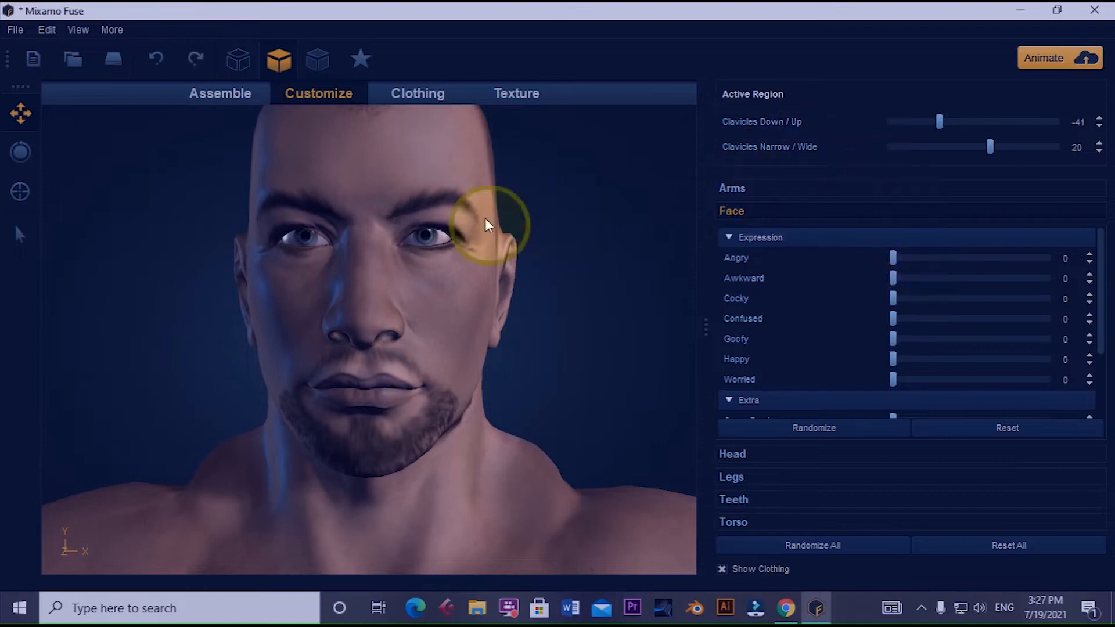
{"action": "left_click", "coordinate": [738, 238]}
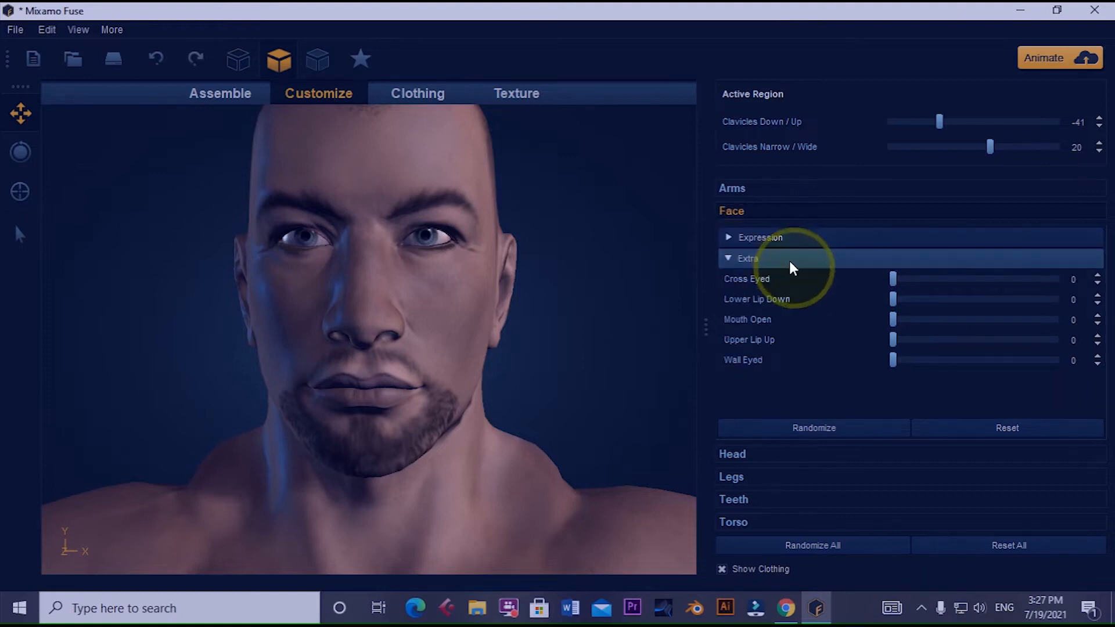
{"action": "left_click", "coordinate": [727, 237]}
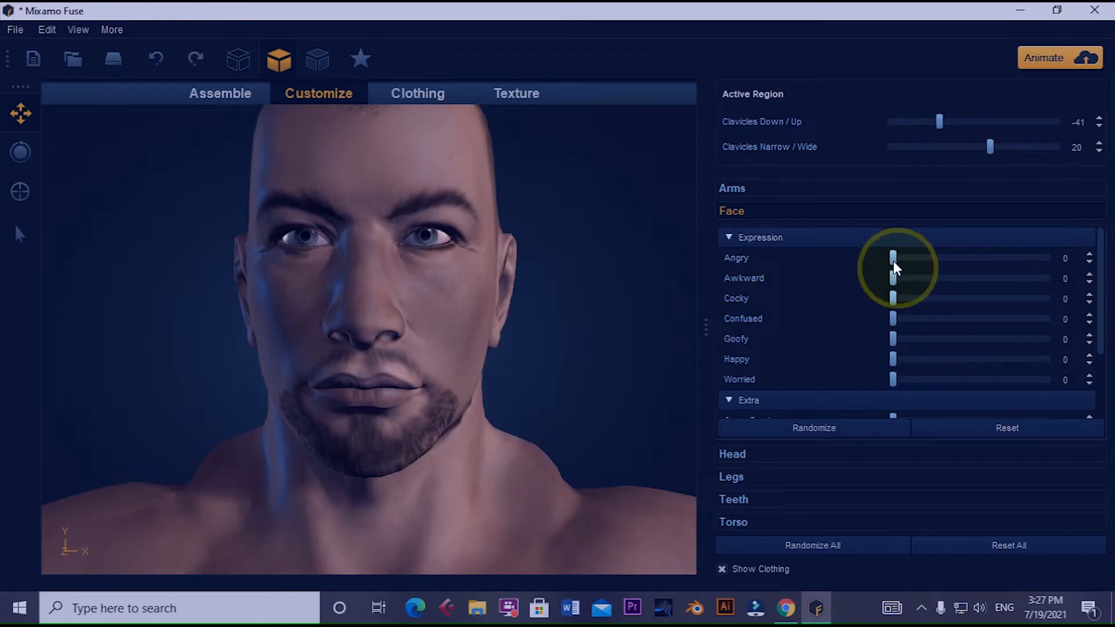
{"action": "left_click_drag", "start_coordinate": [897, 257], "coordinate": [924, 271]}
{"action": "left_click", "coordinate": [964, 261]}
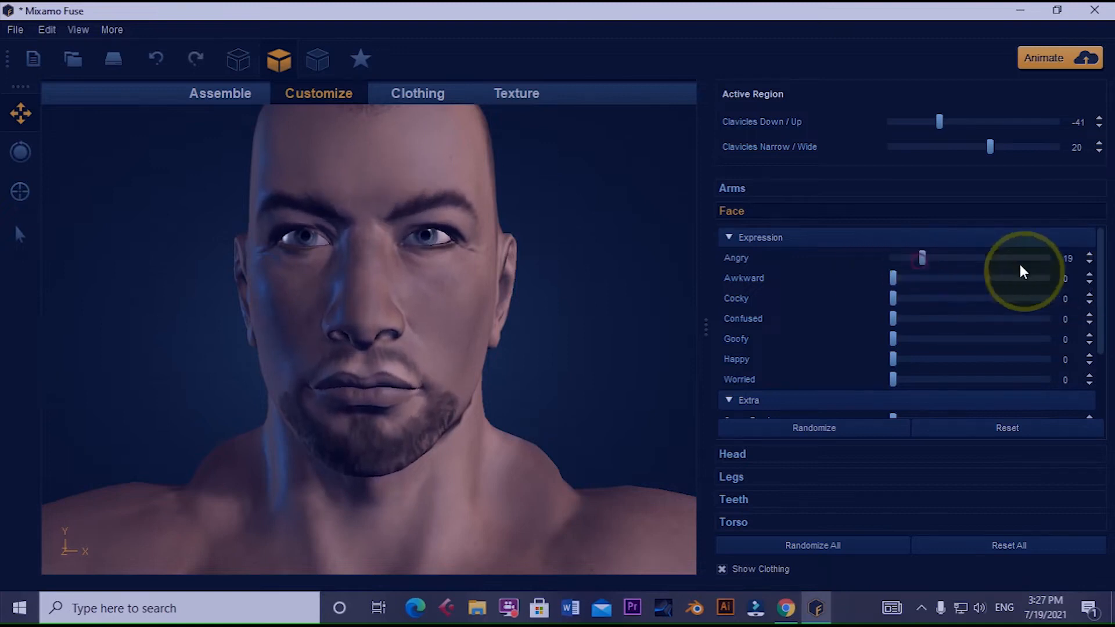
{"action": "left_click", "coordinate": [1089, 265]}
{"action": "left_click", "coordinate": [1090, 264]}
{"action": "left_click", "coordinate": [1090, 265]}
{"action": "left_click", "coordinate": [1090, 265]}
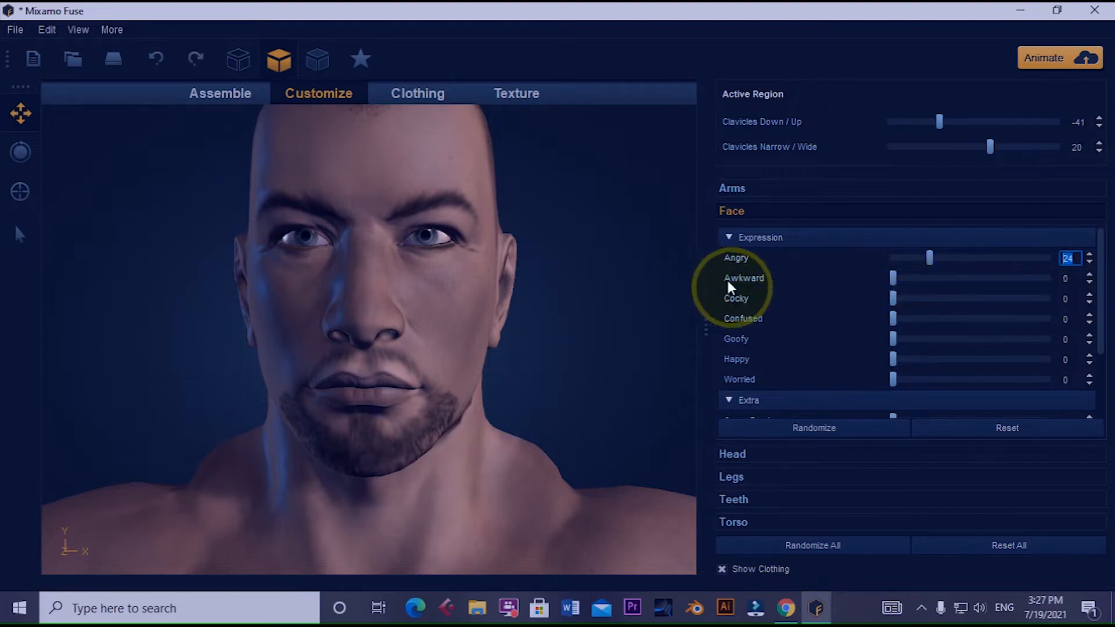
Set the Awkward facial expression to 60, trying nearby values for it.
{"action": "left_click_drag", "start_coordinate": [893, 278], "coordinate": [1101, 317]}
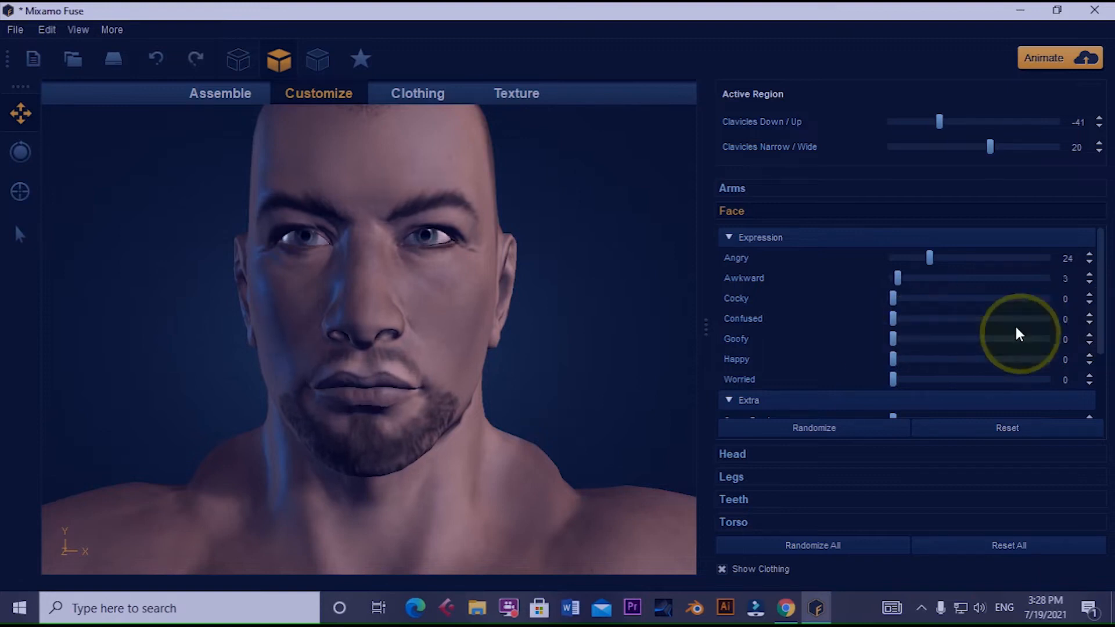
{"action": "left_click_drag", "start_coordinate": [1102, 327], "coordinate": [985, 331]}
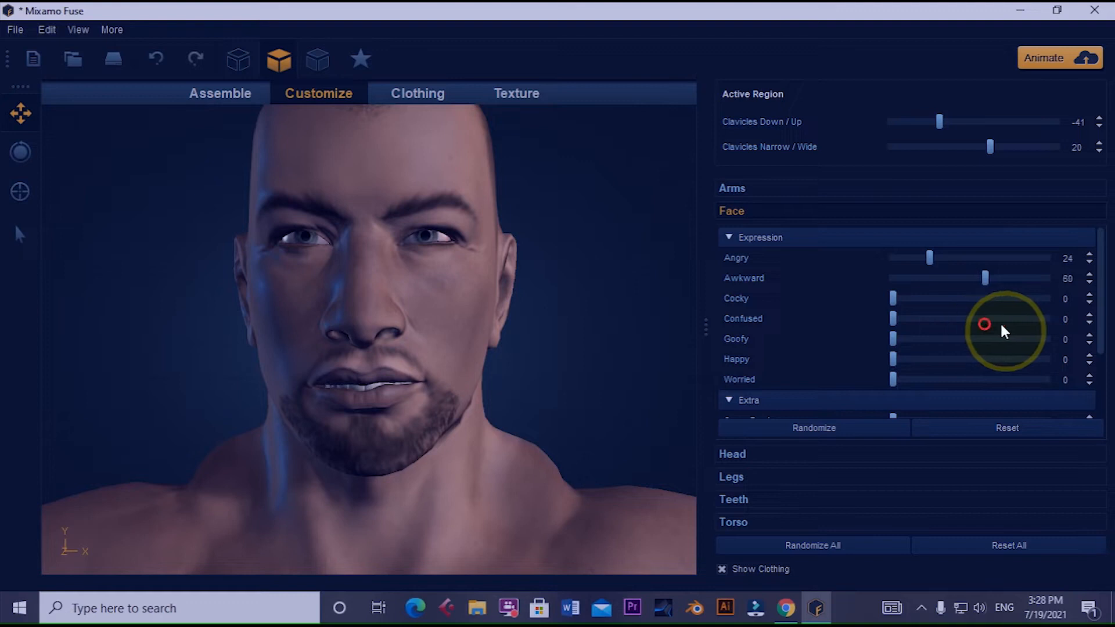
{"action": "left_click", "coordinate": [1089, 274]}
{"action": "left_click", "coordinate": [1090, 274]}
{"action": "left_click", "coordinate": [1089, 274]}
{"action": "left_click", "coordinate": [1089, 274]}
{"action": "left_click", "coordinate": [1090, 274]}
{"action": "left_click", "coordinate": [1090, 275]}
{"action": "left_click", "coordinate": [1089, 275]}
{"action": "left_click", "coordinate": [1090, 283]}
{"action": "left_click", "coordinate": [1090, 283]}
{"action": "left_click", "coordinate": [1090, 283]}
{"action": "left_click", "coordinate": [1090, 283]}
{"action": "left_click", "coordinate": [1089, 284]}
{"action": "left_click", "coordinate": [1089, 284]}
{"action": "left_click", "coordinate": [1089, 284]}
{"action": "left_click", "coordinate": [1090, 283]}
{"action": "left_click", "coordinate": [1090, 283]}
{"action": "left_click", "coordinate": [1089, 284]}
{"action": "left_click", "coordinate": [1090, 283]}
{"action": "left_click_drag", "start_coordinate": [986, 283], "coordinate": [990, 284]}
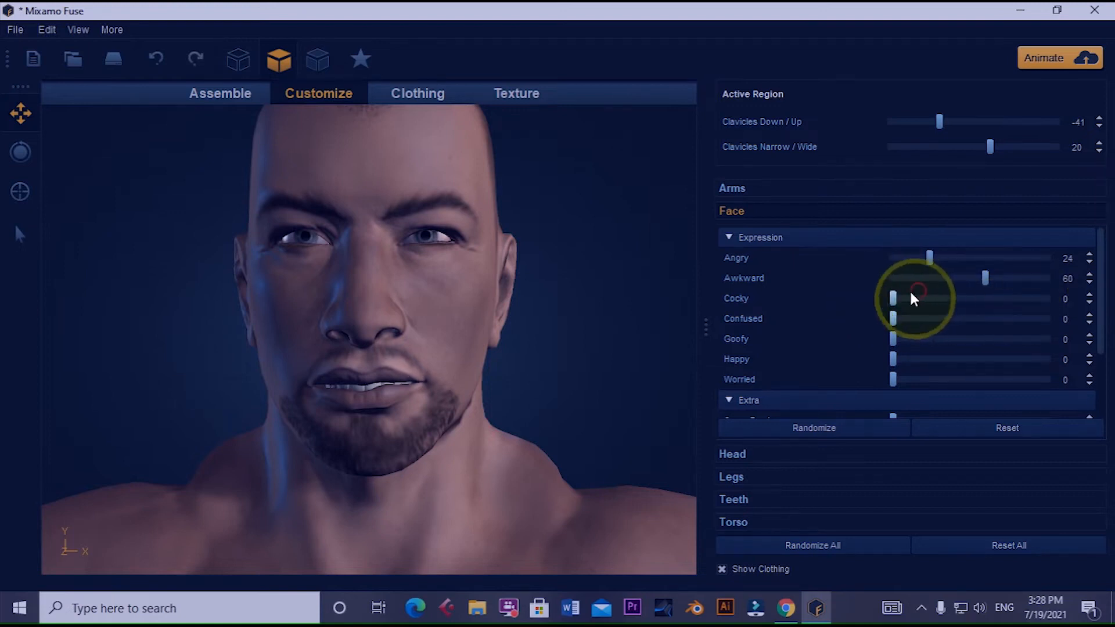
Set the Confused facial expression to 11, undoing the stray change made while adjusting the sliders.
{"action": "left_click_drag", "start_coordinate": [892, 311], "coordinate": [890, 336]}
{"action": "key", "text": "ctrl+z"}
{"action": "left_click_drag", "start_coordinate": [1035, 342], "coordinate": [984, 342]}
{"action": "left_click_drag", "start_coordinate": [930, 318], "coordinate": [910, 319]}
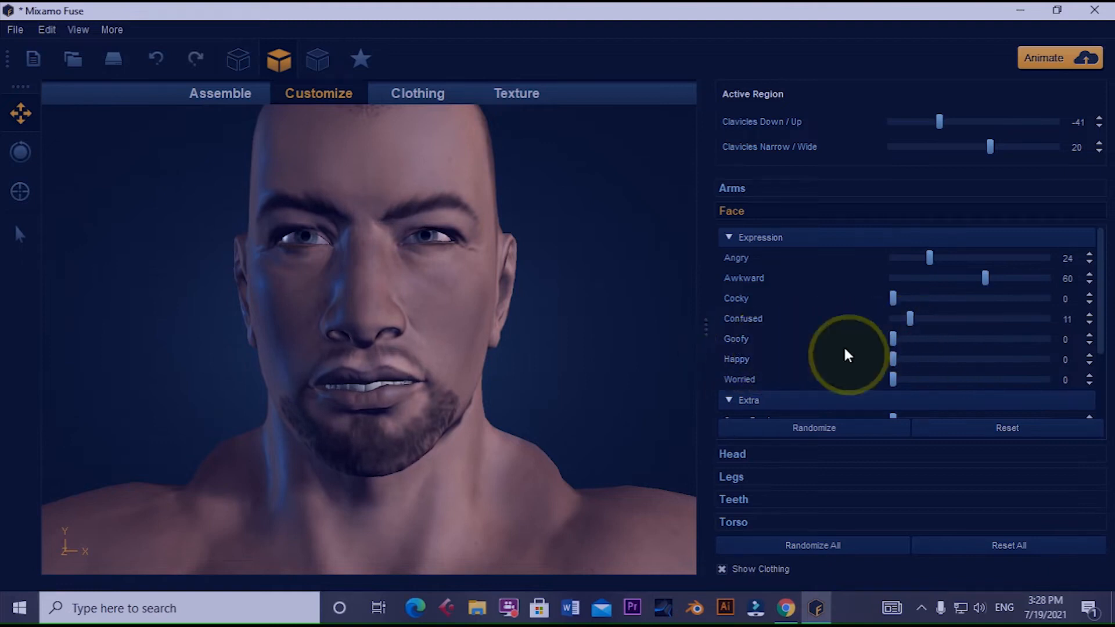
Try the Goofy facial expression at 98 and reset all face settings to 0.
{"action": "left_click_drag", "start_coordinate": [893, 340], "coordinate": [1050, 378]}
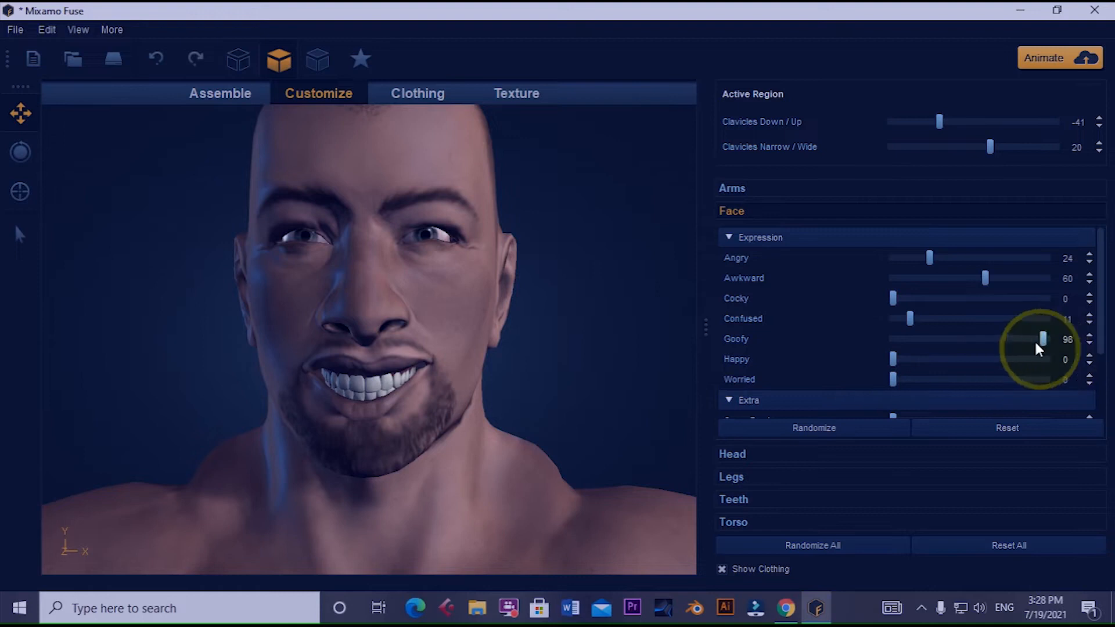
{"action": "left_click", "coordinate": [1016, 422]}
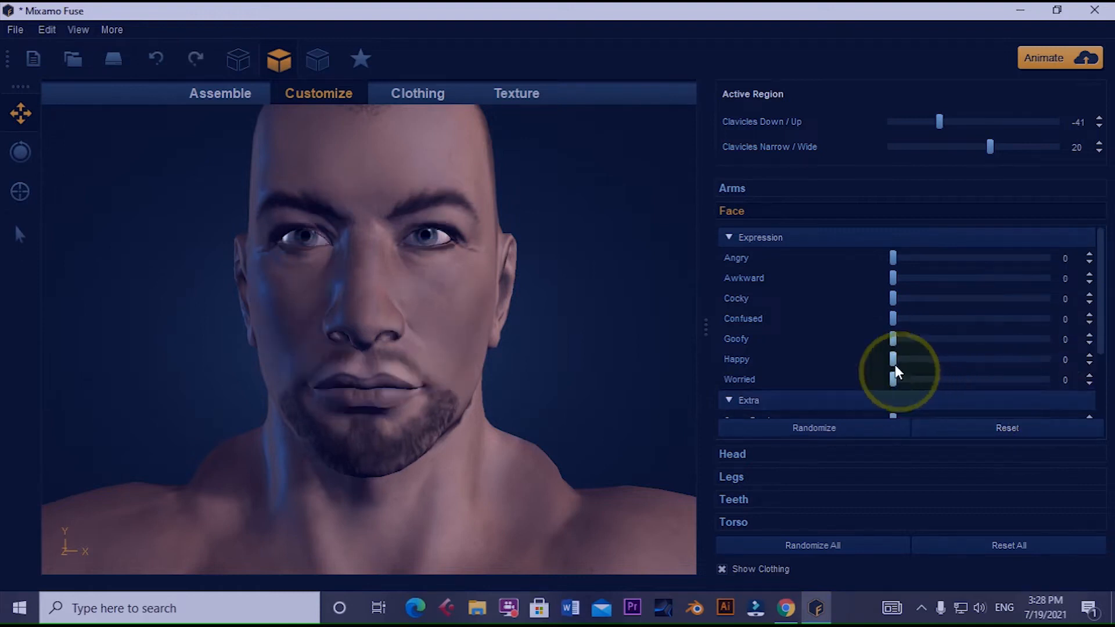
Try the Happy expression at 100 with Worried at 90, and reset the face settings.
{"action": "left_click_drag", "start_coordinate": [895, 360], "coordinate": [1076, 368]}
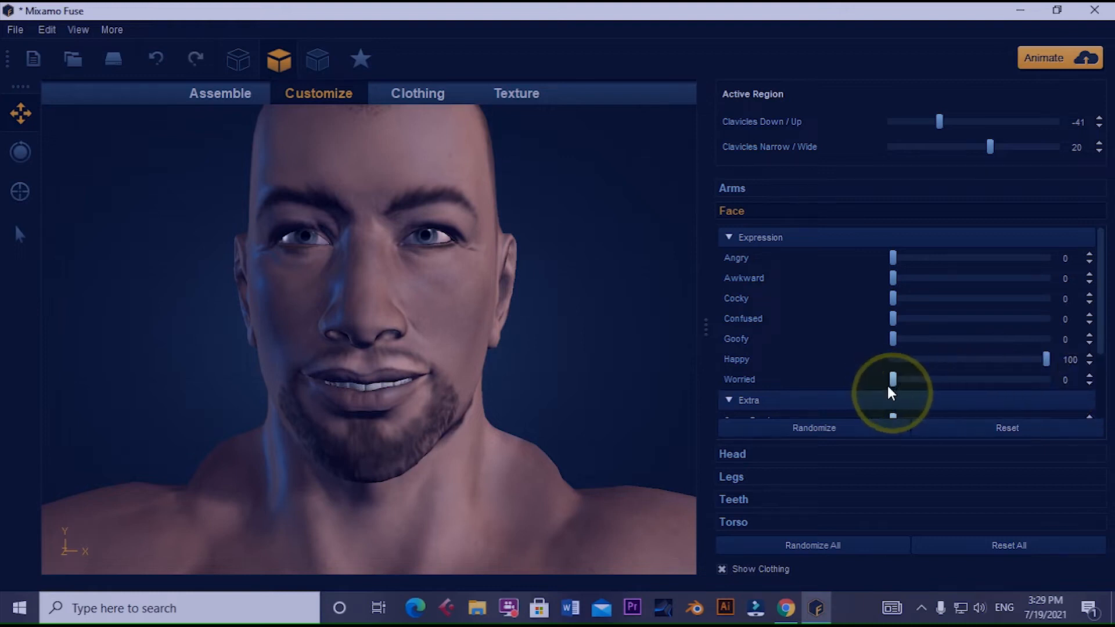
{"action": "left_click_drag", "start_coordinate": [887, 378], "coordinate": [900, 401]}
{"action": "left_click_drag", "start_coordinate": [1001, 399], "coordinate": [802, 388]}
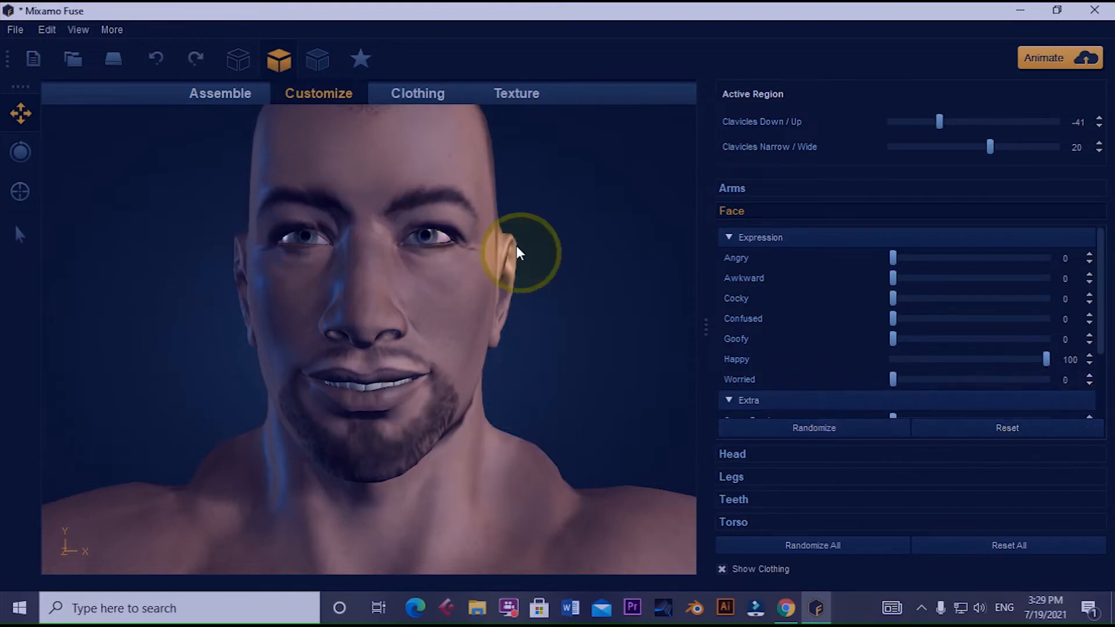
{"action": "left_click_drag", "start_coordinate": [894, 378], "coordinate": [1110, 416]}
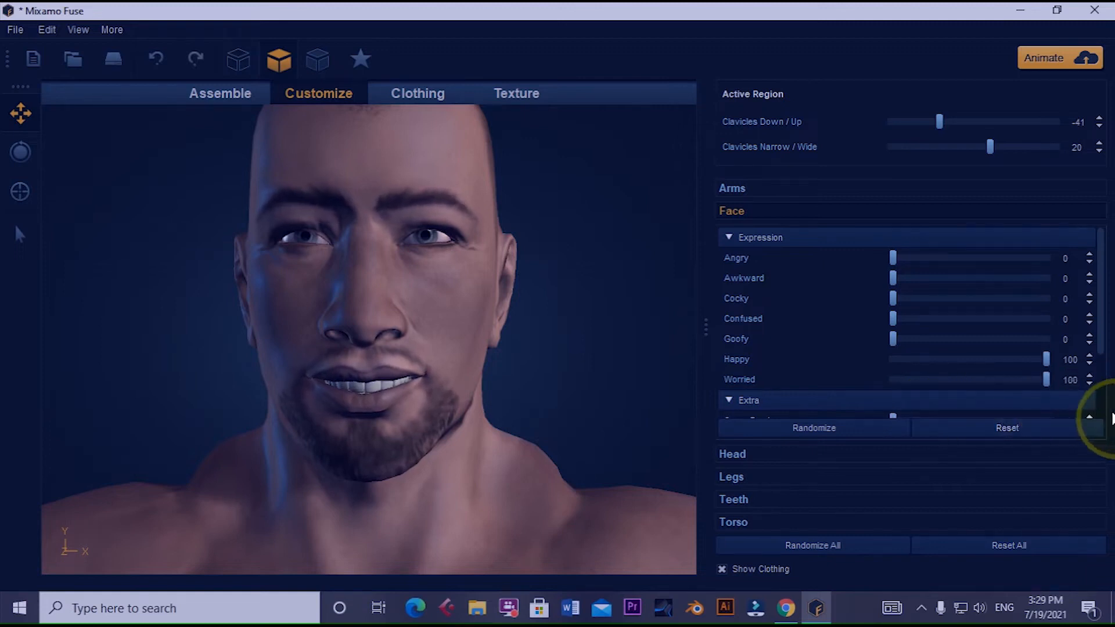
{"action": "mouse_move", "coordinate": [1046, 380]}
{"action": "left_mouse_down"}
{"action": "mouse_move", "coordinate": [948, 401]}
{"action": "mouse_move", "coordinate": [1056, 398]}
{"action": "mouse_move", "coordinate": [876, 393]}
{"action": "mouse_move", "coordinate": [1039, 404]}
{"action": "mouse_move", "coordinate": [883, 391]}
{"action": "mouse_move", "coordinate": [1008, 407]}
{"action": "mouse_move", "coordinate": [841, 401]}
{"action": "mouse_move", "coordinate": [1049, 401]}
{"action": "mouse_move", "coordinate": [865, 395]}
{"action": "mouse_move", "coordinate": [1022, 398]}
{"action": "mouse_move", "coordinate": [889, 405]}
{"action": "mouse_move", "coordinate": [1049, 402]}
{"action": "mouse_move", "coordinate": [866, 393]}
{"action": "mouse_move", "coordinate": [1025, 397]}
{"action": "mouse_move", "coordinate": [915, 383]}
{"action": "mouse_move", "coordinate": [981, 388]}
{"action": "mouse_move", "coordinate": [902, 385]}
{"action": "mouse_move", "coordinate": [1032, 401]}
{"action": "mouse_move", "coordinate": [822, 385]}
{"action": "mouse_move", "coordinate": [1060, 404]}
{"action": "mouse_move", "coordinate": [828, 377]}
{"action": "mouse_move", "coordinate": [1040, 386]}
{"action": "mouse_move", "coordinate": [841, 388]}
{"action": "mouse_move", "coordinate": [1103, 398]}
{"action": "mouse_move", "coordinate": [863, 393]}
{"action": "mouse_move", "coordinate": [1099, 393]}
{"action": "mouse_move", "coordinate": [741, 357]}
{"action": "mouse_move", "coordinate": [1108, 403]}
{"action": "mouse_move", "coordinate": [877, 389]}
{"action": "mouse_move", "coordinate": [1056, 393]}
{"action": "mouse_move", "coordinate": [1039, 388]}
{"action": "left_mouse_up"}
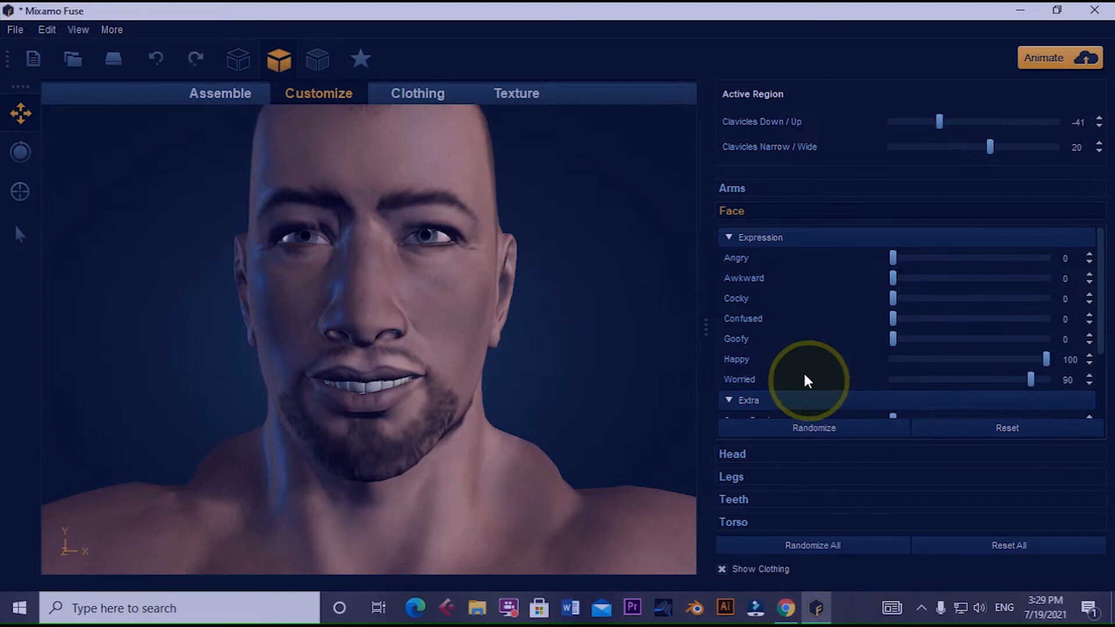
{"action": "scroll", "coordinate": [803, 374], "scroll_direction": "down", "scroll_amount": 2}
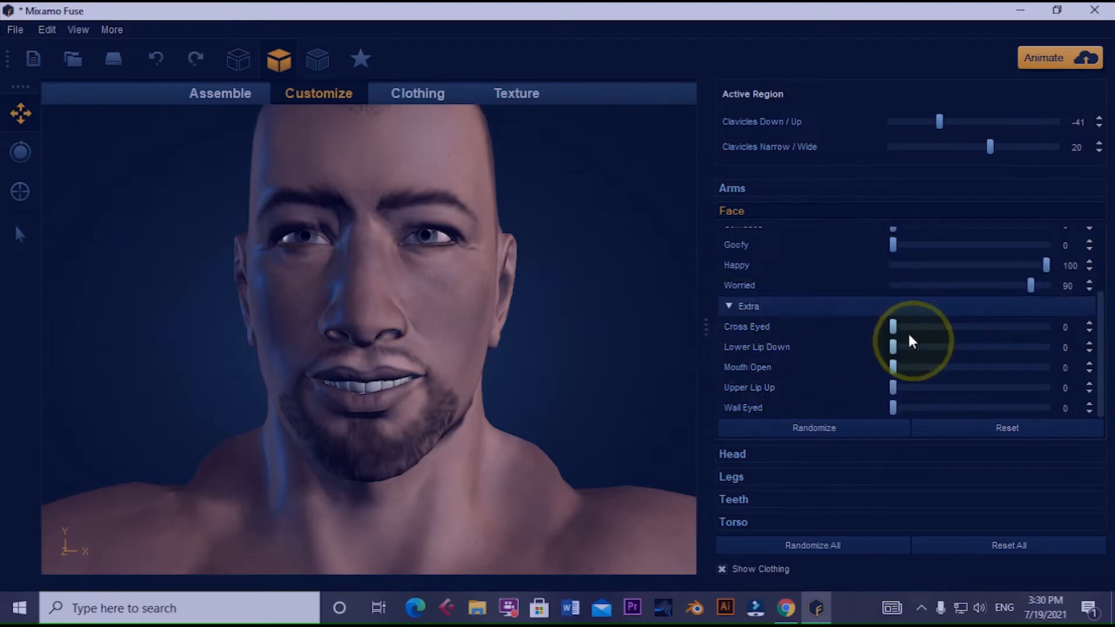
{"action": "left_click", "coordinate": [999, 431]}
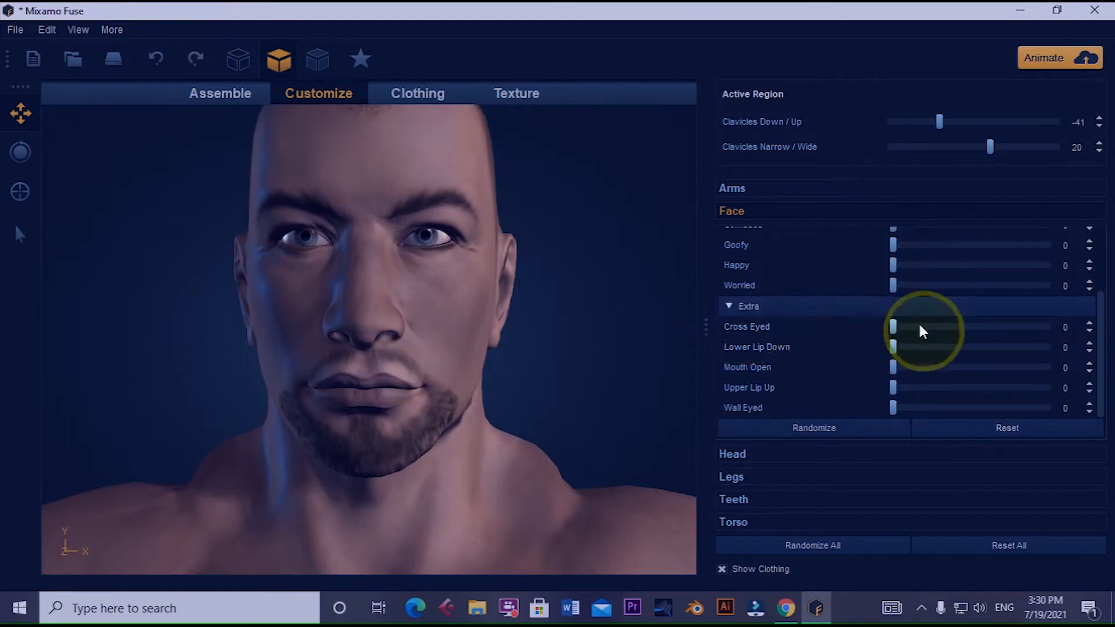
Try the extra face settings with Cross Eyed 14, Mouth Open 13 and Upper Lip Up 61, and reset them.
{"action": "left_click_drag", "start_coordinate": [893, 328], "coordinate": [898, 394]}
{"action": "left_click_drag", "start_coordinate": [994, 409], "coordinate": [953, 371]}
{"action": "left_click_drag", "start_coordinate": [1020, 367], "coordinate": [1109, 392]}
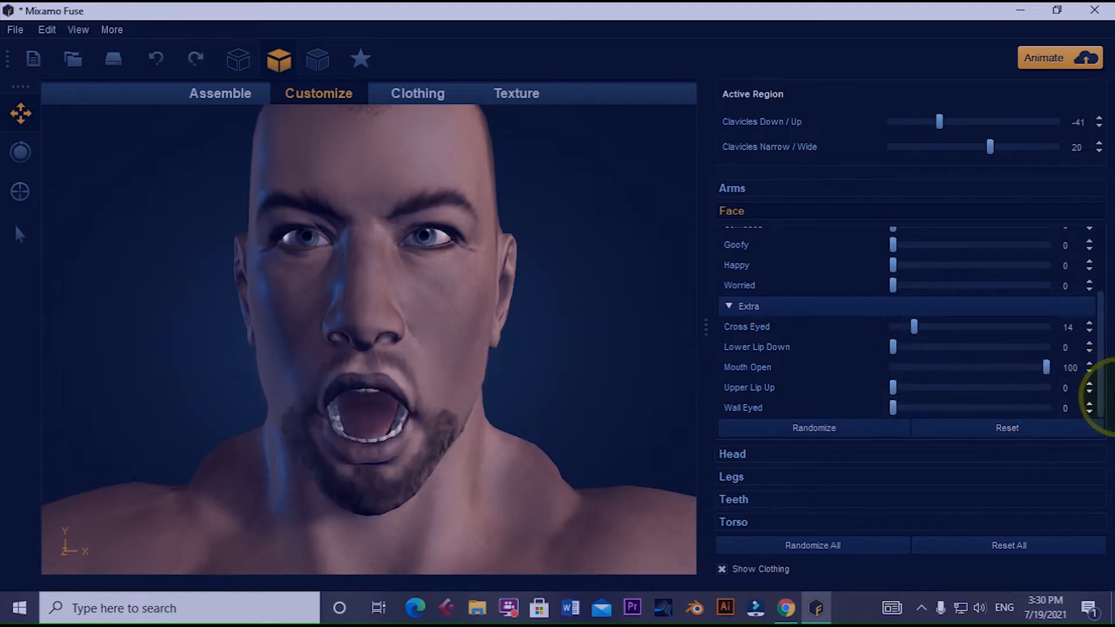
{"action": "left_click_drag", "start_coordinate": [1110, 392], "coordinate": [911, 383]}
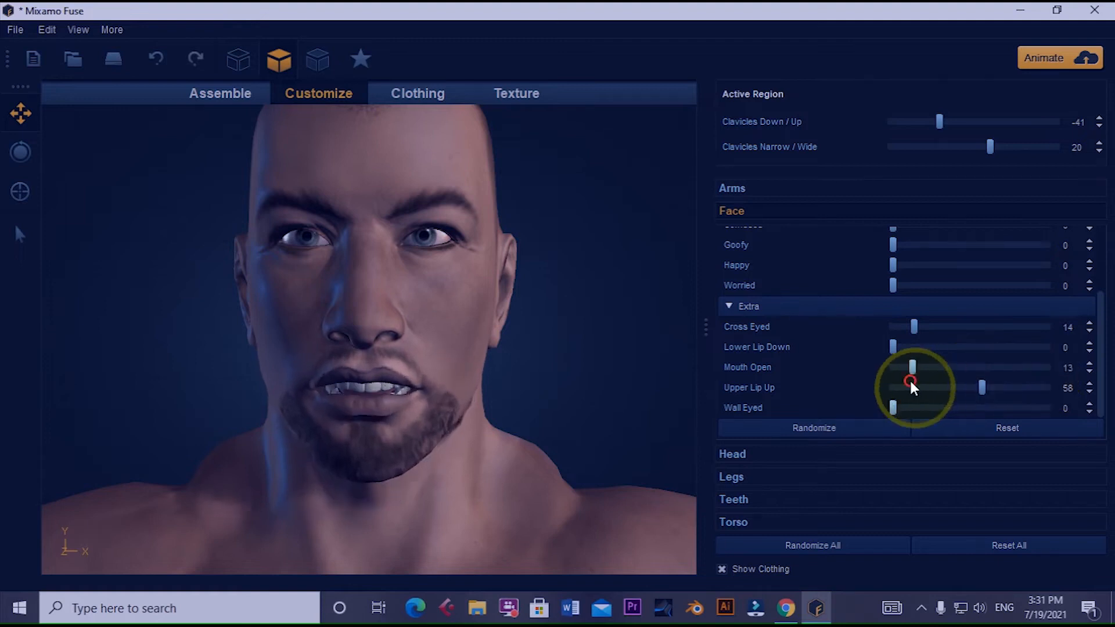
{"action": "scroll", "coordinate": [1065, 395], "scroll_direction": "up", "scroll_amount": 3}
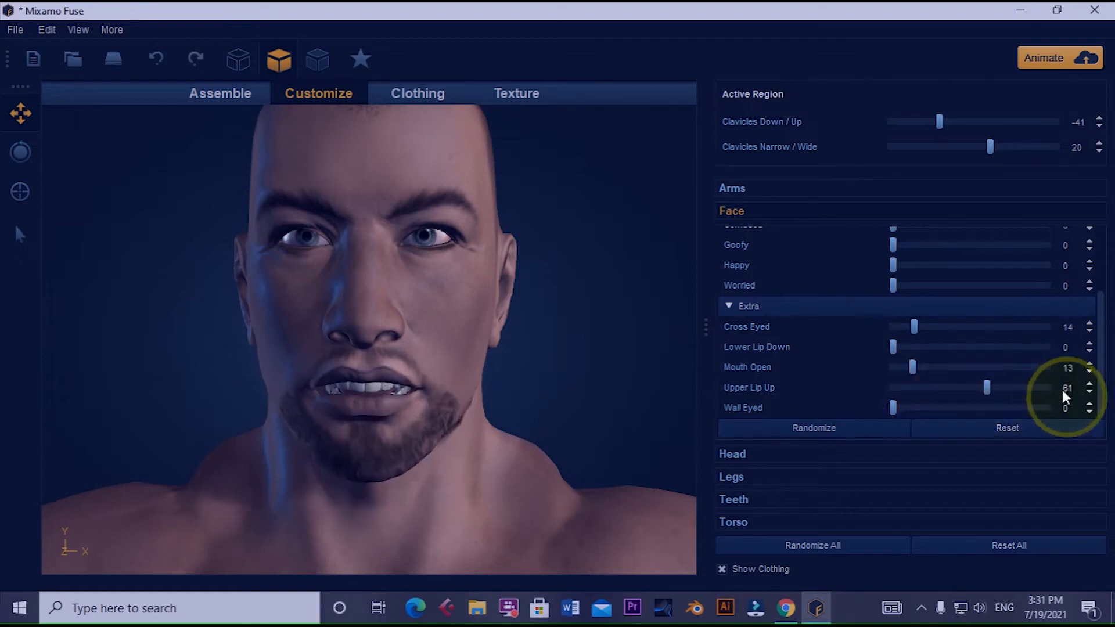
{"action": "left_click_drag", "start_coordinate": [894, 411], "coordinate": [834, 436]}
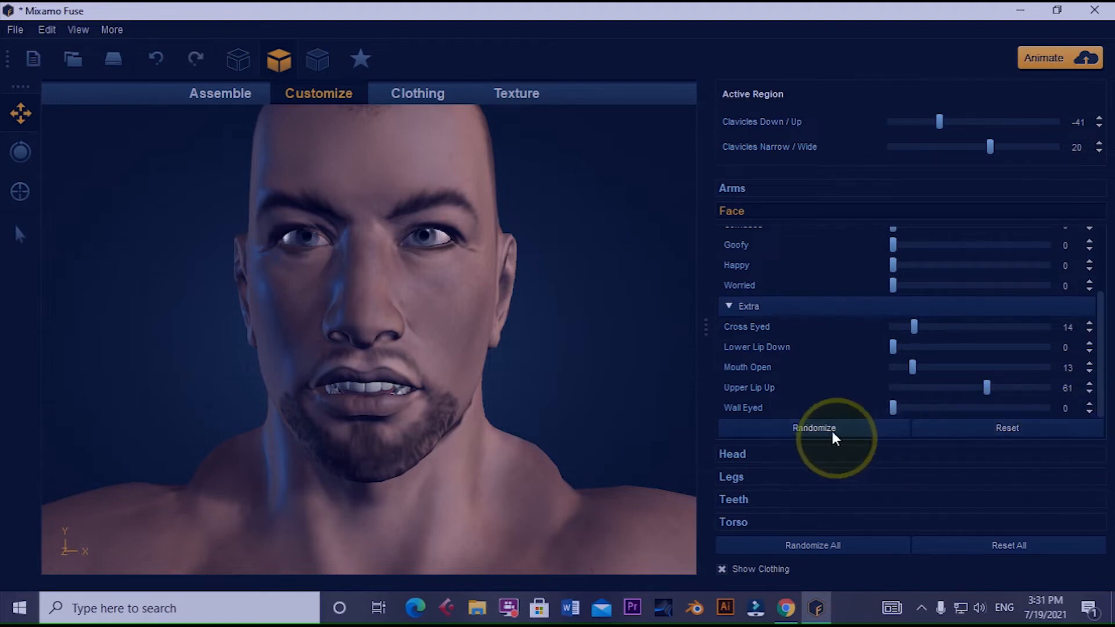
{"action": "left_click", "coordinate": [994, 428]}
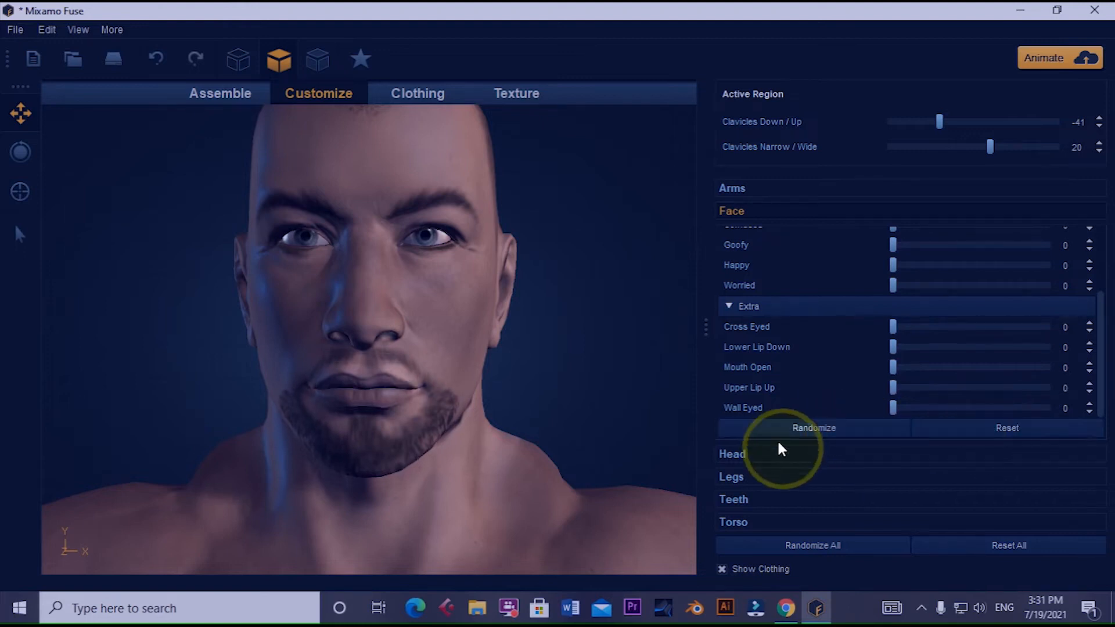
In the head settings, set Brows Inner Down / Up to -100 and Brows Inner Narrow / Wide to 21.
{"action": "left_click", "coordinate": [747, 455]}
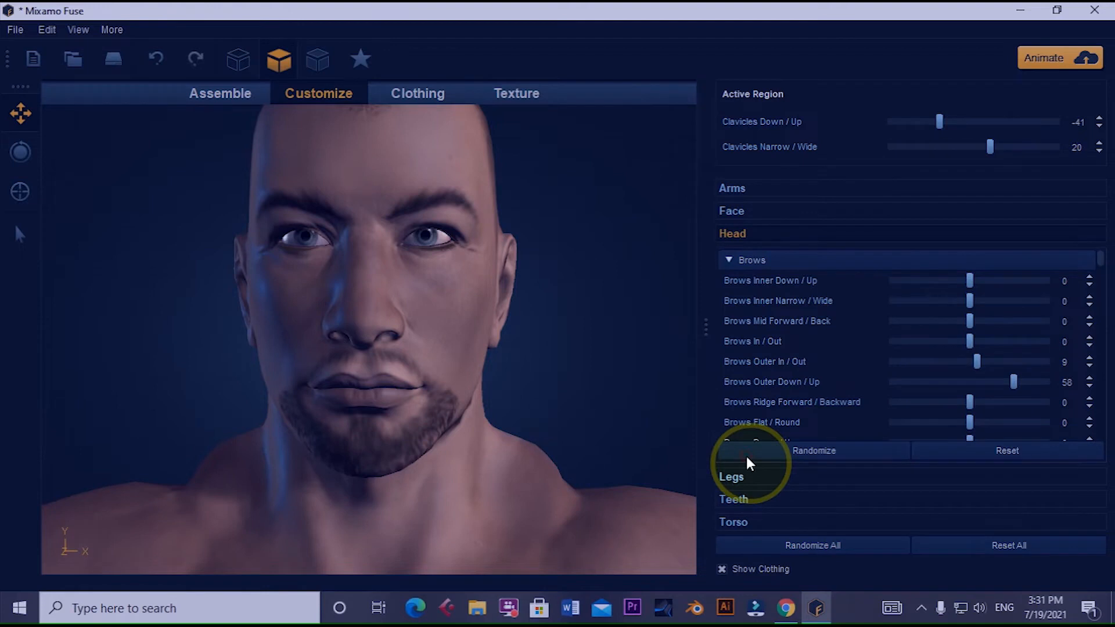
{"action": "left_click", "coordinate": [468, 249]}
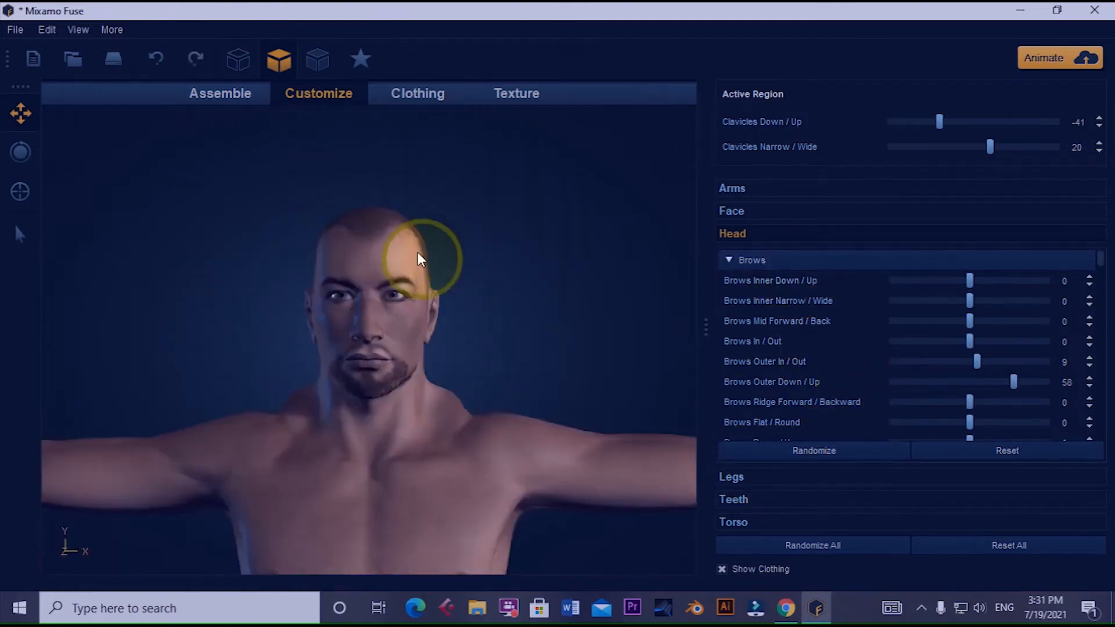
{"action": "left_click", "coordinate": [414, 253]}
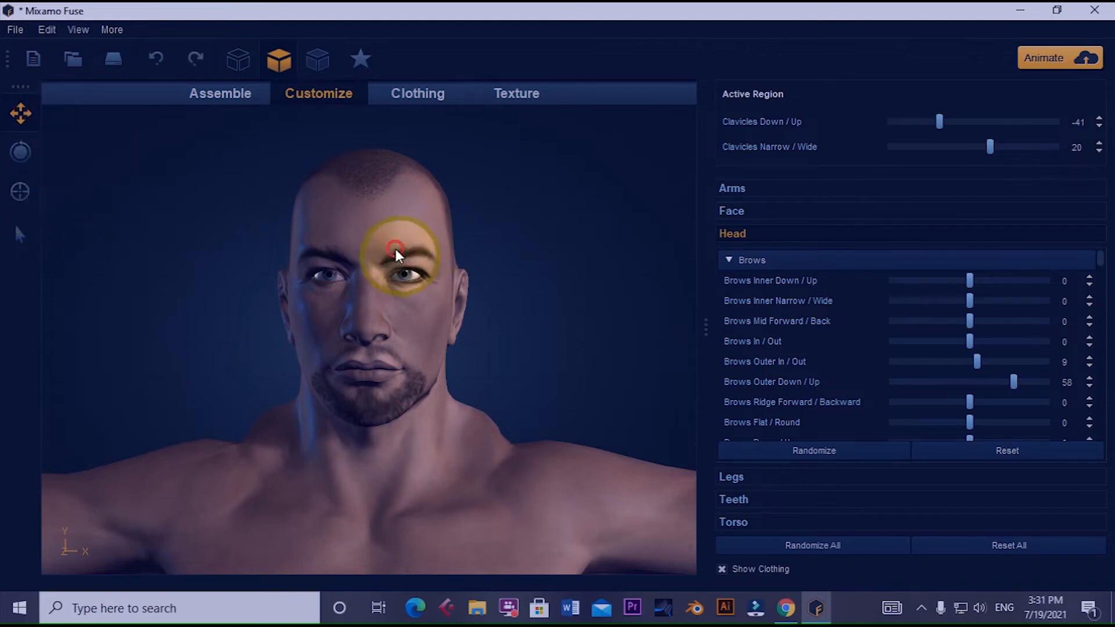
{"action": "scroll", "coordinate": [404, 322], "scroll_direction": "up", "scroll_amount": 4}
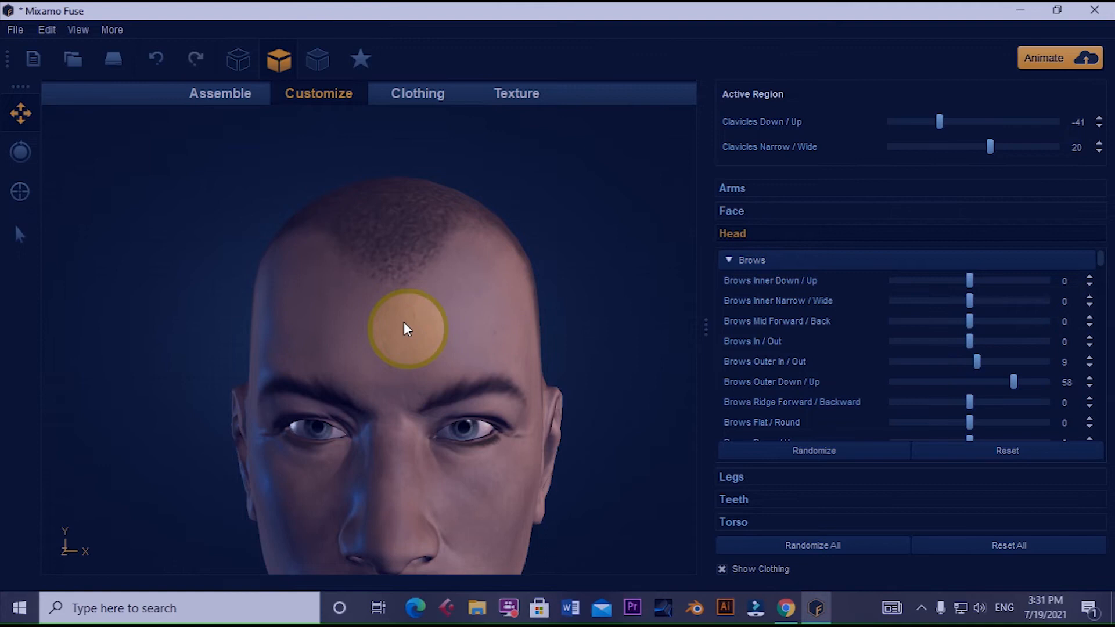
{"action": "scroll", "coordinate": [404, 327], "scroll_direction": "up", "scroll_amount": 2}
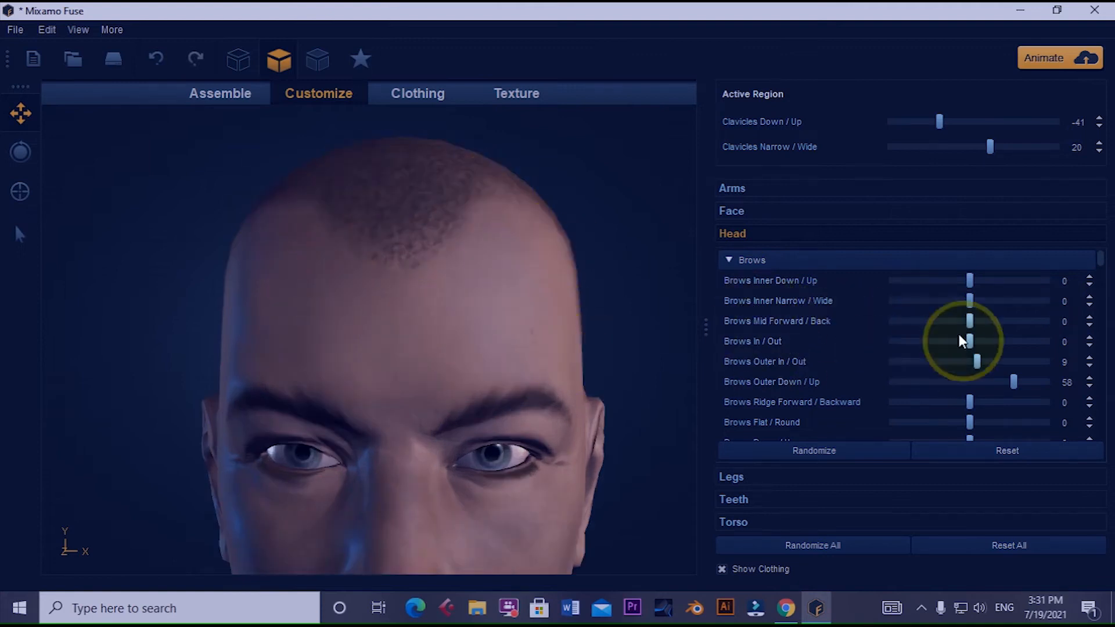
{"action": "left_click_drag", "start_coordinate": [968, 282], "coordinate": [775, 273]}
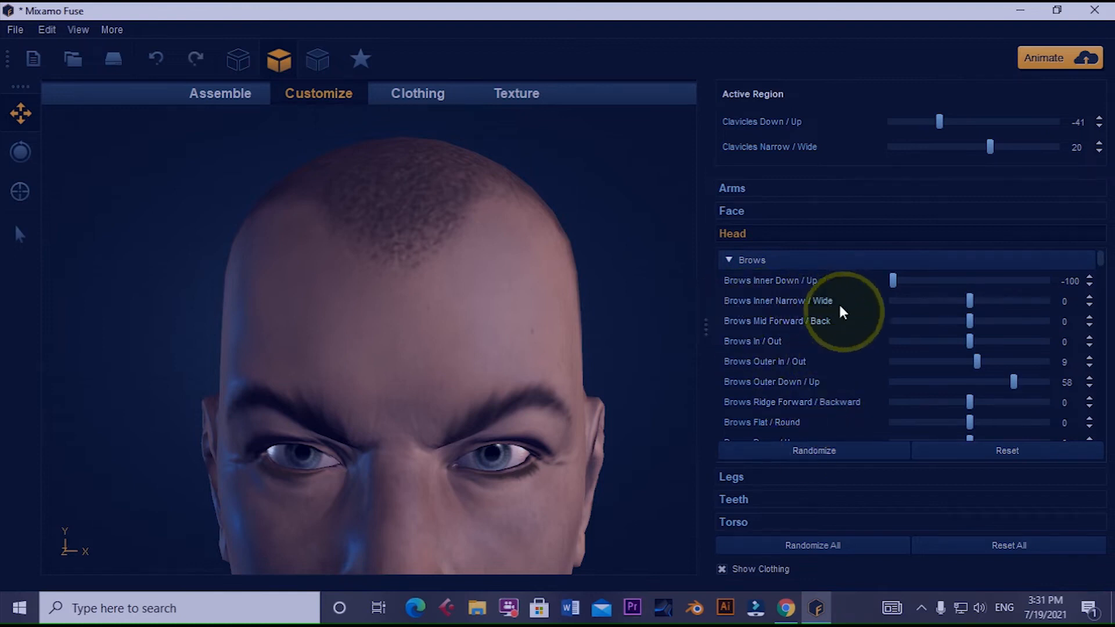
{"action": "left_click_drag", "start_coordinate": [966, 303], "coordinate": [984, 326]}
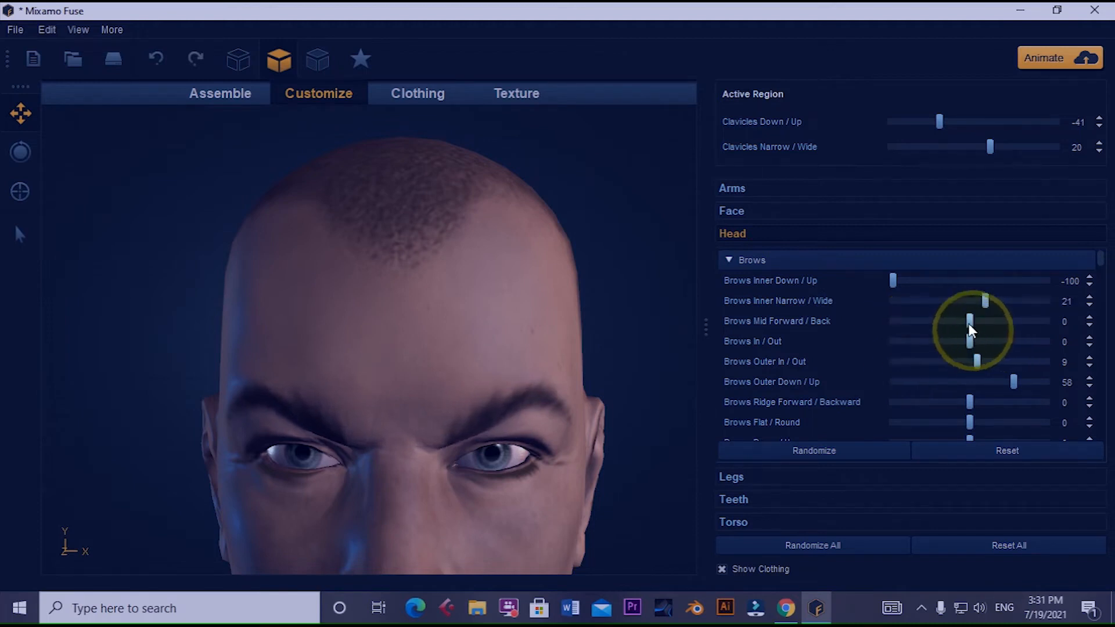
Set Brows Mid Forward / Back to 68, Ridge Forward / Backward to 95, and In / Out, Outer Down / Up and Flat / Round to 100.
{"action": "left_click_drag", "start_coordinate": [968, 322], "coordinate": [1020, 334]}
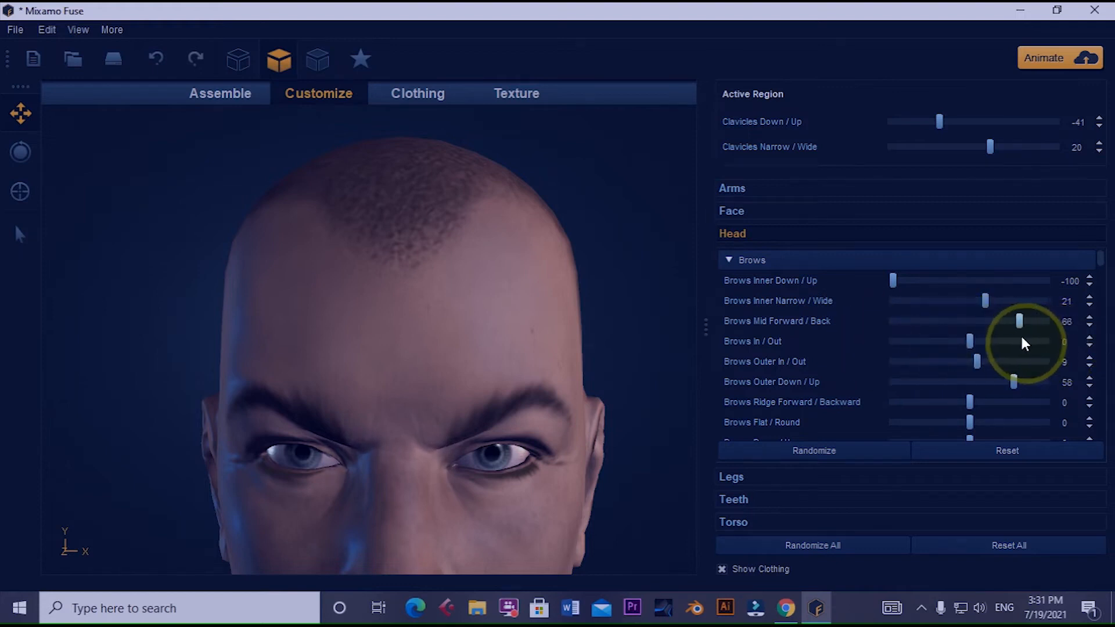
{"action": "left_click", "coordinate": [964, 341]}
{"action": "left_click_drag", "start_coordinate": [866, 353], "coordinate": [1106, 361]}
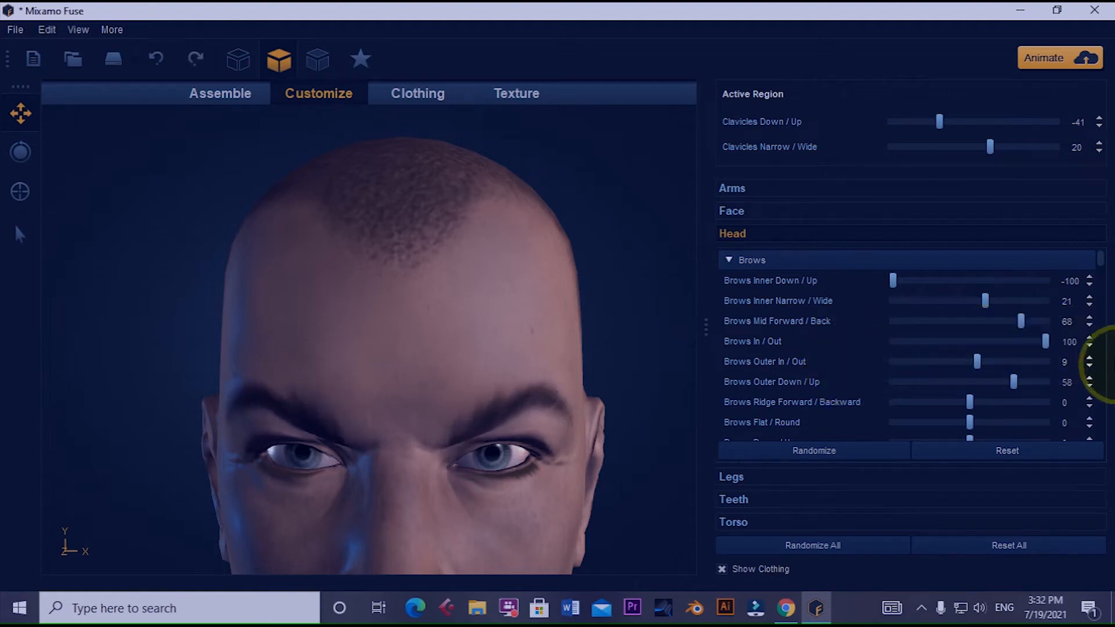
{"action": "left_click_drag", "start_coordinate": [1014, 382], "coordinate": [1086, 401]}
{"action": "left_click_drag", "start_coordinate": [966, 409], "coordinate": [1082, 424]}
Look through the head's cheek, chin and ear settings and collapse the Brows group.
{"action": "scroll", "coordinate": [972, 400], "scroll_direction": "down", "scroll_amount": 3}
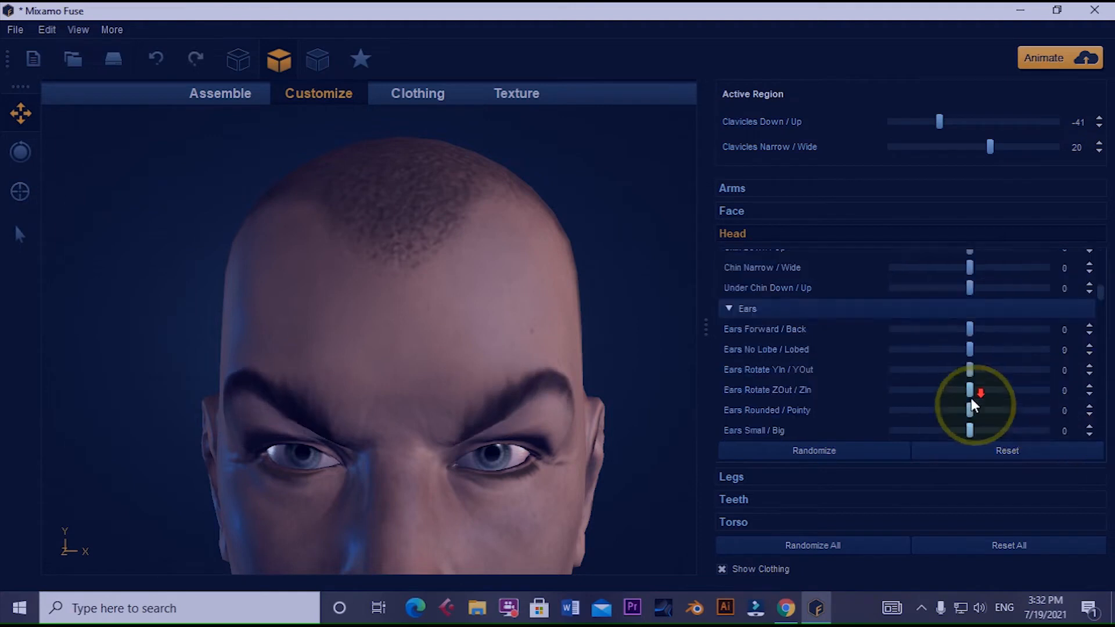
{"action": "scroll", "coordinate": [970, 394], "scroll_direction": "up", "scroll_amount": 2}
{"action": "left_click_drag", "start_coordinate": [967, 357], "coordinate": [1025, 364]}
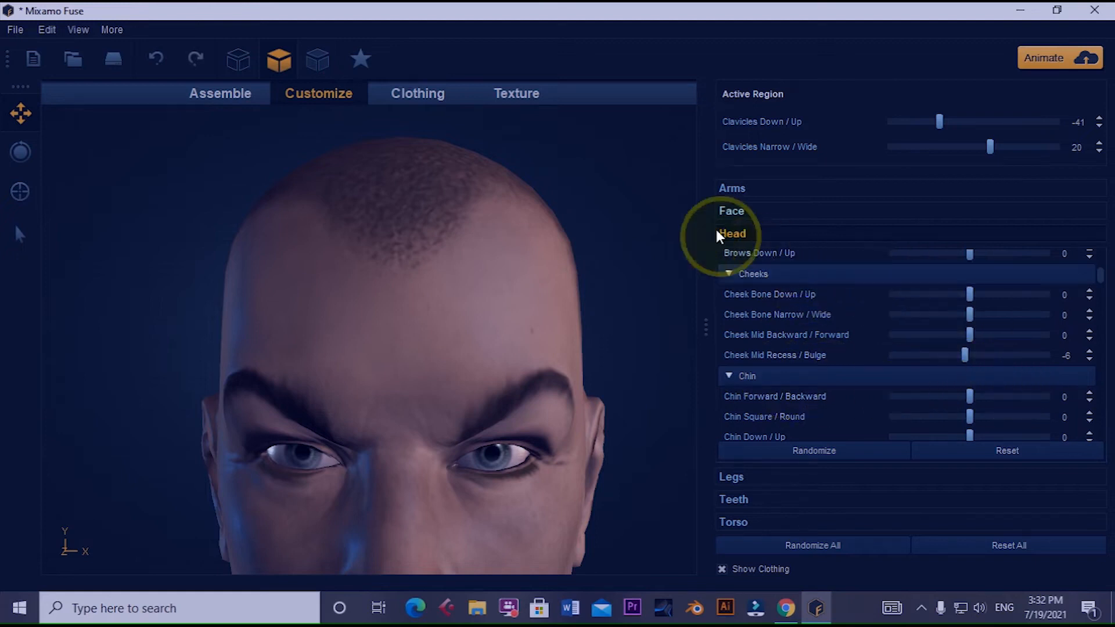
{"action": "scroll", "coordinate": [956, 266], "scroll_direction": "up", "scroll_amount": 3}
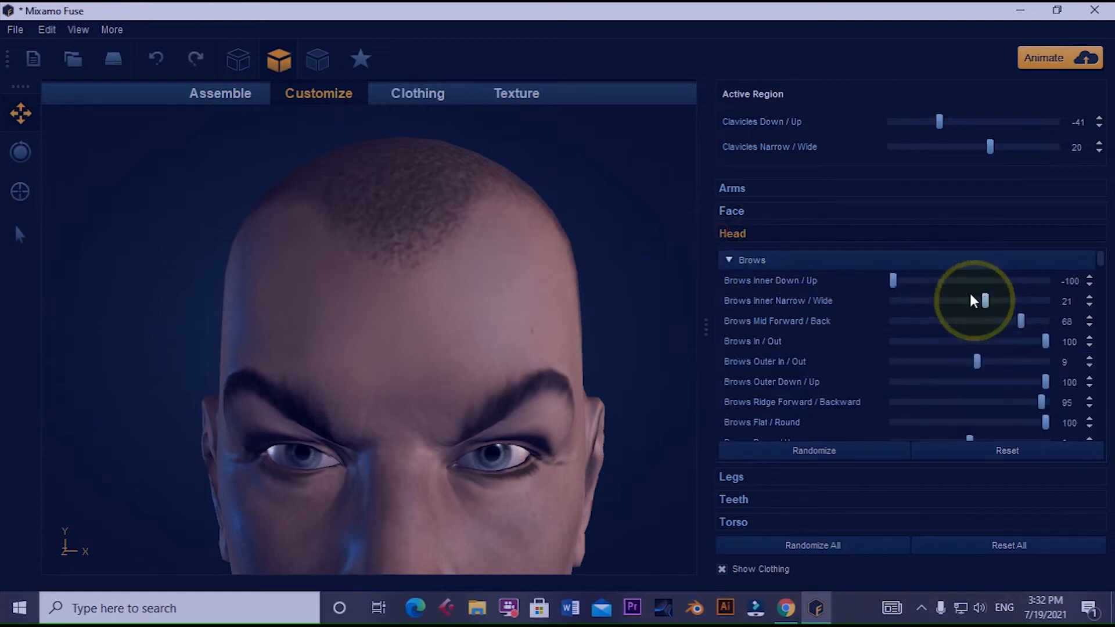
{"action": "left_click", "coordinate": [732, 262]}
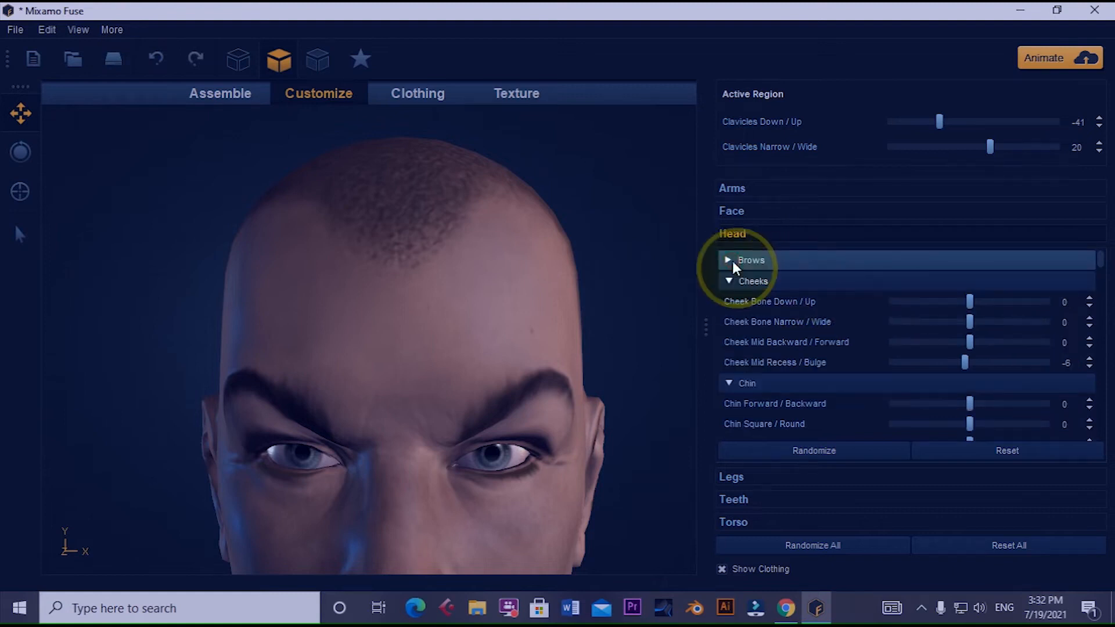
Try Cheek Mid Recess / Bulge at -82 and Cheek Mid Backward / Forward at -12.
{"action": "left_click_drag", "start_coordinate": [964, 363], "coordinate": [877, 379]}
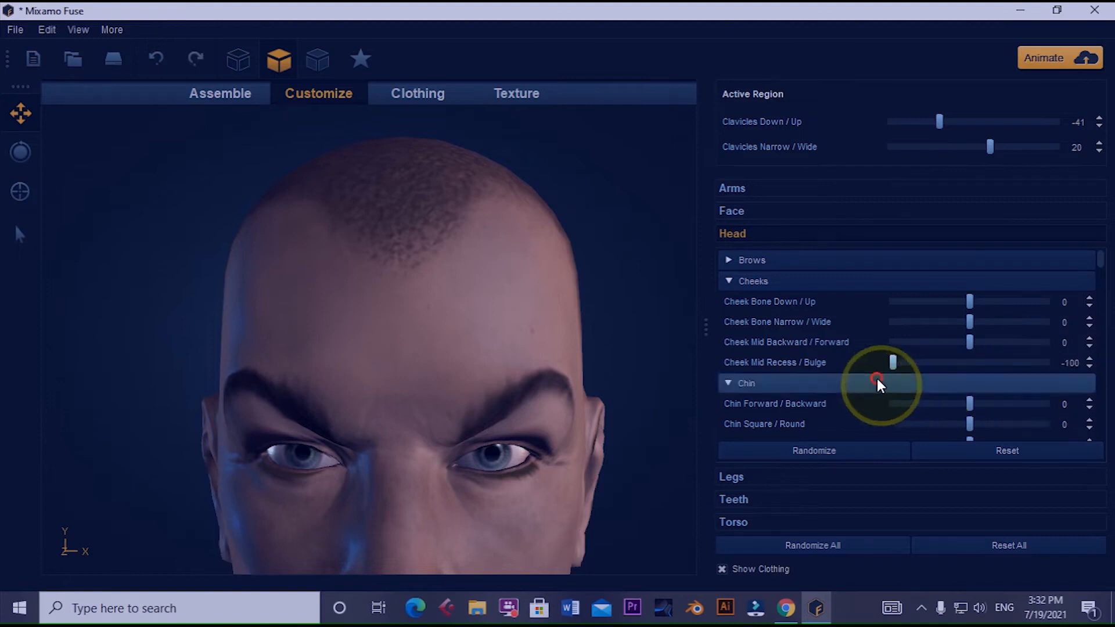
{"action": "scroll", "coordinate": [587, 365], "scroll_direction": "down", "scroll_amount": 5}
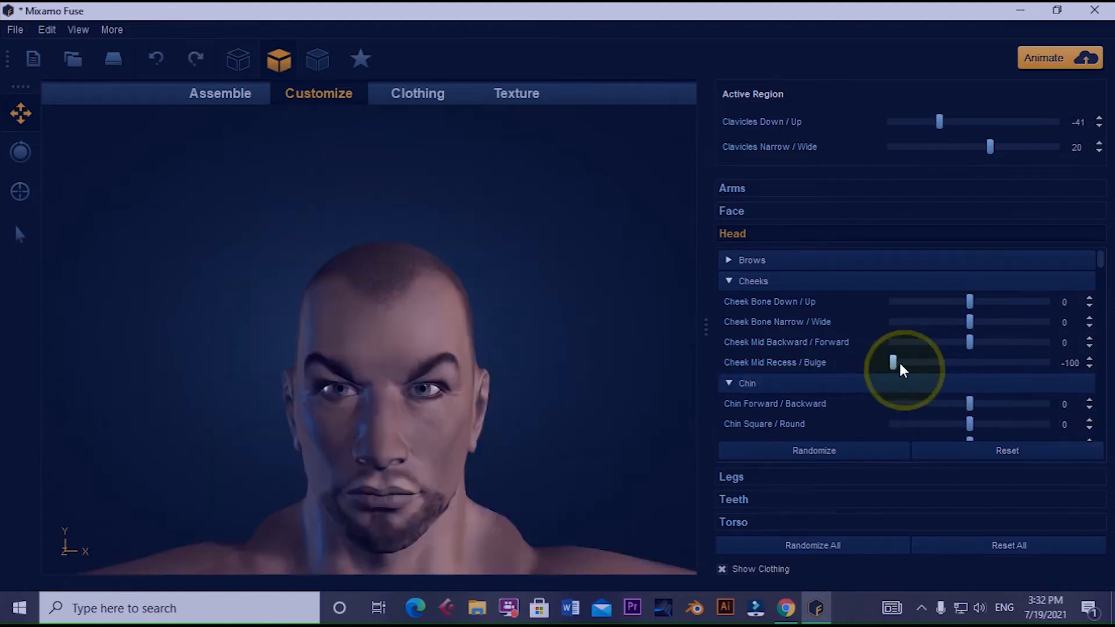
{"action": "left_click", "coordinate": [1002, 364]}
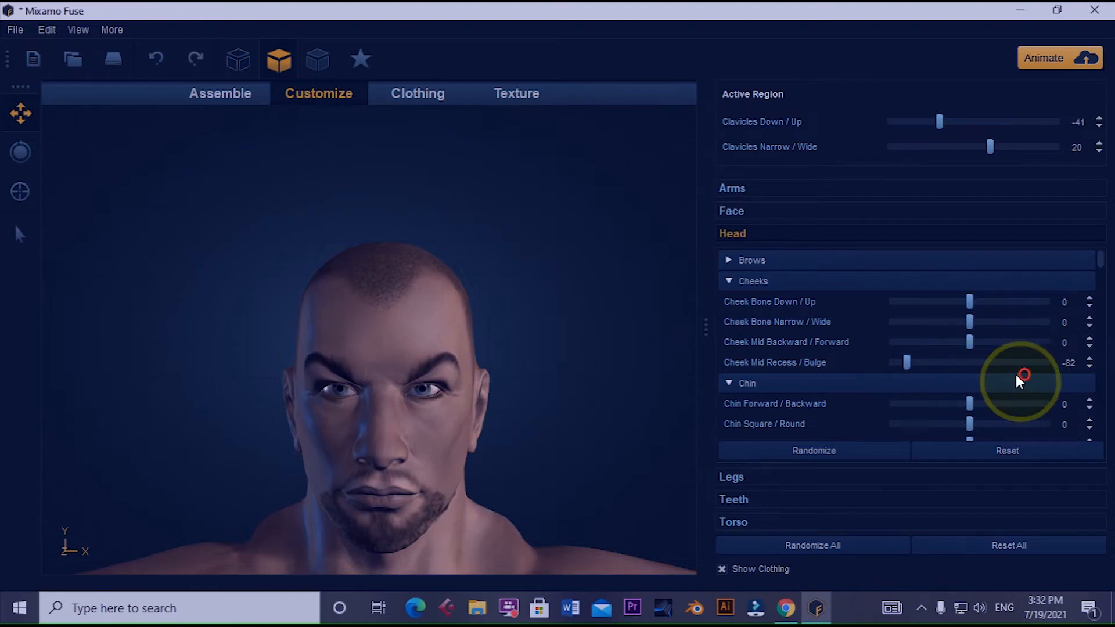
{"action": "mouse_move", "coordinate": [970, 342]}
{"action": "left_mouse_down"}
{"action": "mouse_move", "coordinate": [1080, 350]}
{"action": "mouse_move", "coordinate": [962, 360]}
{"action": "left_mouse_up"}
Set Cheek Bone Narrow / Wide to -96, Cheek Mid Backward / Forward to 63 and Recess / Bulge to 64, and raise Cheek Bone Down / Up.
{"action": "left_click", "coordinate": [378, 395]}
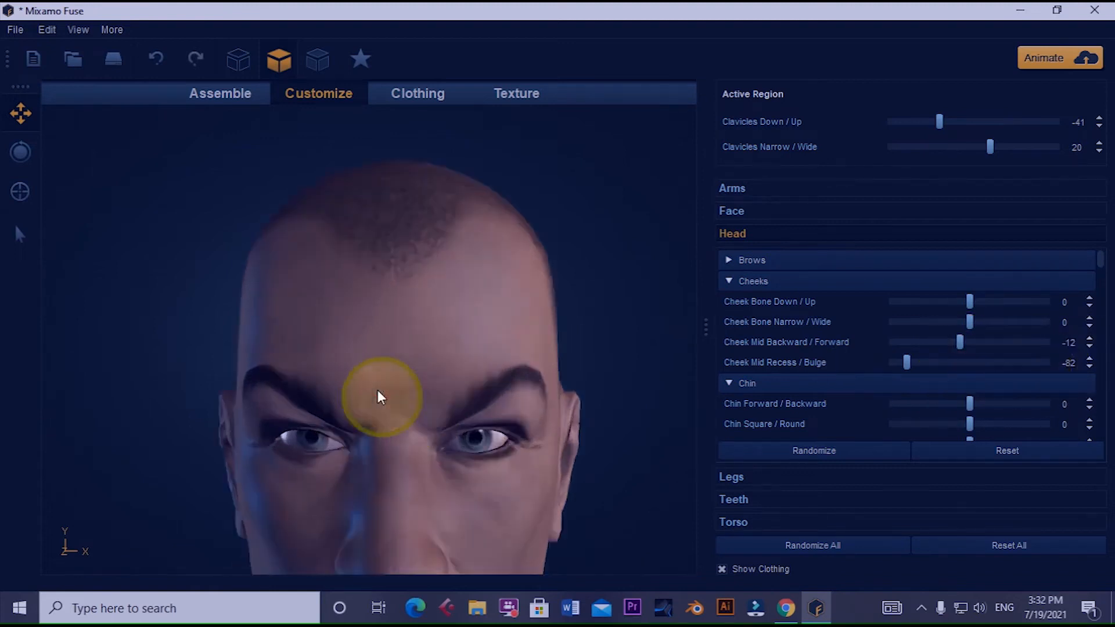
{"action": "left_click", "coordinate": [20, 114]}
{"action": "left_click_drag", "start_coordinate": [461, 339], "coordinate": [503, 299]}
{"action": "left_click_drag", "start_coordinate": [973, 325], "coordinate": [893, 354]}
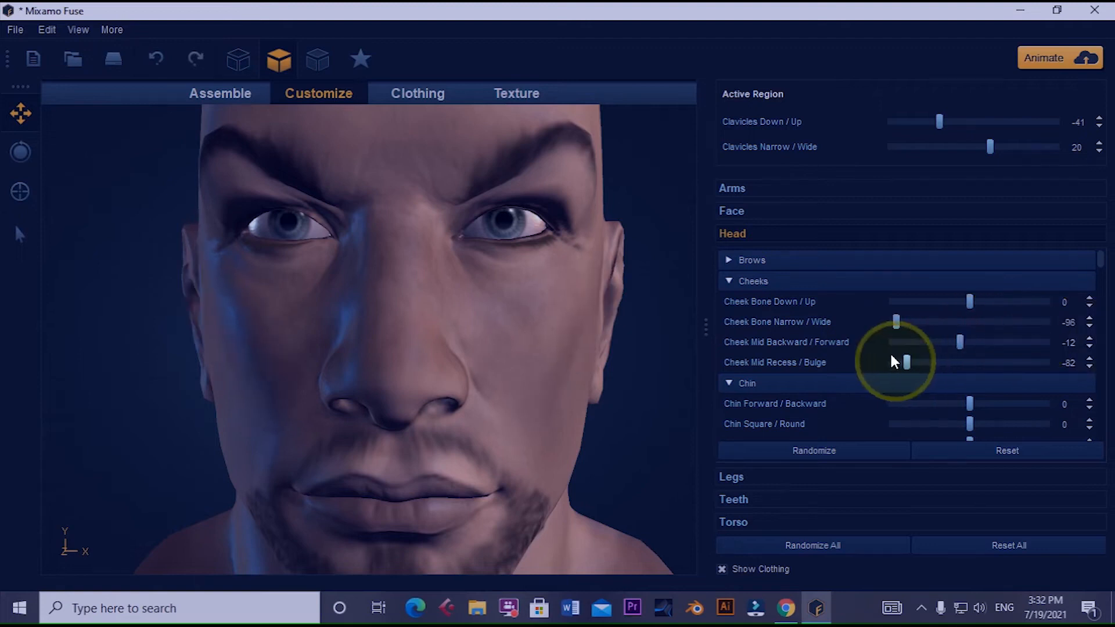
{"action": "left_click_drag", "start_coordinate": [969, 350], "coordinate": [950, 343]}
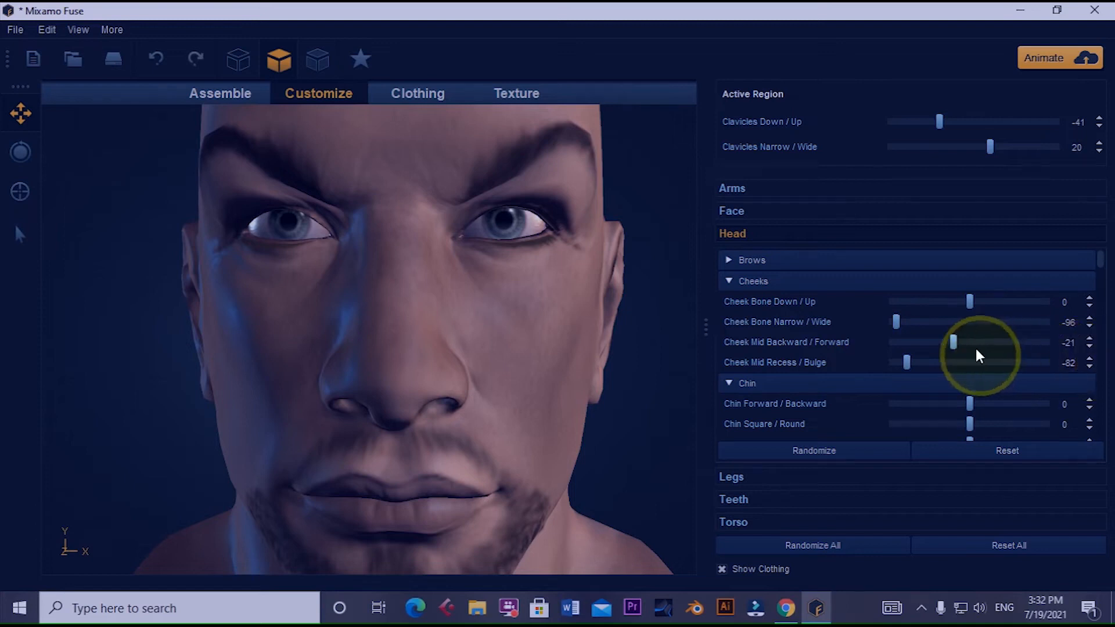
{"action": "left_click_drag", "start_coordinate": [953, 342], "coordinate": [1017, 341]}
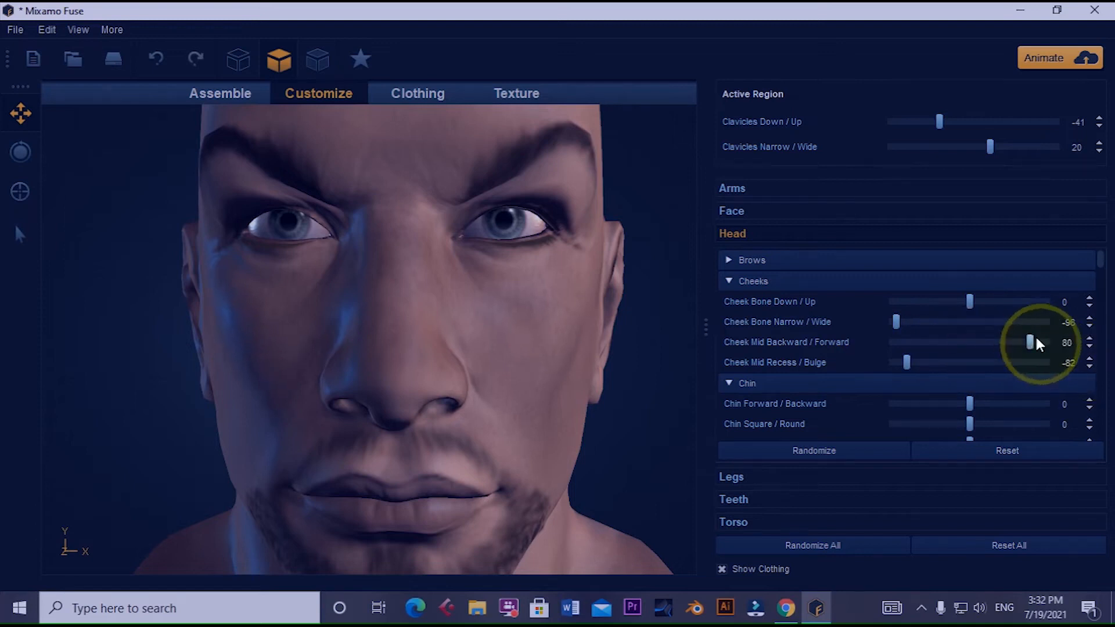
{"action": "left_click_drag", "start_coordinate": [906, 358], "coordinate": [1021, 359]}
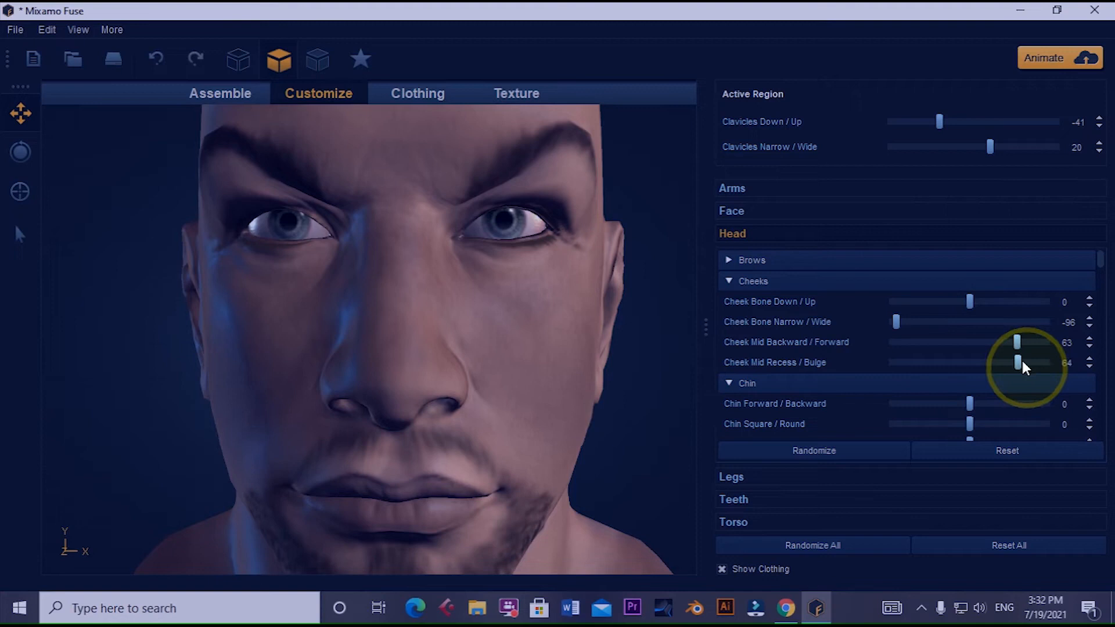
{"action": "left_click_drag", "start_coordinate": [970, 301], "coordinate": [1041, 314]}
Lower the Chin Forward / Backward value slightly and set the skull's Forehead Forward / Back to -94.
{"action": "left_click_drag", "start_coordinate": [970, 404], "coordinate": [955, 433]}
{"action": "scroll", "coordinate": [954, 432], "scroll_direction": "down", "scroll_amount": 10}
{"action": "left_click_drag", "start_coordinate": [969, 359], "coordinate": [904, 391]}
{"action": "left_click_drag", "start_coordinate": [971, 397], "coordinate": [890, 401]}
{"action": "scroll", "coordinate": [944, 409], "scroll_direction": "down", "scroll_amount": 5}
{"action": "scroll", "coordinate": [957, 400], "scroll_direction": "down", "scroll_amount": 3}
{"action": "scroll", "coordinate": [549, 365], "scroll_direction": "up", "scroll_amount": 5}
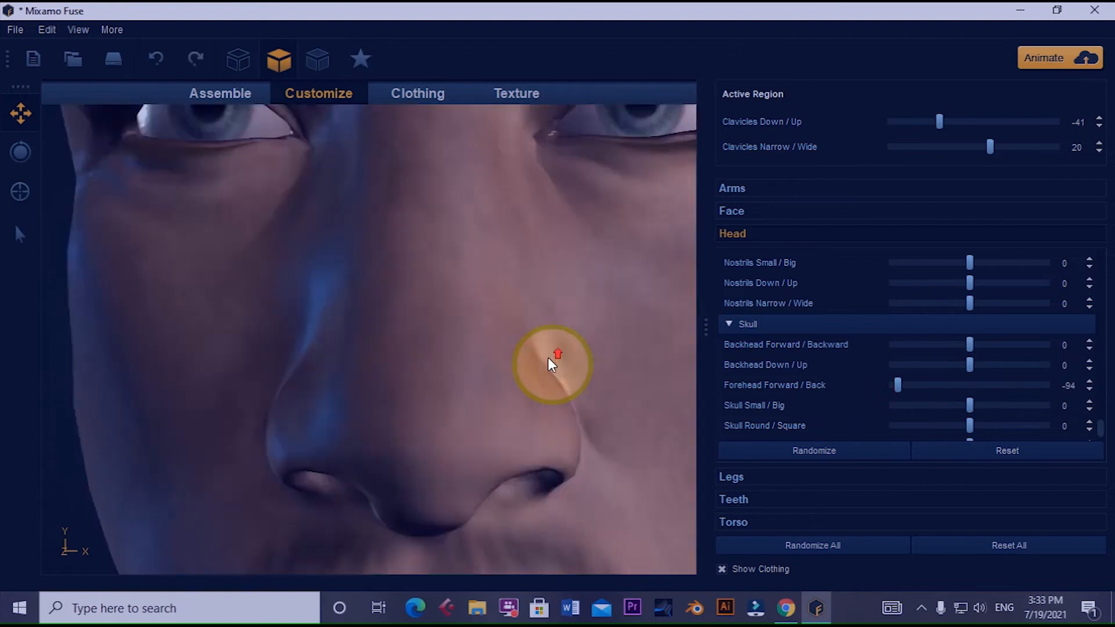
Try Skull Small / Big at 5, Round / Square at -87, Down / Up at 17 and Temples In / Out at 66, and reset the Head group.
{"action": "scroll", "coordinate": [541, 336], "scroll_direction": "down", "scroll_amount": 4}
{"action": "scroll", "coordinate": [540, 337], "scroll_direction": "down", "scroll_amount": 4}
{"action": "left_click", "coordinate": [20, 113]}
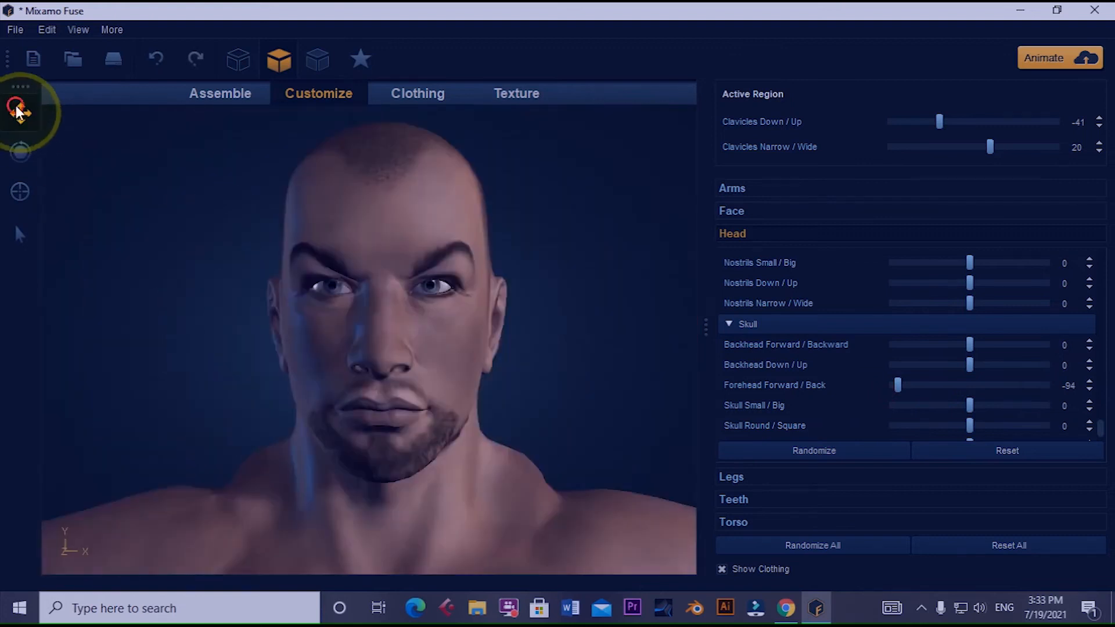
{"action": "left_click_drag", "start_coordinate": [969, 405], "coordinate": [1040, 431]}
{"action": "scroll", "coordinate": [928, 428], "scroll_direction": "down", "scroll_amount": 1}
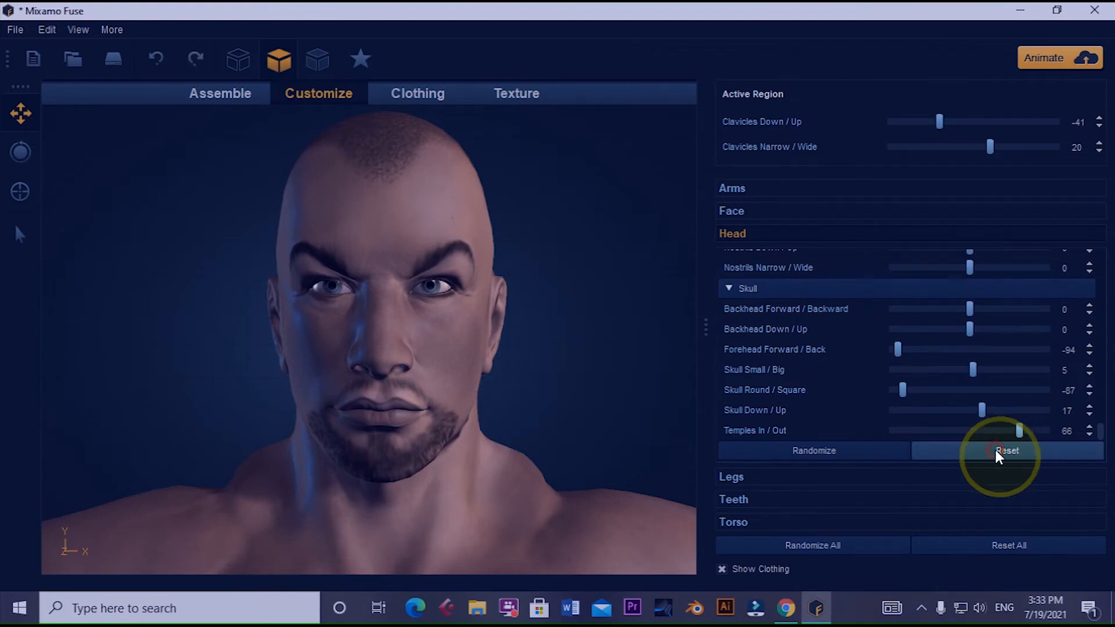
{"action": "left_click", "coordinate": [996, 451]}
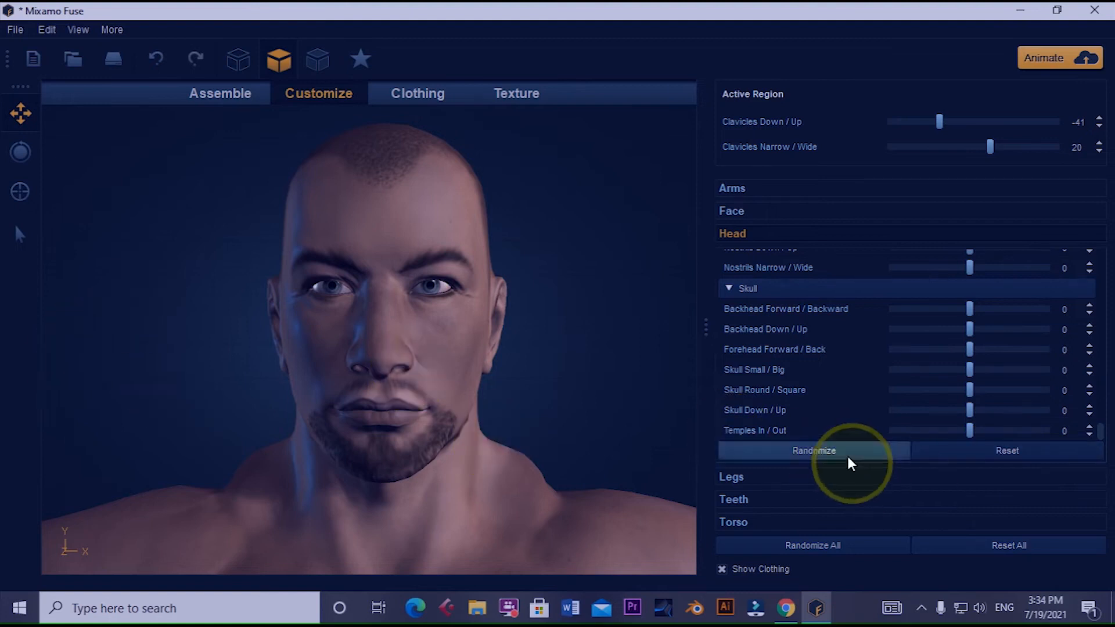
Set Feet Long / Short to -24, Small / Big to -5, Tapered / Square to 51, Narrow / Wide to -13, and toe length to 5 and thickness to 38.
{"action": "left_click", "coordinate": [741, 480]}
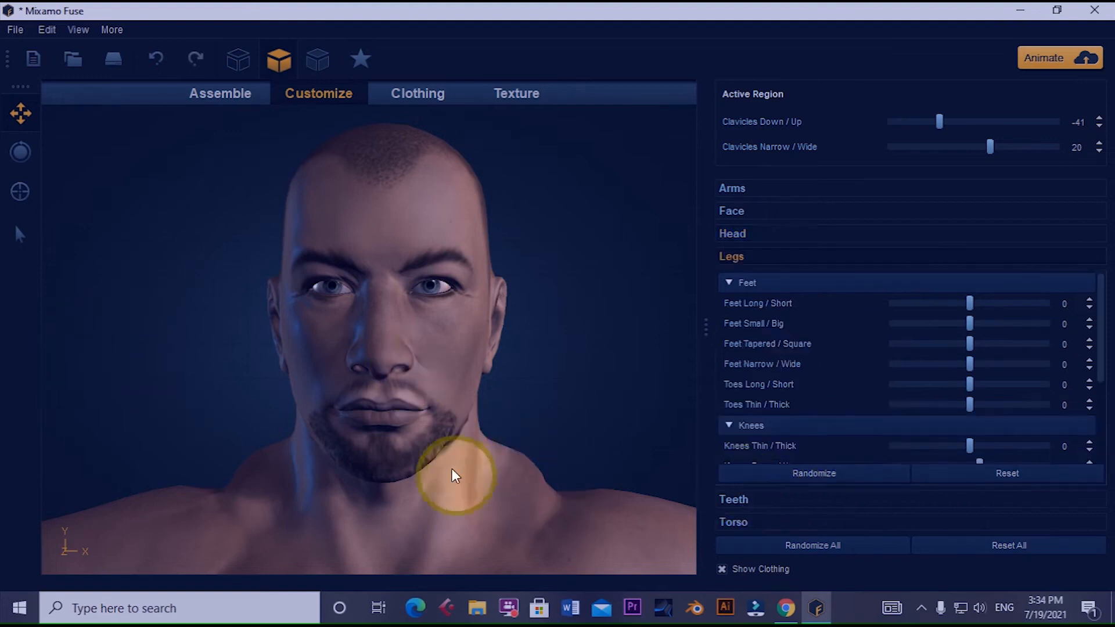
{"action": "scroll", "coordinate": [439, 462], "scroll_direction": "down", "scroll_amount": 5}
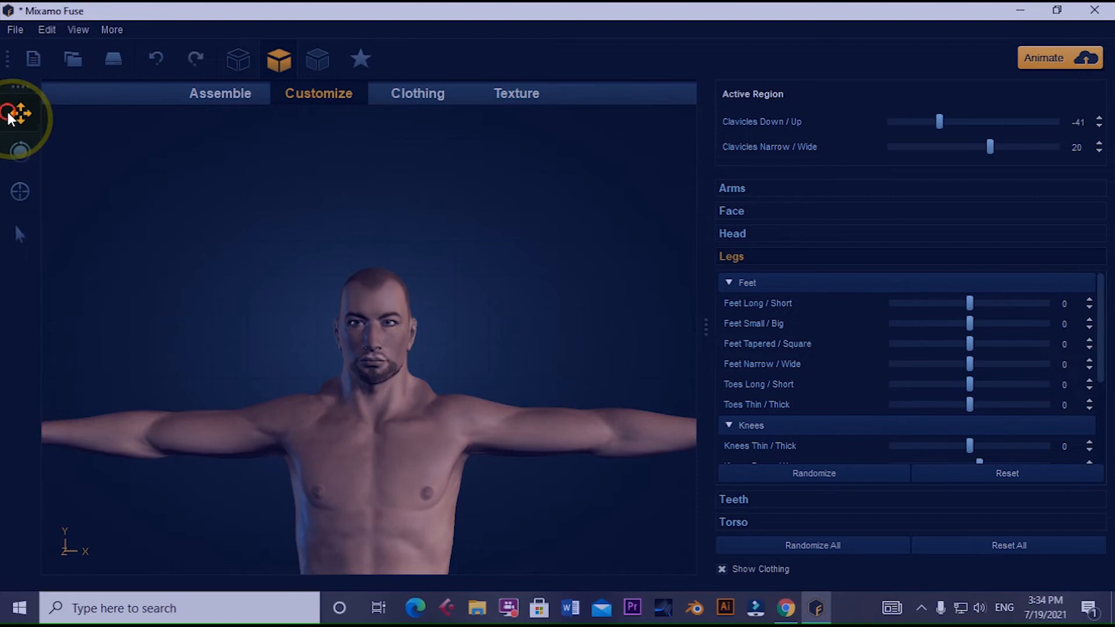
{"action": "left_click_drag", "start_coordinate": [374, 451], "coordinate": [388, 223]}
{"action": "left_click_drag", "start_coordinate": [395, 307], "coordinate": [390, 112]}
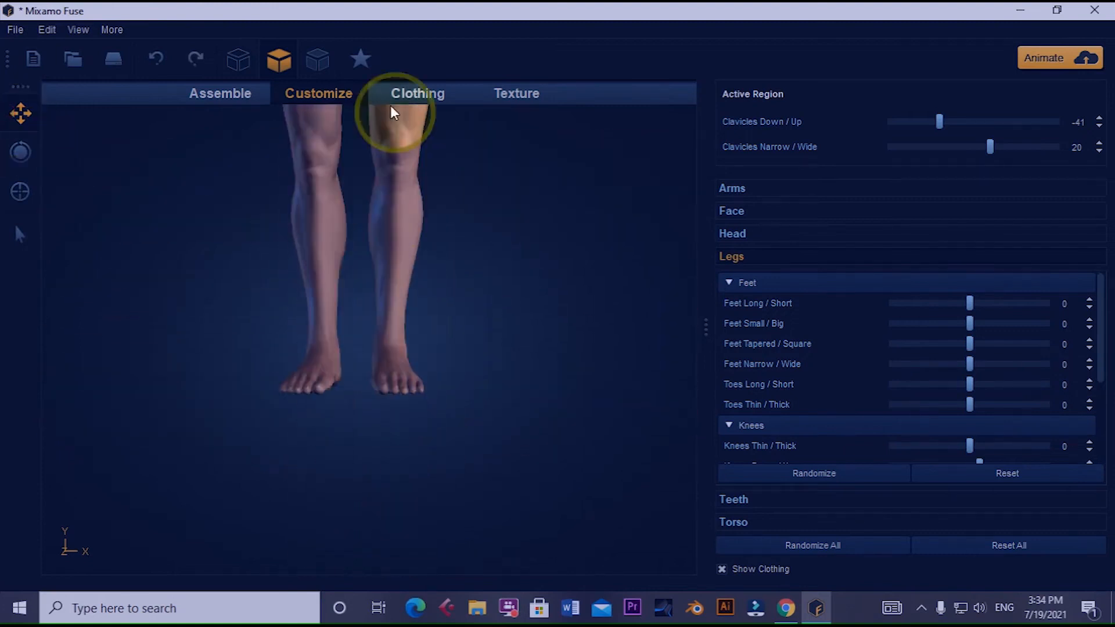
{"action": "left_click_drag", "start_coordinate": [416, 198], "coordinate": [419, 227]}
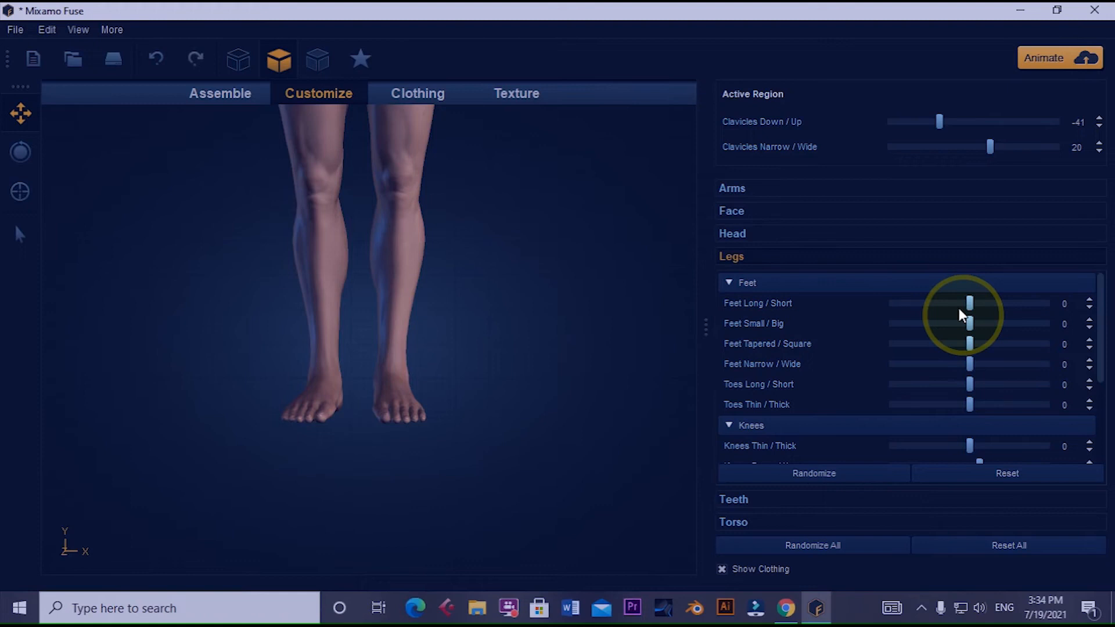
{"action": "left_click_drag", "start_coordinate": [970, 305], "coordinate": [969, 382]}
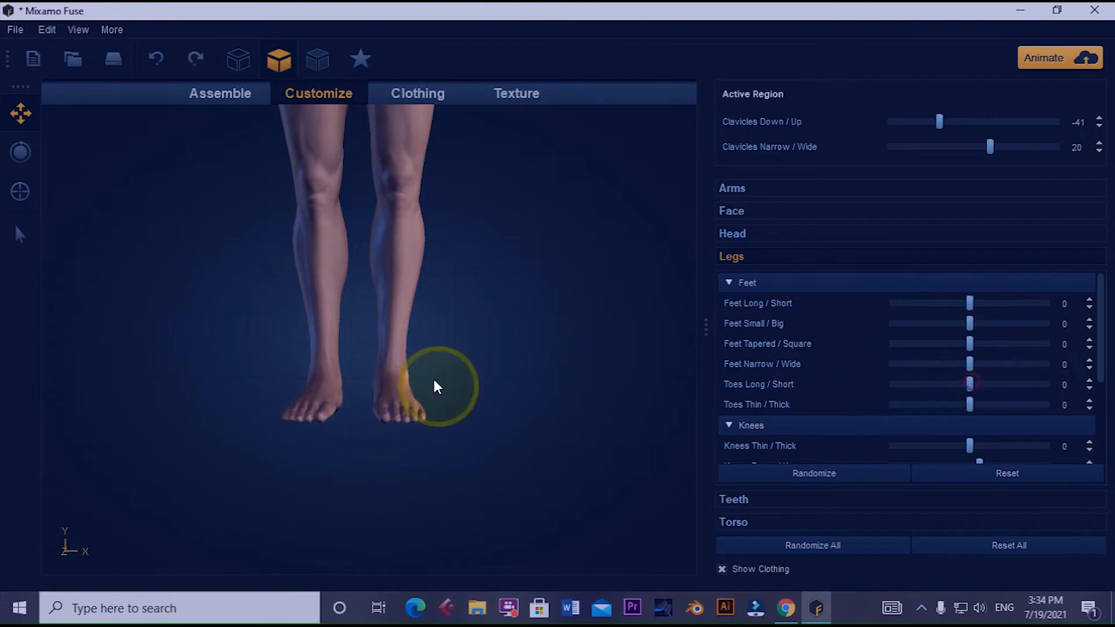
{"action": "left_click_drag", "start_coordinate": [284, 377], "coordinate": [332, 404]}
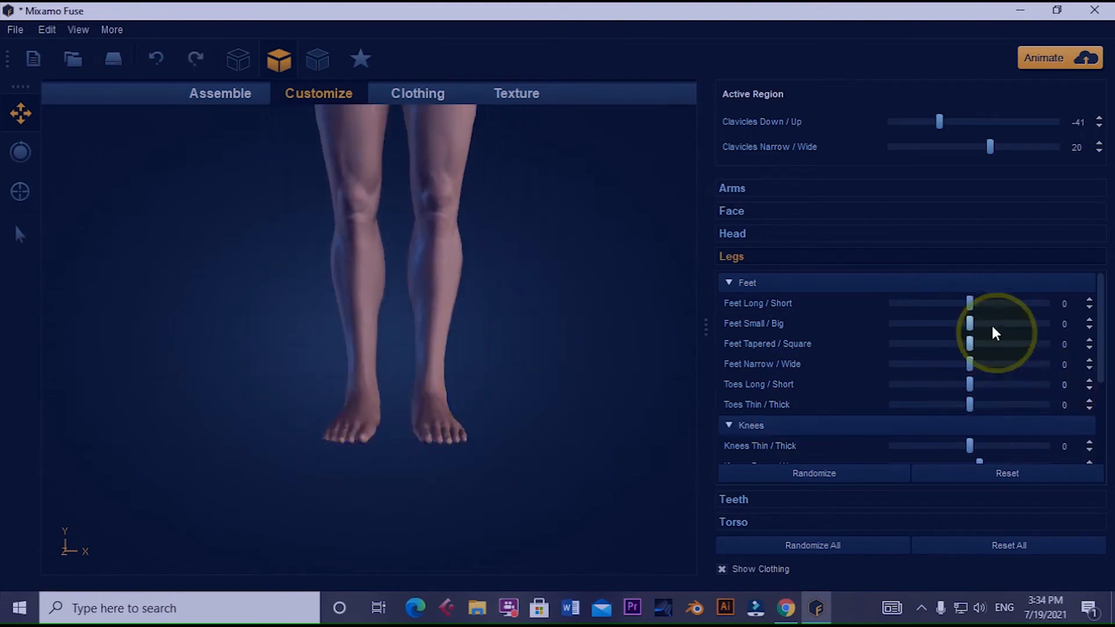
{"action": "left_click_drag", "start_coordinate": [969, 303], "coordinate": [1013, 383]}
{"action": "left_click_drag", "start_coordinate": [954, 385], "coordinate": [998, 427]}
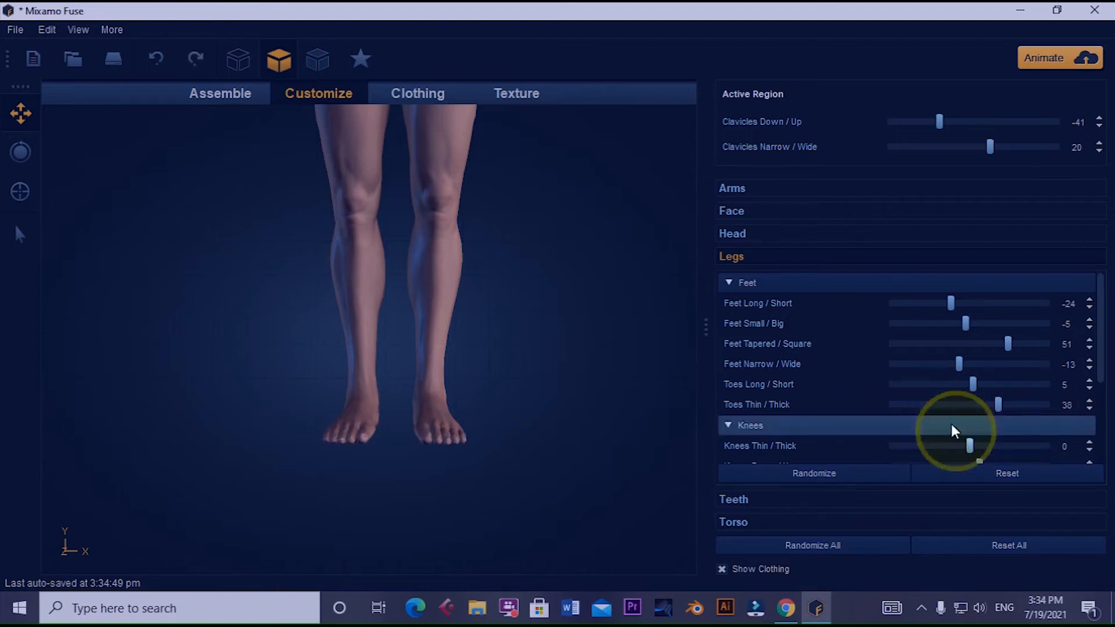
Try Legs Long / Short at 100, -100, -13 and -17, and set it to -100.
{"action": "scroll", "coordinate": [951, 424], "scroll_direction": "down", "scroll_amount": 3}
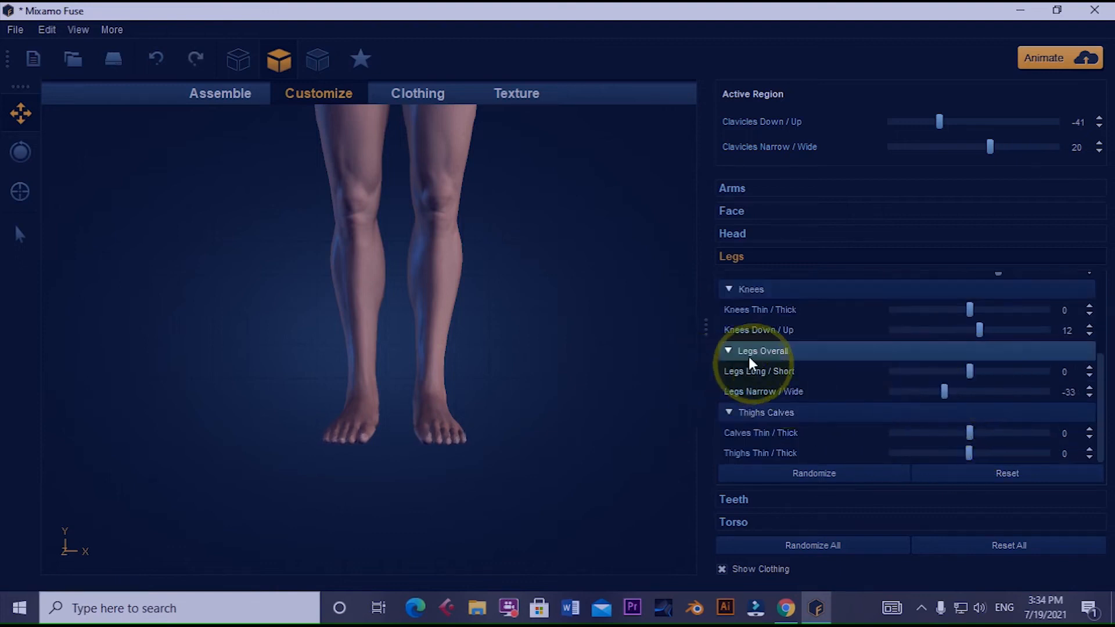
{"action": "left_click_drag", "start_coordinate": [973, 374], "coordinate": [1007, 374]}
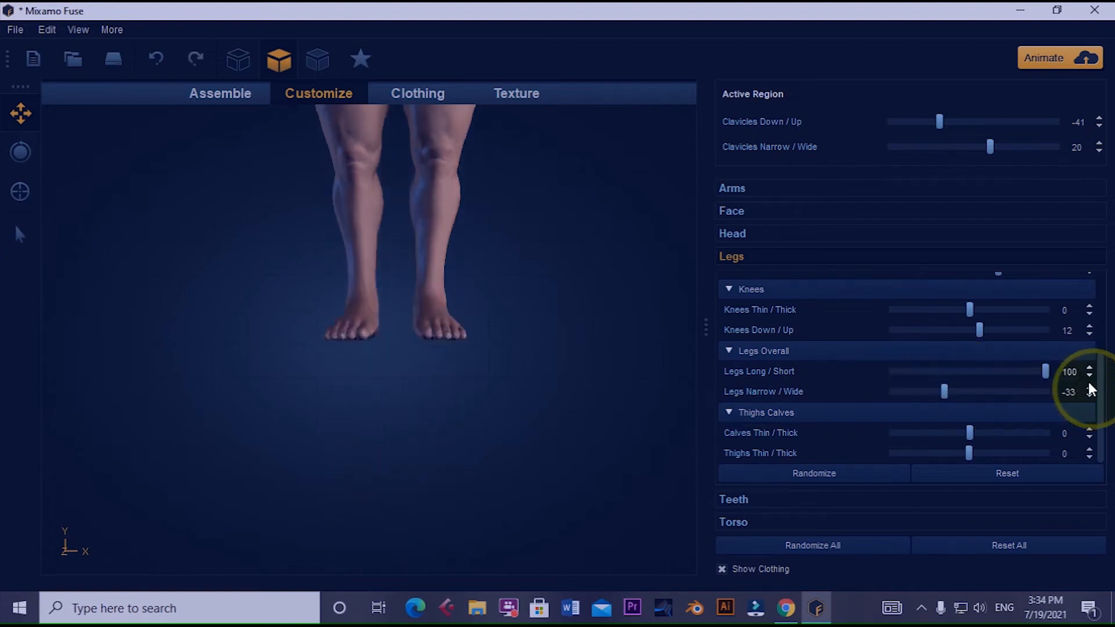
{"action": "left_click_drag", "start_coordinate": [1087, 382], "coordinate": [787, 429]}
{"action": "left_click_drag", "start_coordinate": [854, 434], "coordinate": [959, 430]}
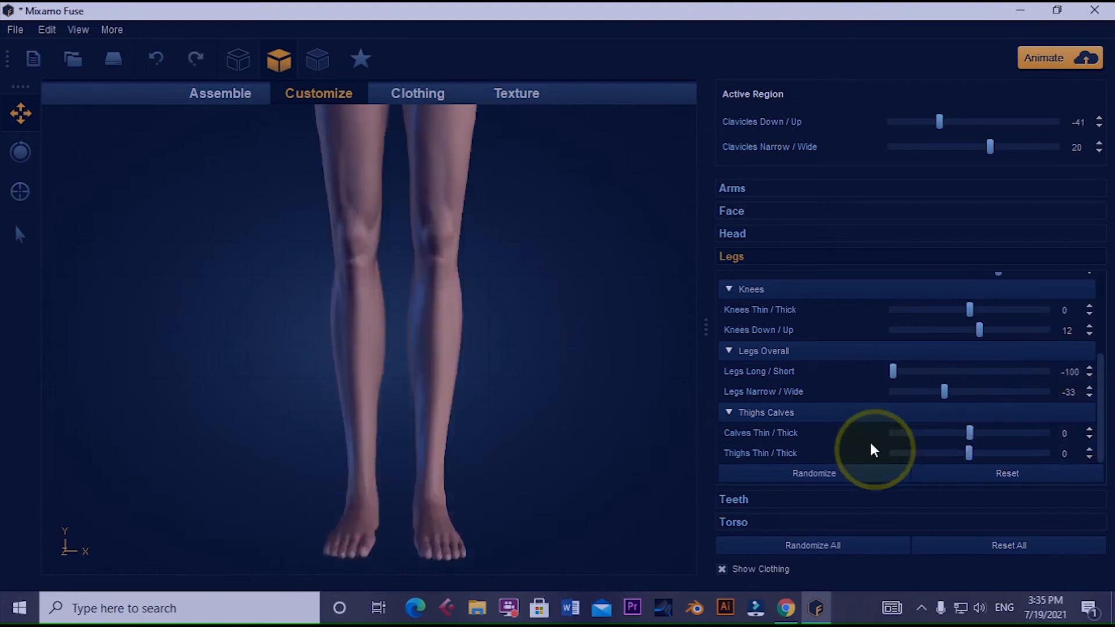
{"action": "scroll", "coordinate": [413, 342], "scroll_direction": "down", "scroll_amount": 3}
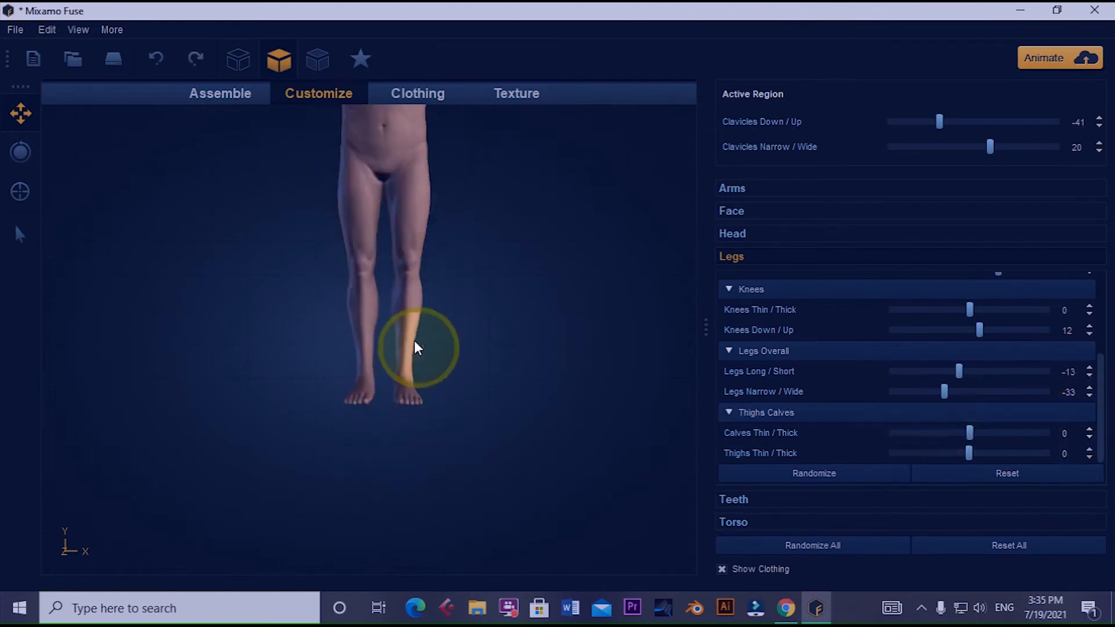
{"action": "left_click_drag", "start_coordinate": [959, 372], "coordinate": [956, 372]}
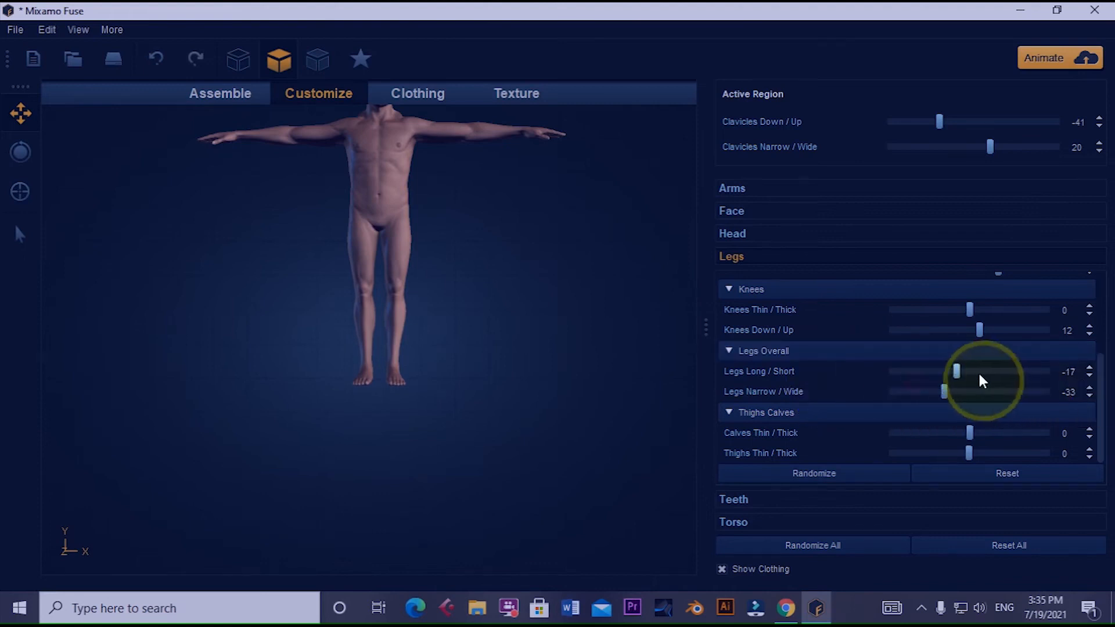
{"action": "left_click_drag", "start_coordinate": [960, 373], "coordinate": [717, 402]}
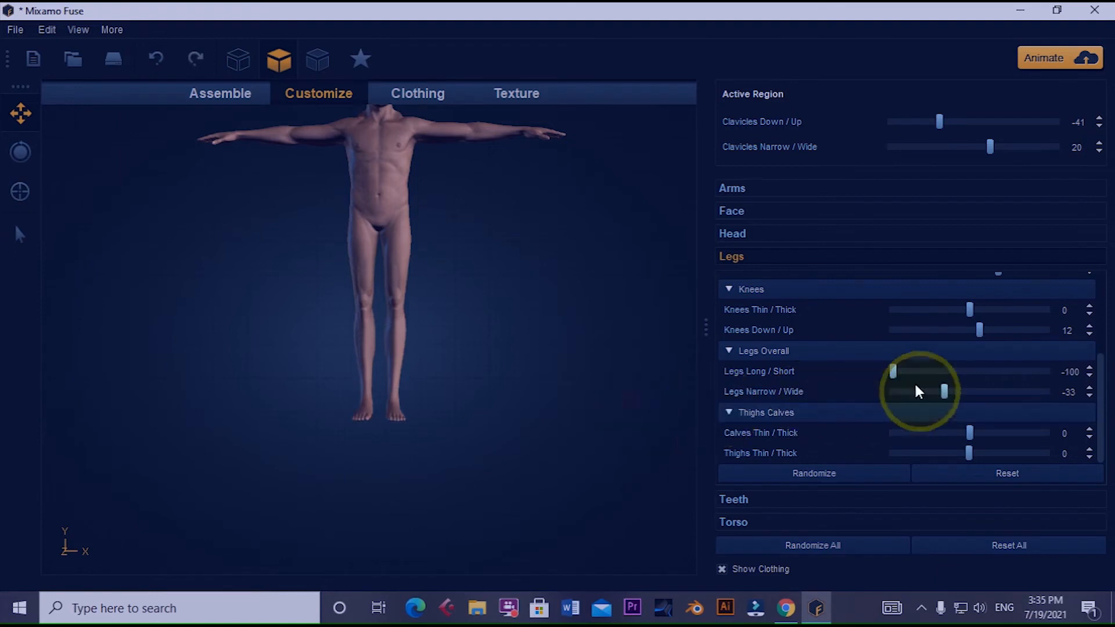
Try Legs Narrow / Wide at -100, Calves Thin / Thick at 82 and Thighs Thin / Thick at 91, and reset the Legs group.
{"action": "left_click_drag", "start_coordinate": [943, 392], "coordinate": [677, 436]}
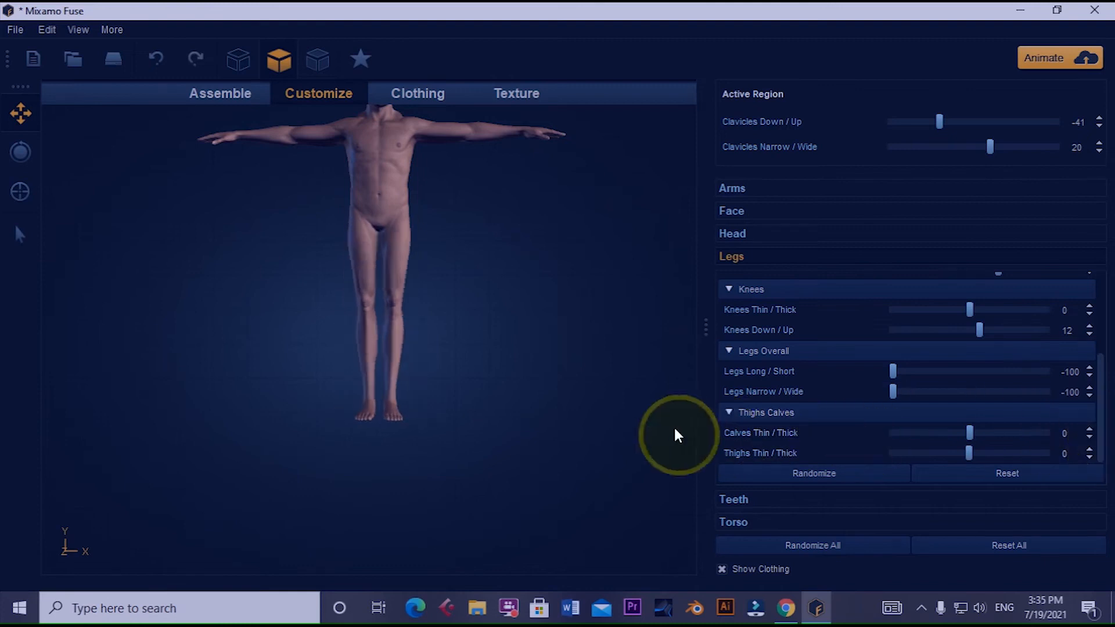
{"action": "left_click_drag", "start_coordinate": [970, 434], "coordinate": [1044, 452]}
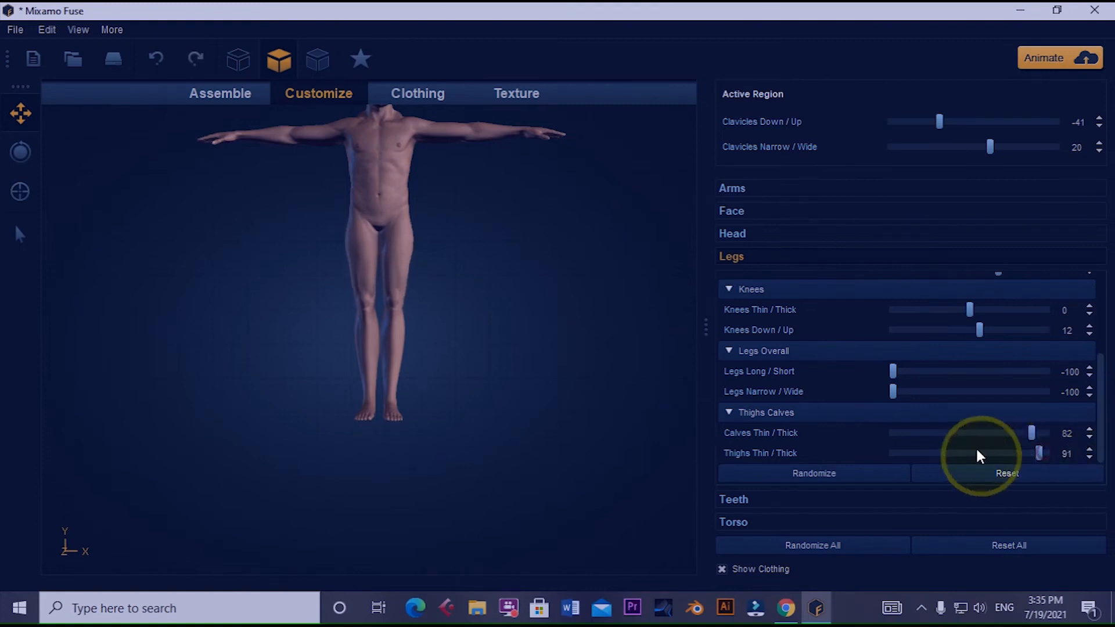
{"action": "left_click", "coordinate": [1012, 478]}
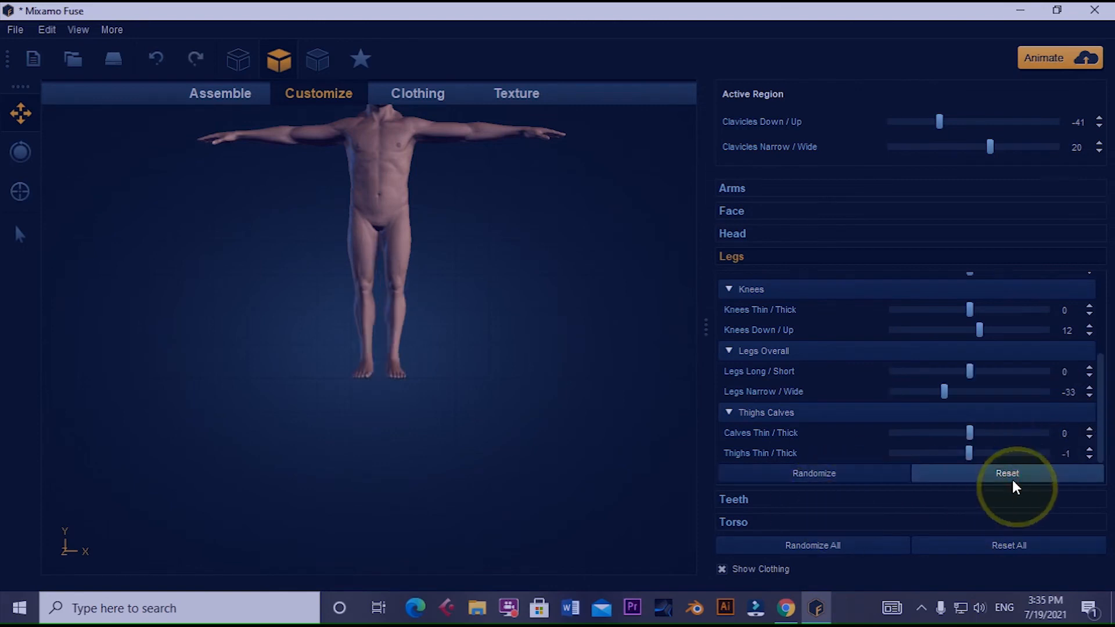
Try Calves Thin / Thick at 54 and reset the Legs group.
{"action": "left_click", "coordinate": [368, 312]}
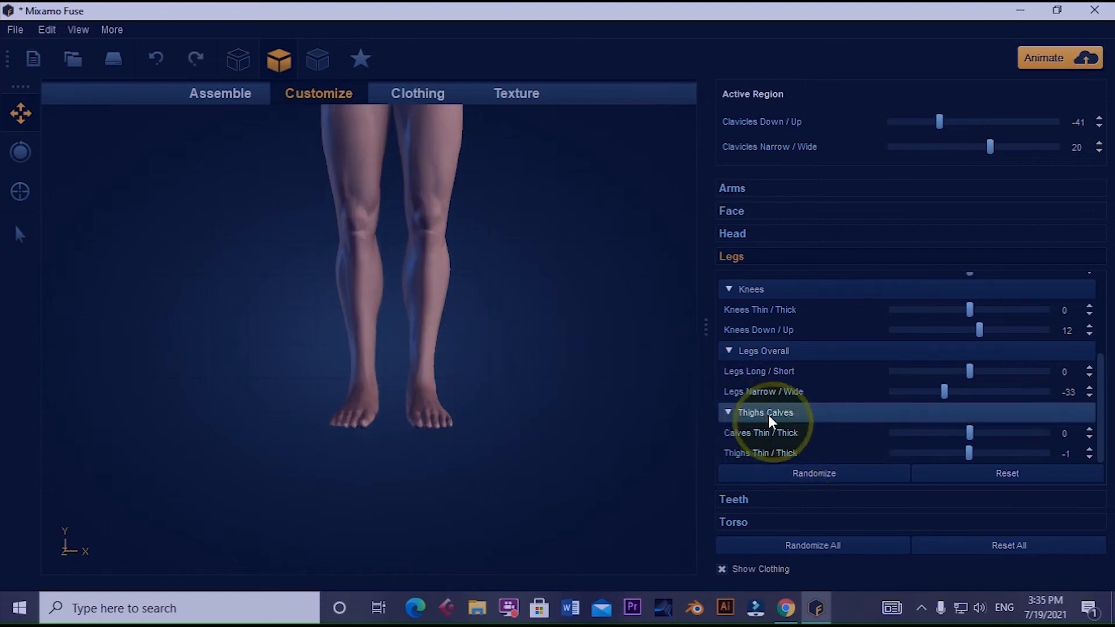
{"action": "left_click_drag", "start_coordinate": [972, 431], "coordinate": [1017, 450]}
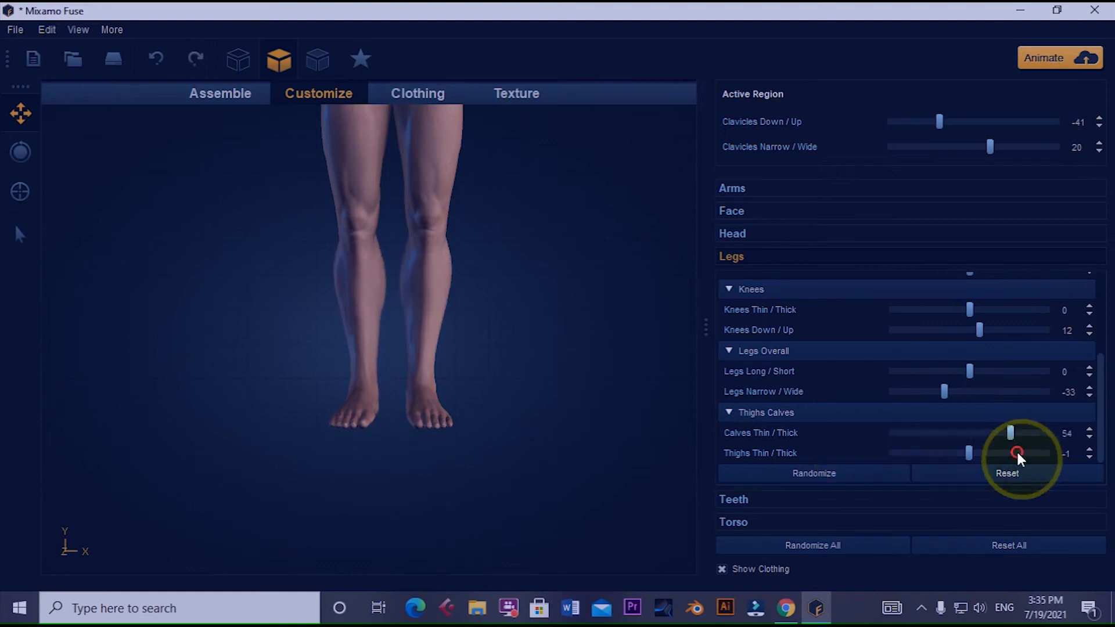
{"action": "left_click", "coordinate": [1016, 483]}
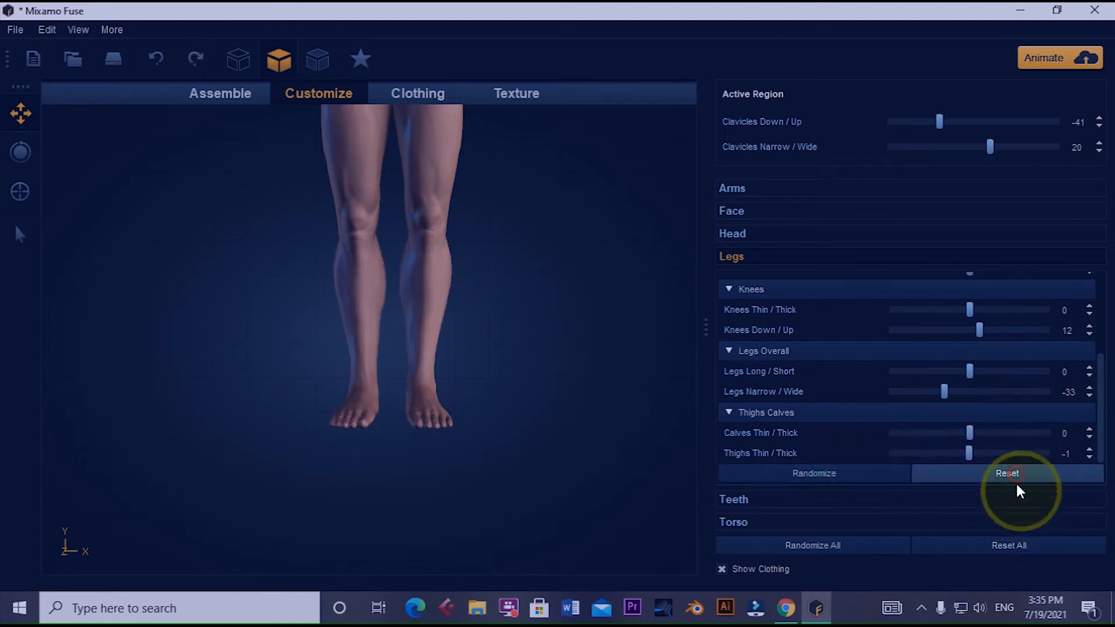
Set Lower Canines Long to 22 and Teeth Backward to 15 for the character's teeth.
{"action": "left_click", "coordinate": [724, 498]}
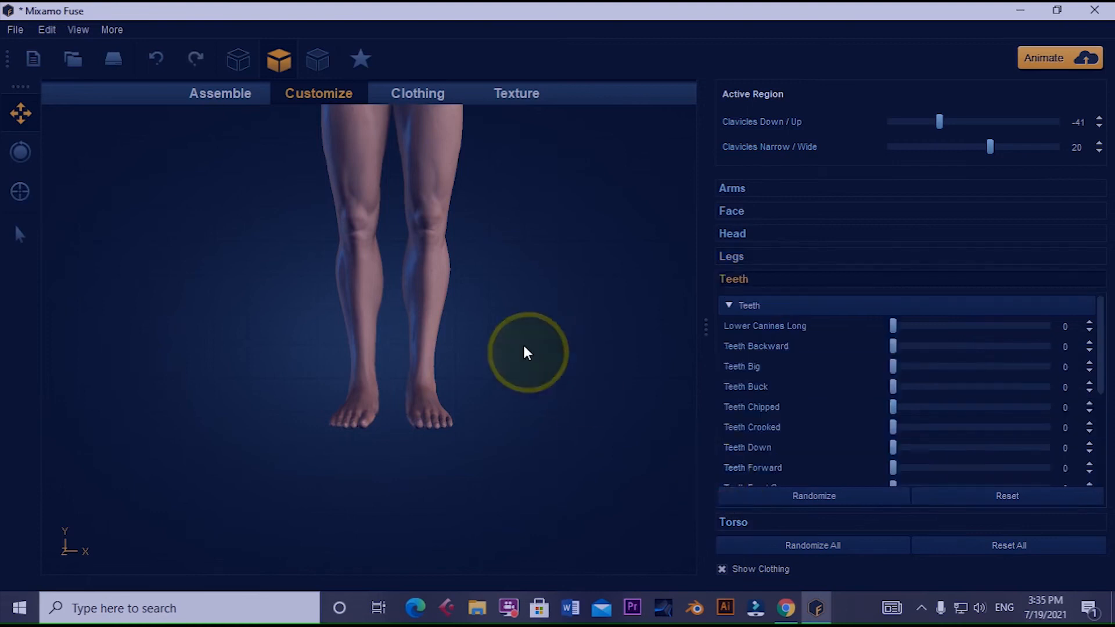
{"action": "scroll", "coordinate": [511, 344], "scroll_direction": "up", "scroll_amount": 3}
{"action": "scroll", "coordinate": [502, 344], "scroll_direction": "down", "scroll_amount": 4}
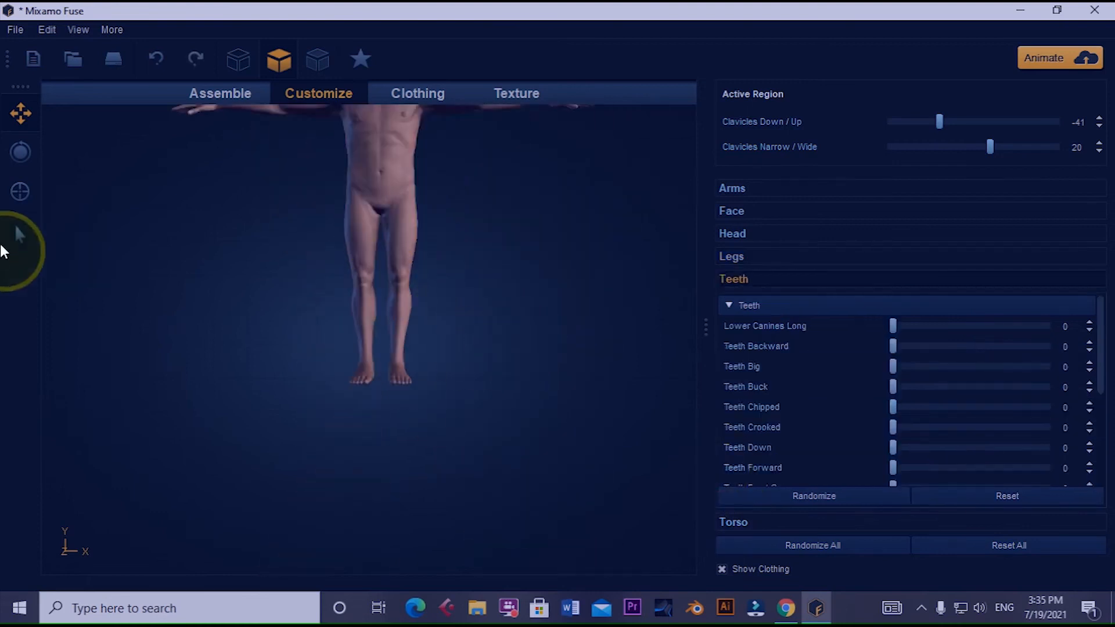
{"action": "left_click_drag", "start_coordinate": [382, 151], "coordinate": [393, 378]}
{"action": "scroll", "coordinate": [389, 349], "scroll_direction": "up", "scroll_amount": 5}
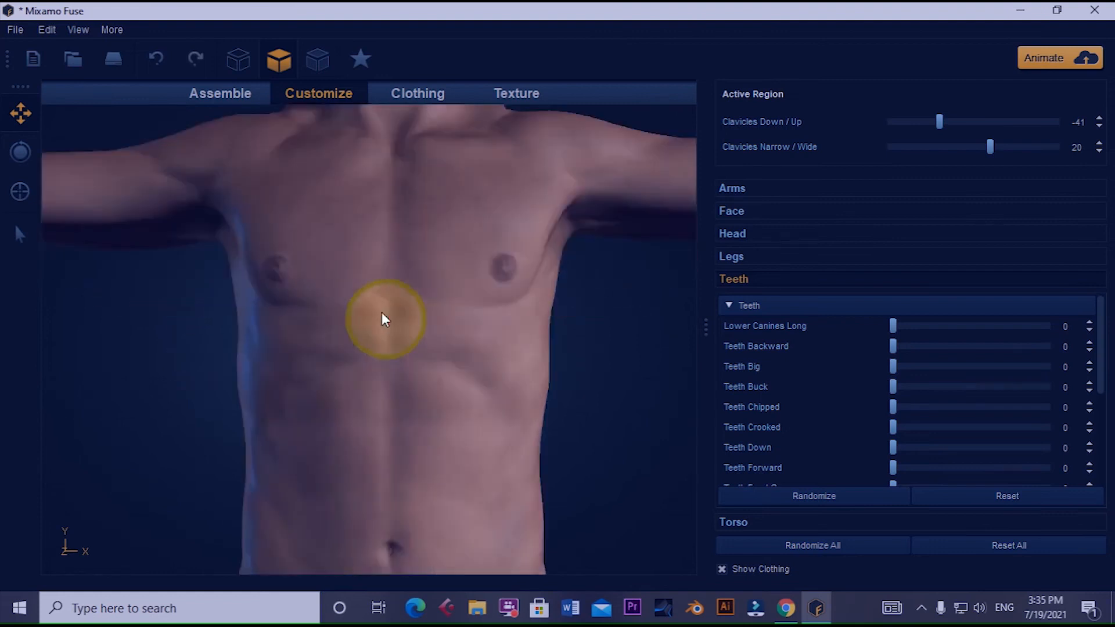
{"action": "left_click_drag", "start_coordinate": [389, 271], "coordinate": [396, 453]}
{"action": "left_click_drag", "start_coordinate": [374, 279], "coordinate": [372, 427]}
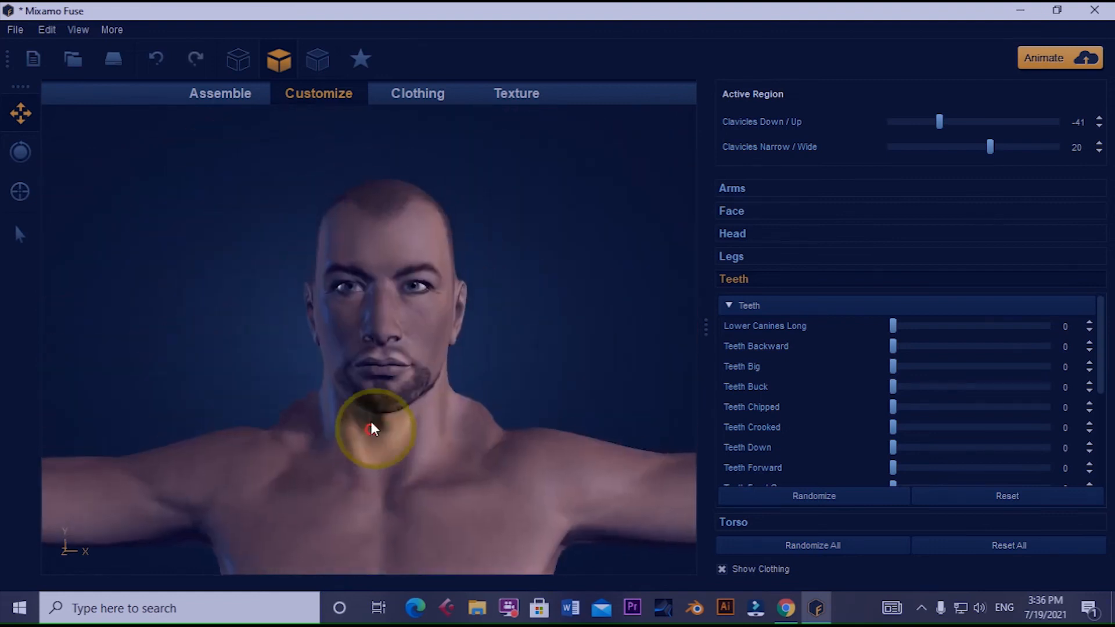
{"action": "scroll", "coordinate": [376, 381], "scroll_direction": "up", "scroll_amount": 2}
{"action": "scroll", "coordinate": [375, 374], "scroll_direction": "up", "scroll_amount": 2}
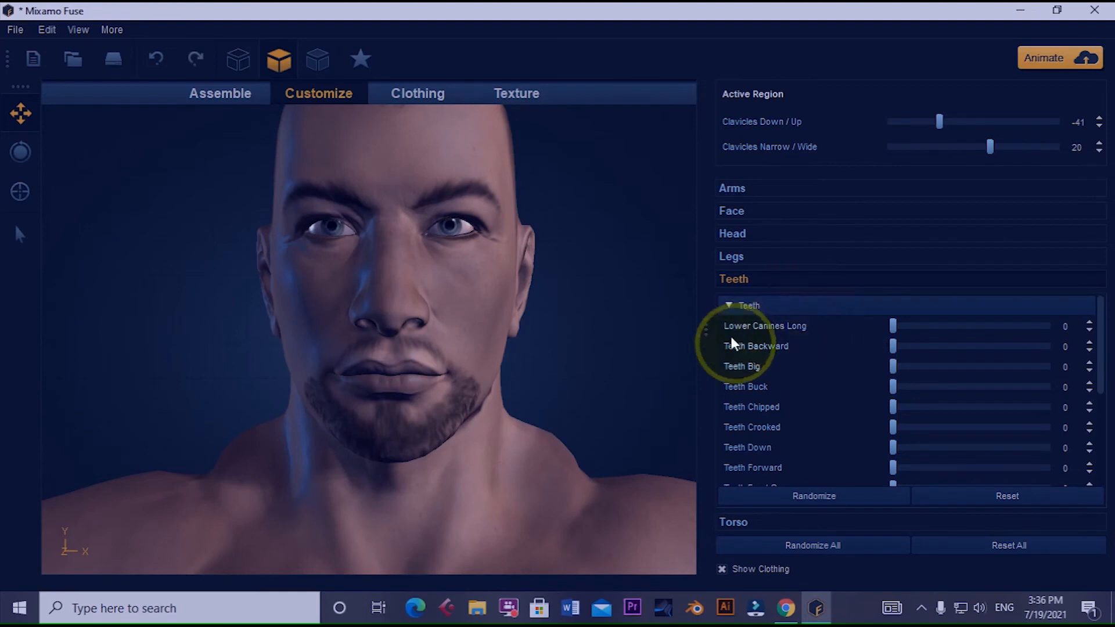
{"action": "left_click", "coordinate": [892, 324]}
{"action": "left_click_drag", "start_coordinate": [893, 323], "coordinate": [923, 356]}
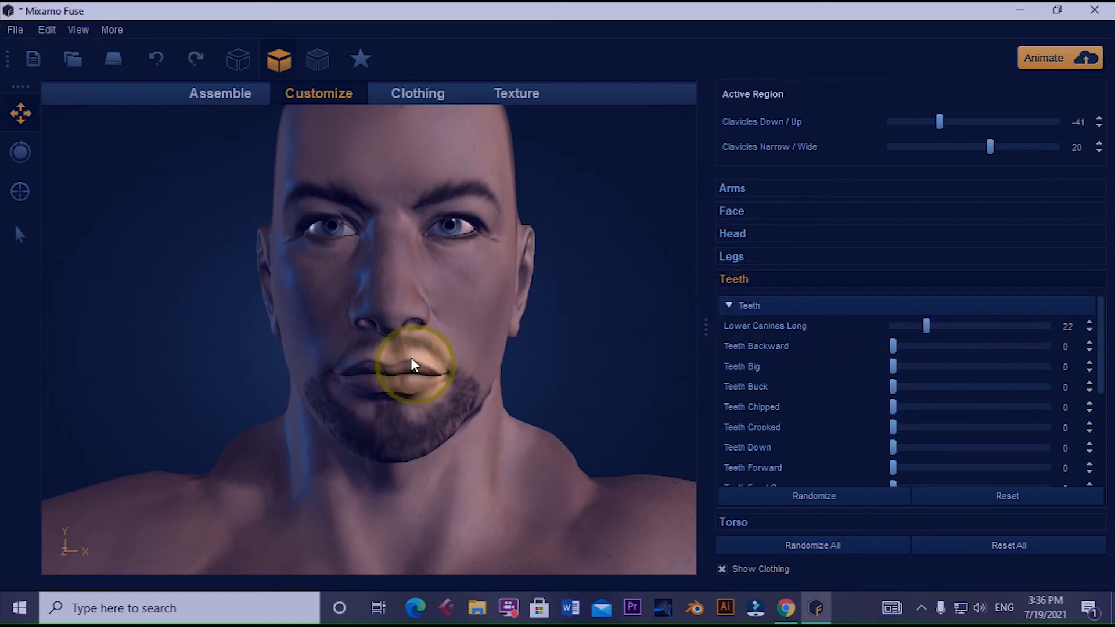
{"action": "scroll", "coordinate": [410, 363], "scroll_direction": "up", "scroll_amount": 2}
{"action": "left_click_drag", "start_coordinate": [893, 347], "coordinate": [915, 362]}
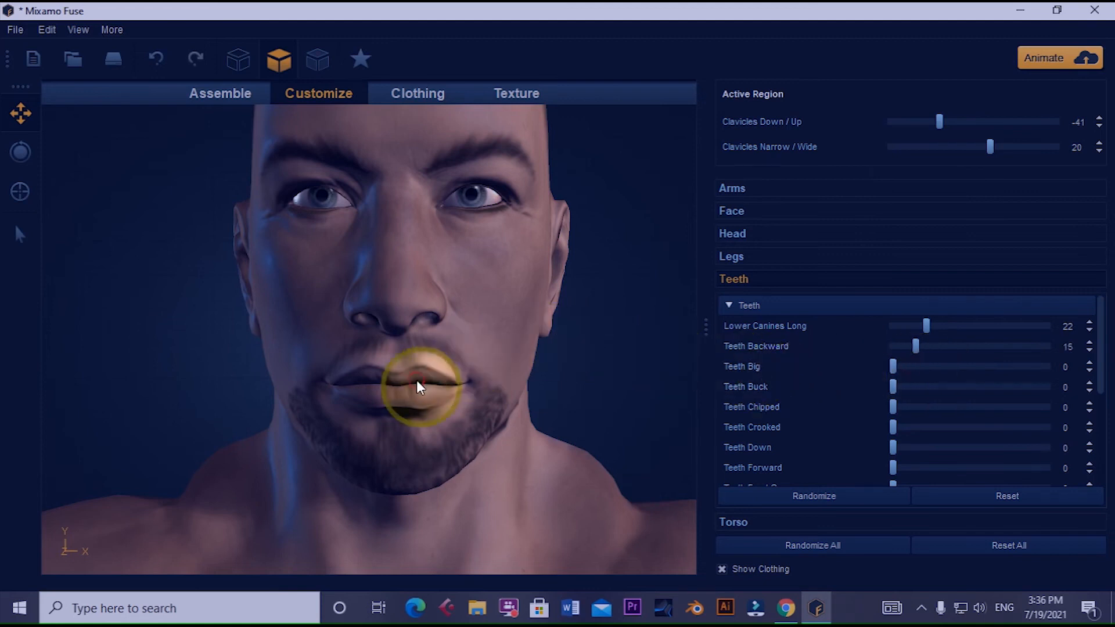
Try different nostril width, nose angle, lower ridge and nose ridge values, and reset the Head group.
{"action": "left_click", "coordinate": [733, 257]}
{"action": "left_click", "coordinate": [735, 232]}
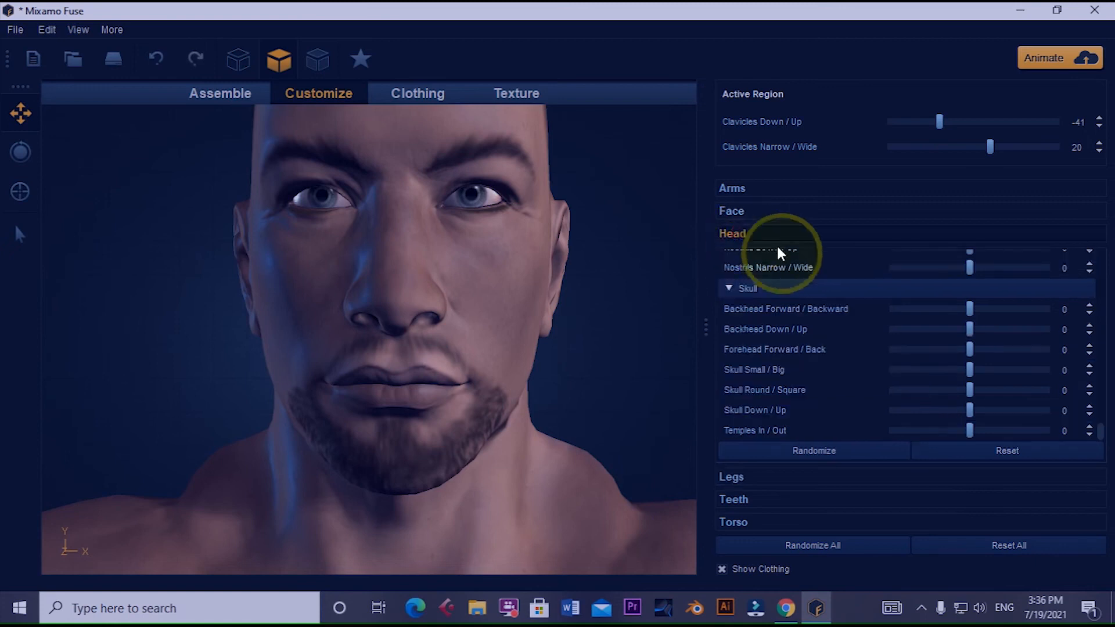
{"action": "left_click_drag", "start_coordinate": [978, 269], "coordinate": [1040, 290]}
{"action": "scroll", "coordinate": [871, 280], "scroll_direction": "up", "scroll_amount": 4}
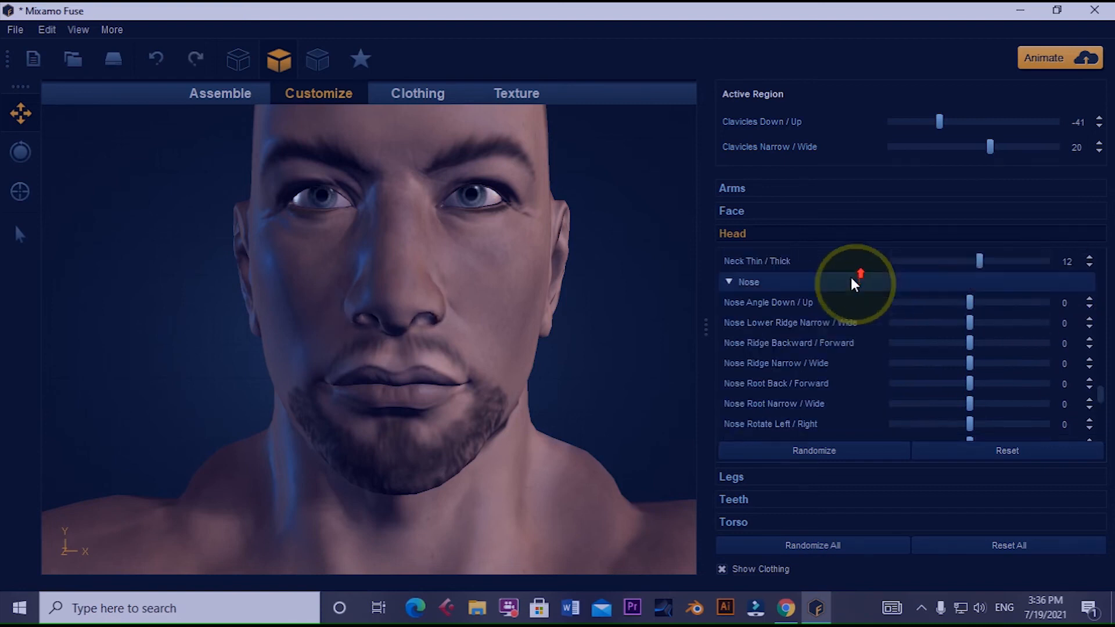
{"action": "left_click", "coordinate": [977, 301]}
{"action": "left_click_drag", "start_coordinate": [978, 302], "coordinate": [852, 338]}
{"action": "left_click_drag", "start_coordinate": [970, 321], "coordinate": [836, 326]}
{"action": "left_click_drag", "start_coordinate": [971, 343], "coordinate": [994, 343]}
{"action": "left_click_drag", "start_coordinate": [969, 404], "coordinate": [971, 428]}
{"action": "scroll", "coordinate": [987, 445], "scroll_direction": "down", "scroll_amount": 3}
{"action": "left_click", "coordinate": [988, 450]}
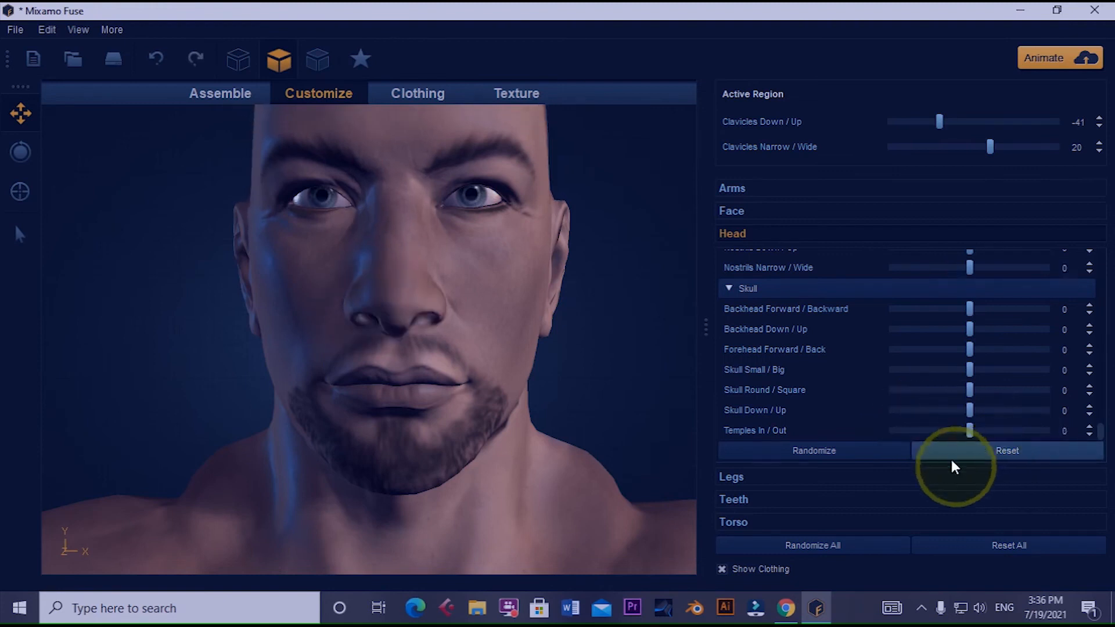
Set Upper Canines Long to 30 and Teeth Under Bite to 19 for the character's teeth.
{"action": "left_click", "coordinate": [745, 477]}
{"action": "left_click", "coordinate": [736, 501]}
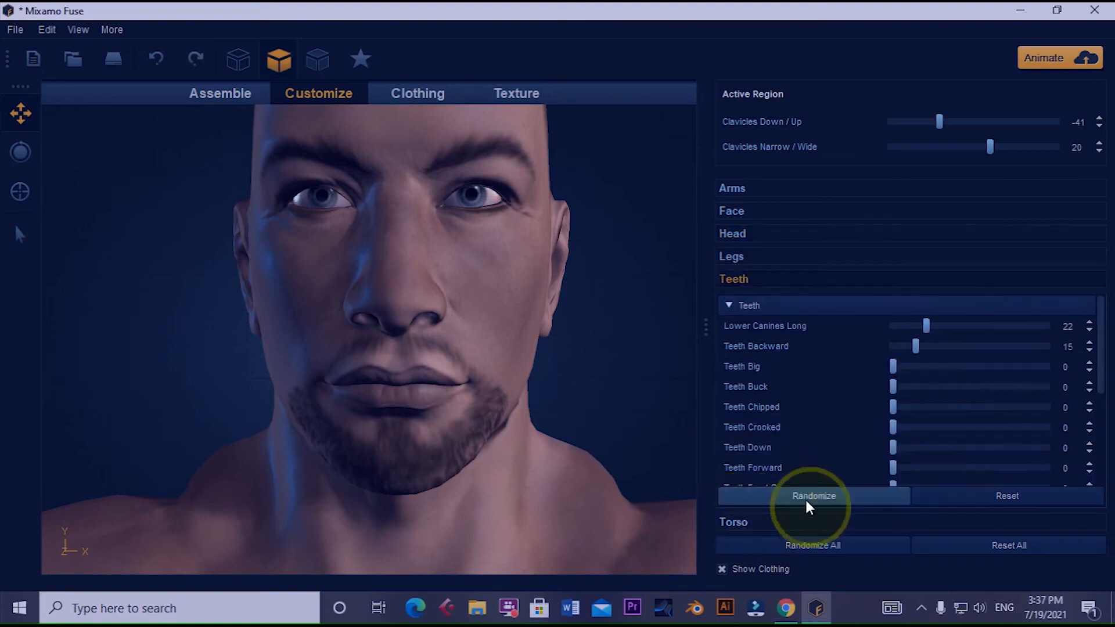
{"action": "scroll", "coordinate": [865, 468], "scroll_direction": "down", "scroll_amount": 3}
{"action": "left_click_drag", "start_coordinate": [894, 475], "coordinate": [1003, 482]}
{"action": "left_click", "coordinate": [938, 476]}
{"action": "left_click_drag", "start_coordinate": [893, 436], "coordinate": [902, 436]}
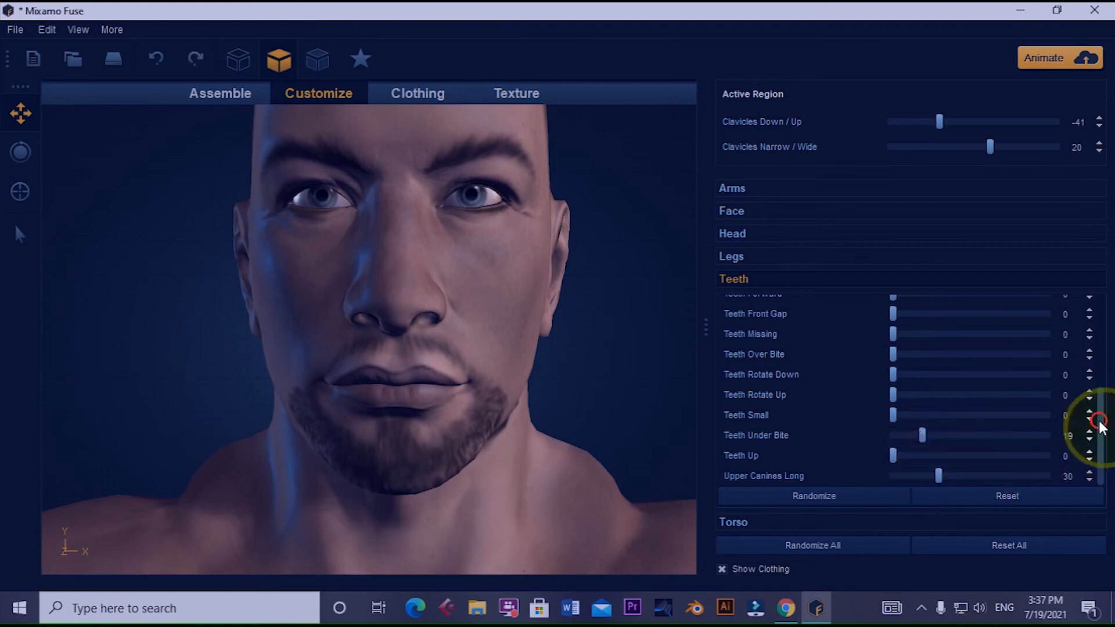
{"action": "left_click_drag", "start_coordinate": [1098, 424], "coordinate": [1102, 332]}
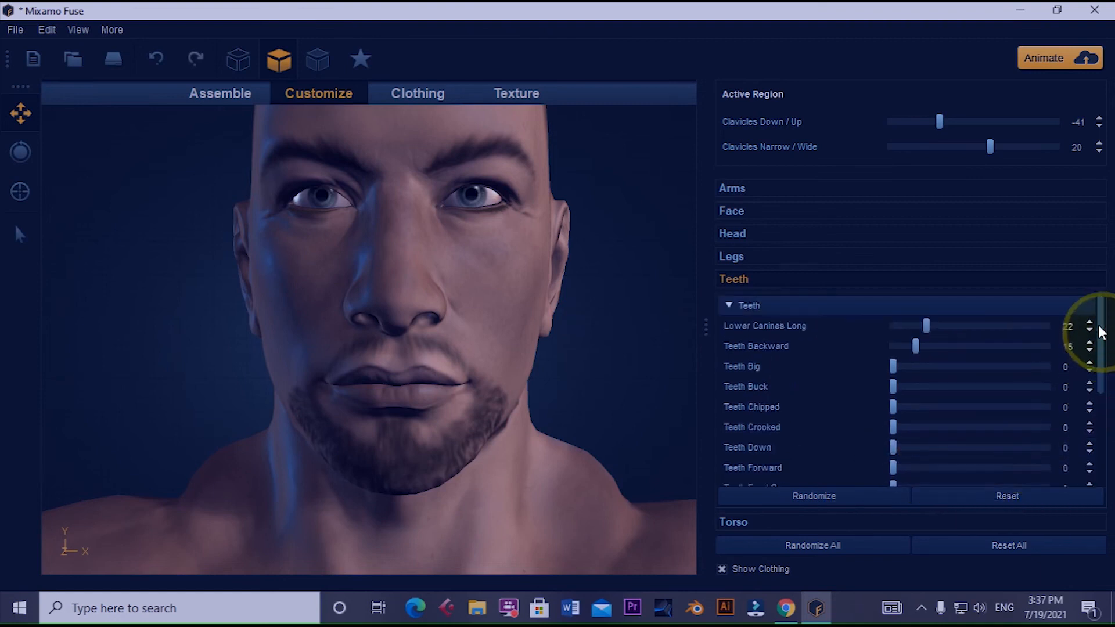
Set the character's facial expression to Happy 100, Goofy 9 and Worried 9.
{"action": "left_click", "coordinate": [732, 212]}
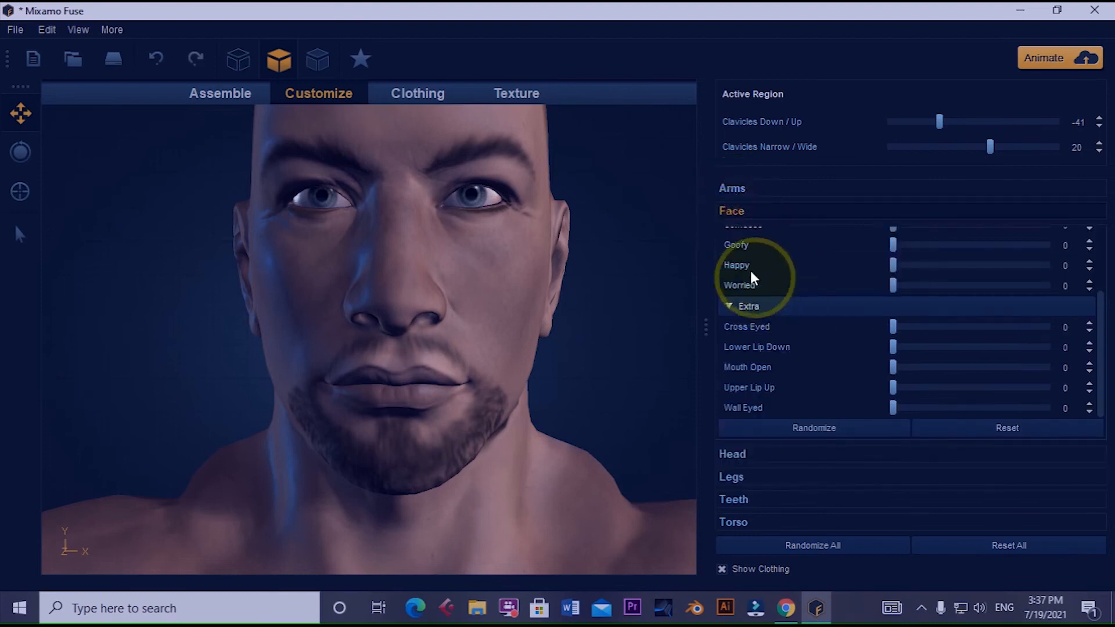
{"action": "left_click_drag", "start_coordinate": [893, 267], "coordinate": [1100, 289]}
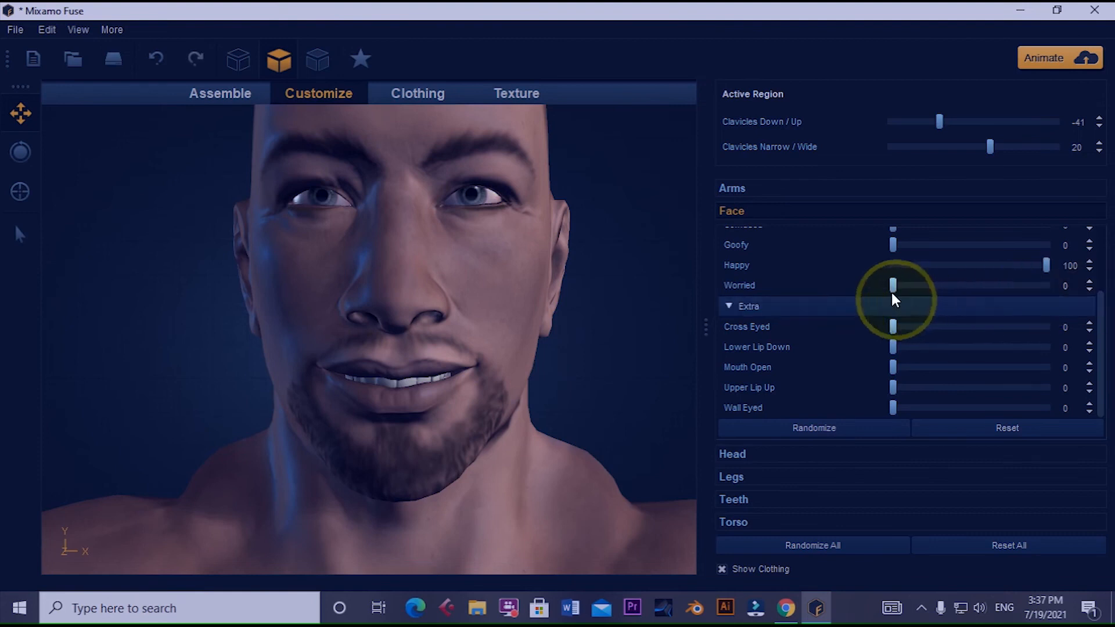
{"action": "left_click_drag", "start_coordinate": [899, 282], "coordinate": [915, 249]}
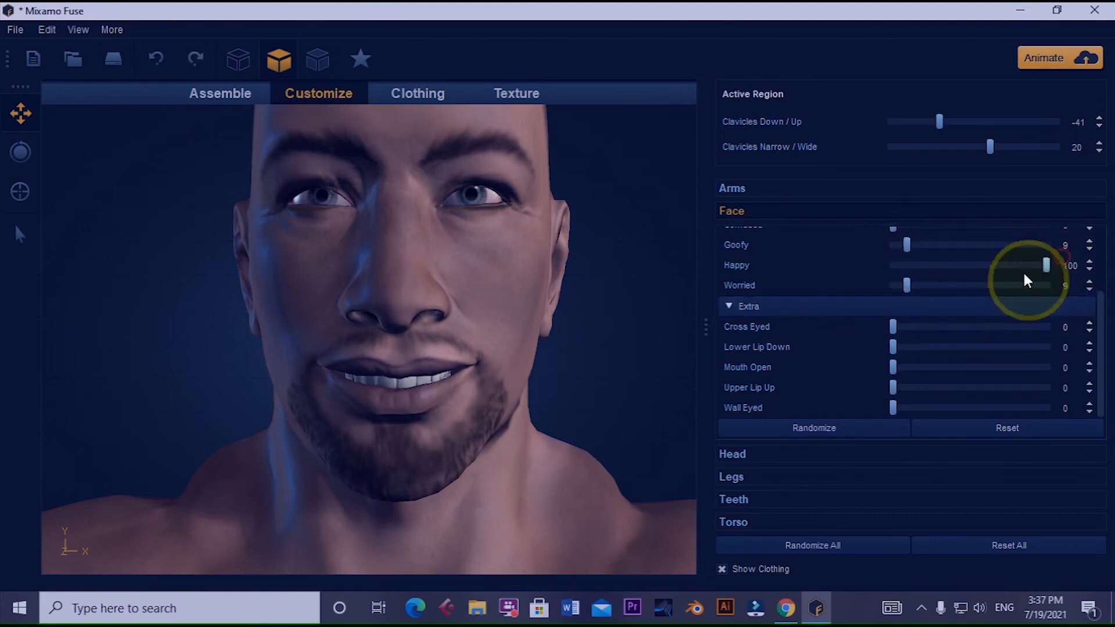
Set Teeth Backward to 22, Teeth Buck to 56 and Teeth Crooked to 96, and increase Teeth Forward slightly.
{"action": "left_click", "coordinate": [737, 501]}
{"action": "left_click_drag", "start_coordinate": [916, 348], "coordinate": [926, 347]}
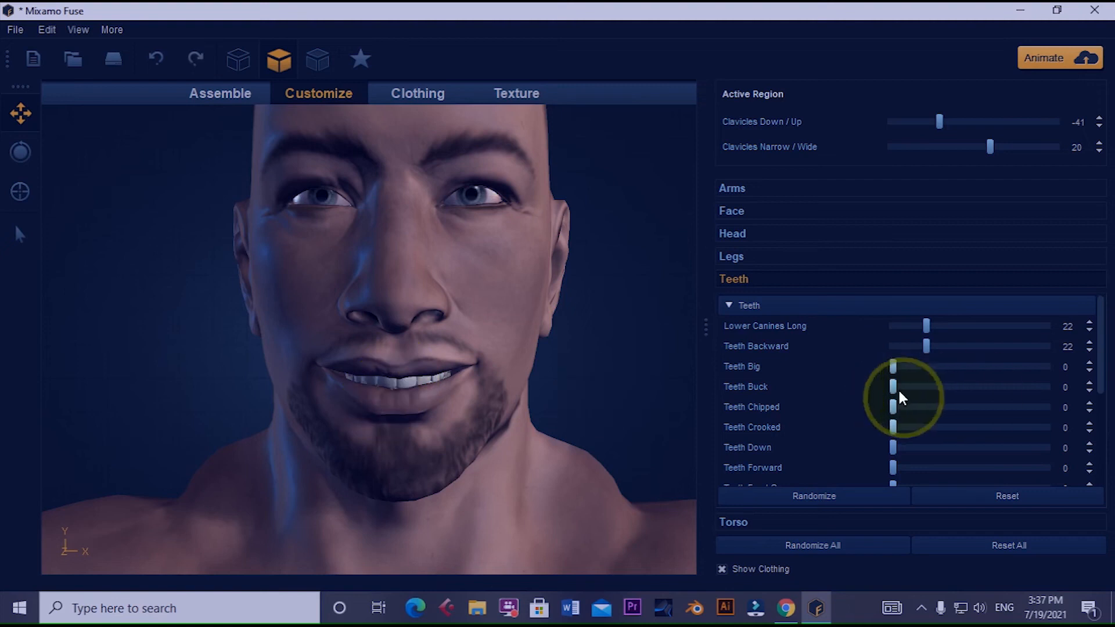
{"action": "left_click_drag", "start_coordinate": [902, 389], "coordinate": [980, 395]}
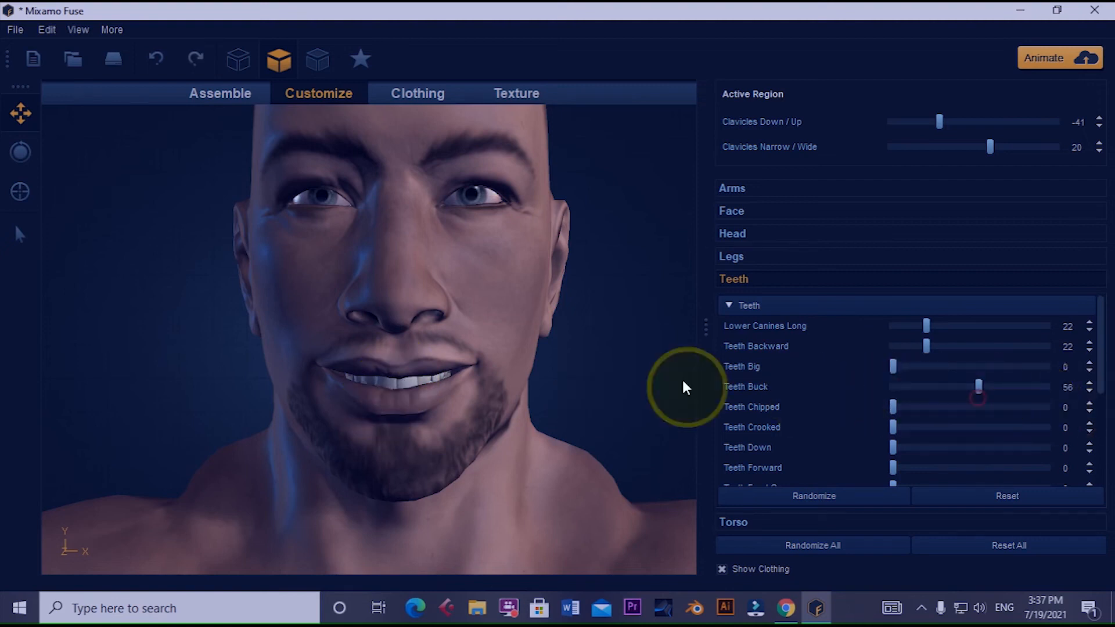
{"action": "left_click_drag", "start_coordinate": [895, 428], "coordinate": [1050, 445]}
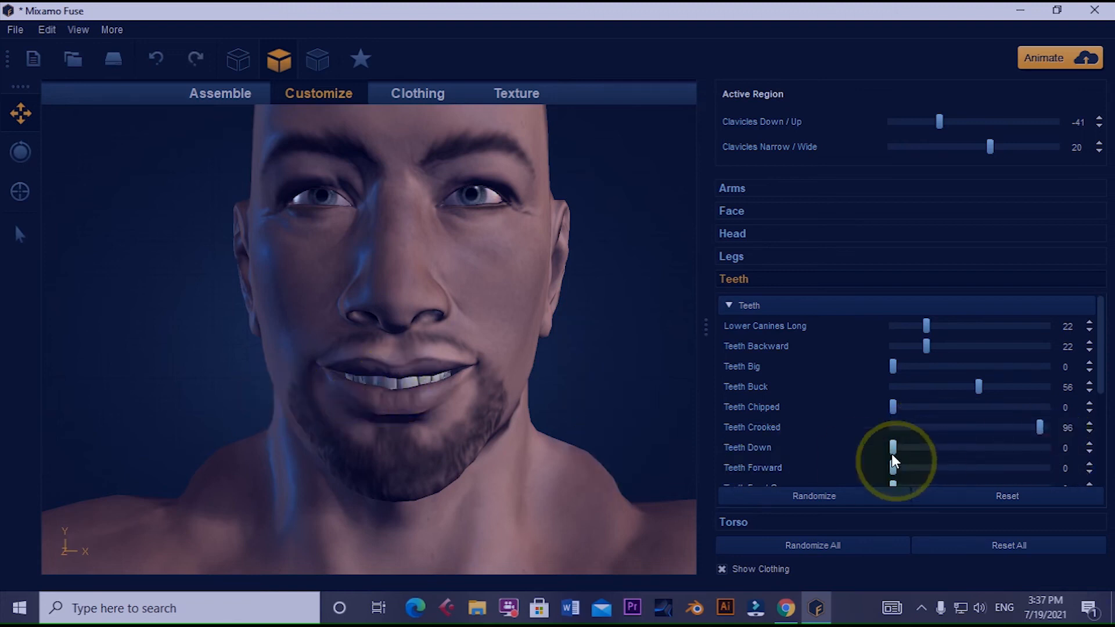
{"action": "left_click_drag", "start_coordinate": [894, 450], "coordinate": [847, 480]}
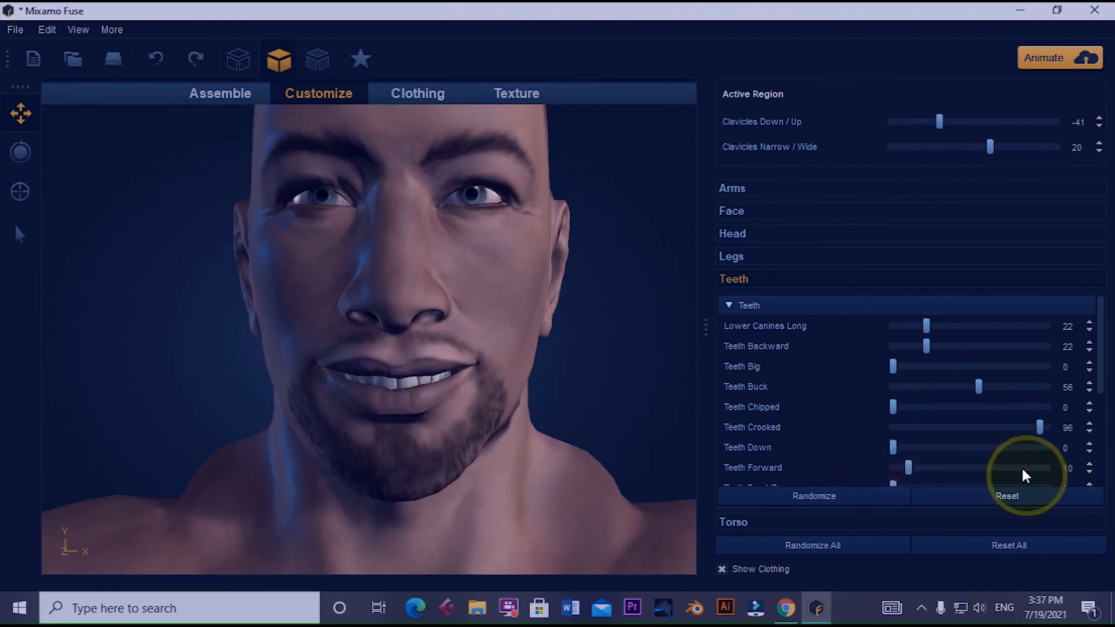
Try Upper Canines Long at 33 and reset the Teeth group.
{"action": "scroll", "coordinate": [999, 474], "scroll_direction": "down", "scroll_amount": 3}
{"action": "left_click_drag", "start_coordinate": [939, 476], "coordinate": [941, 443]}
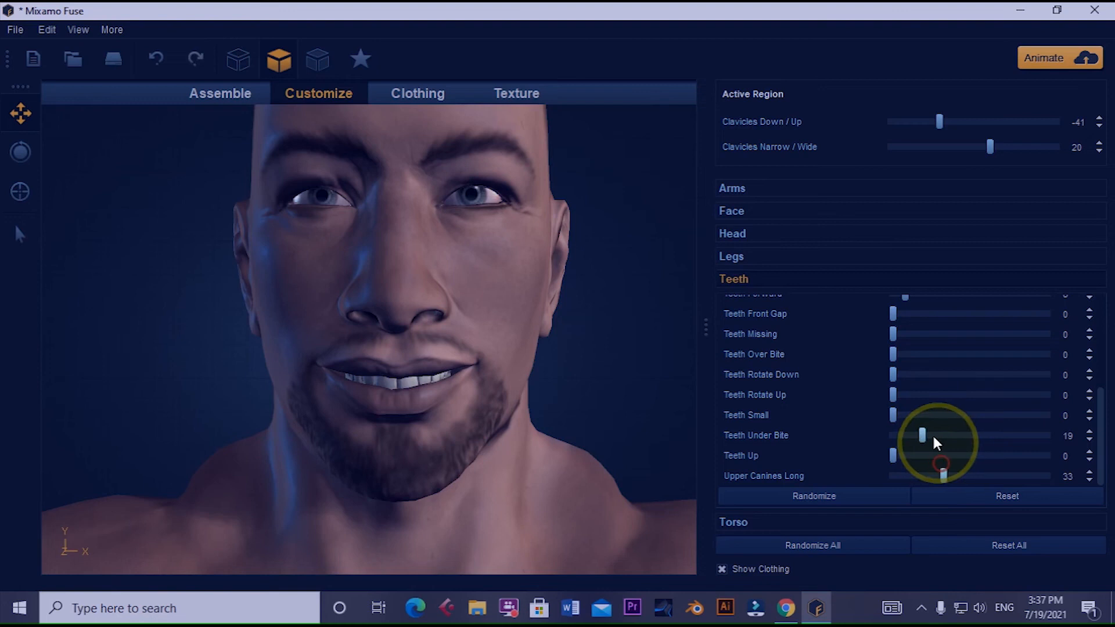
{"action": "left_click", "coordinate": [993, 494]}
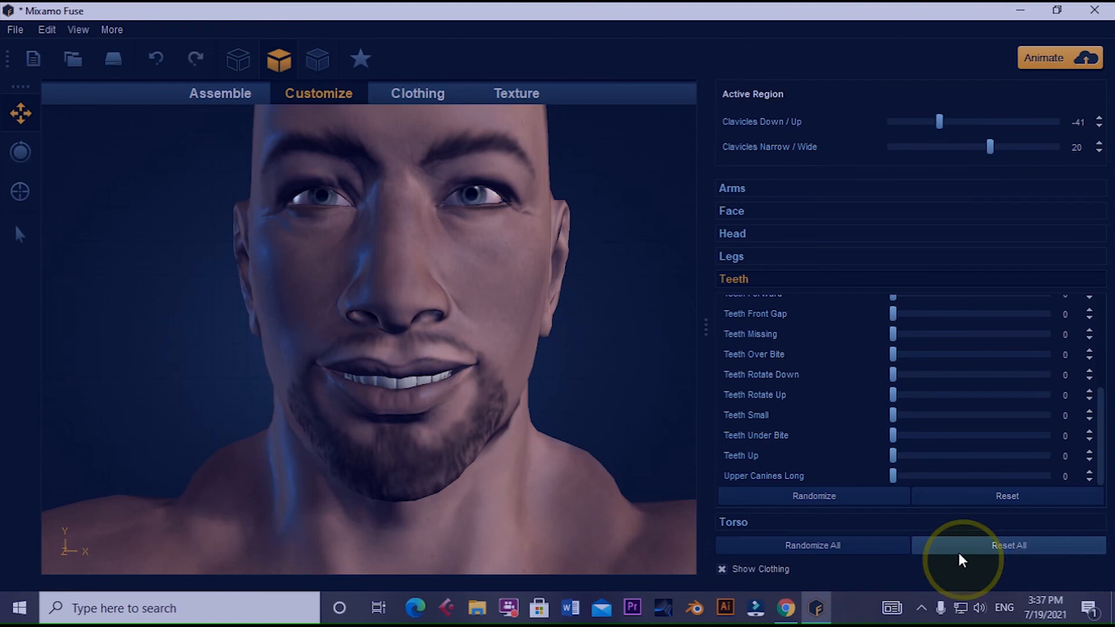
Set the torso's Mid Back In / Out to 57, Shoulder Blades Down / Up to 48 and Shoulder Blades Narrow / Wide to -55.
{"action": "left_click", "coordinate": [734, 521]}
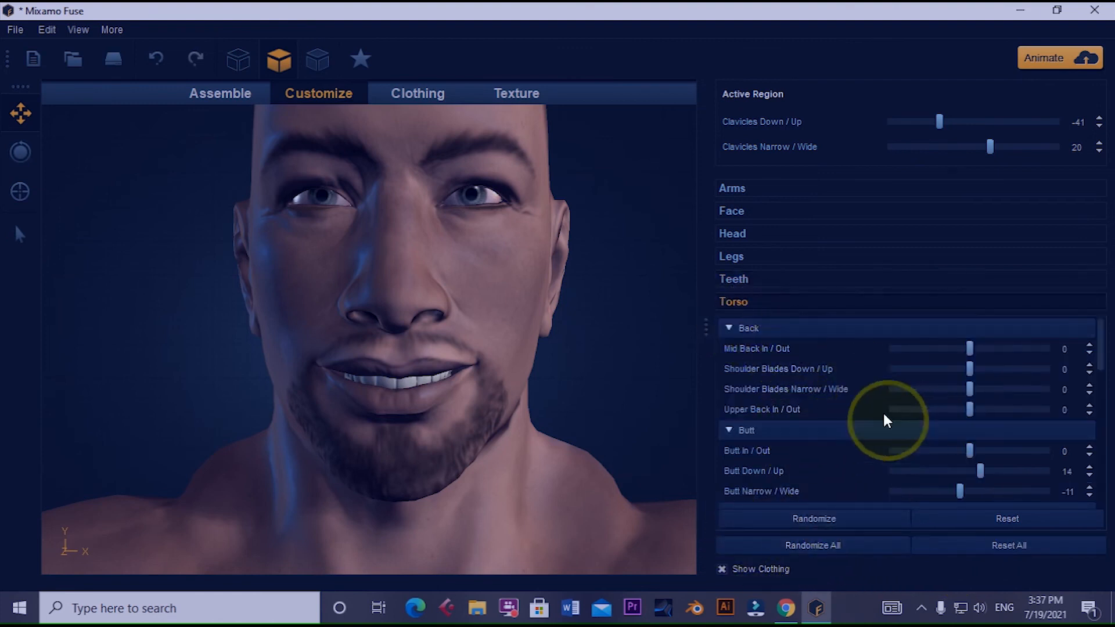
{"action": "left_click", "coordinate": [969, 350]}
{"action": "left_click_drag", "start_coordinate": [928, 368], "coordinate": [922, 404]}
{"action": "left_click_drag", "start_coordinate": [971, 375], "coordinate": [1006, 389]}
Set Butt In / Out to -100 and adjust Butt Down / Up with the whole torso in view.
{"action": "scroll", "coordinate": [524, 416], "scroll_direction": "up", "scroll_amount": 3}
{"action": "scroll", "coordinate": [523, 416], "scroll_direction": "up", "scroll_amount": 2}
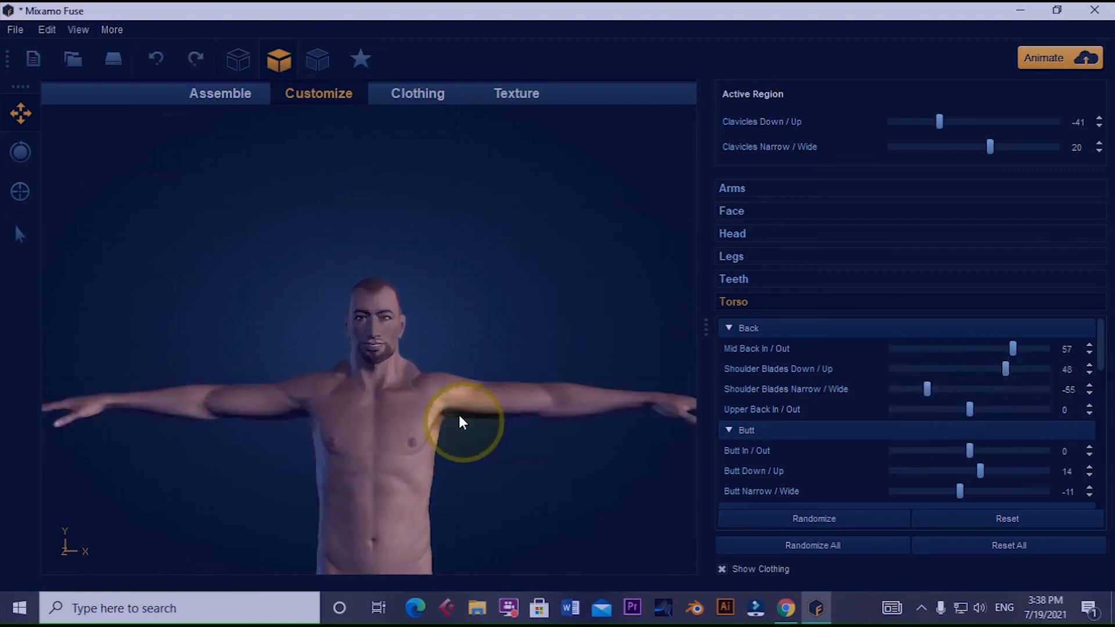
{"action": "left_click", "coordinate": [21, 116]}
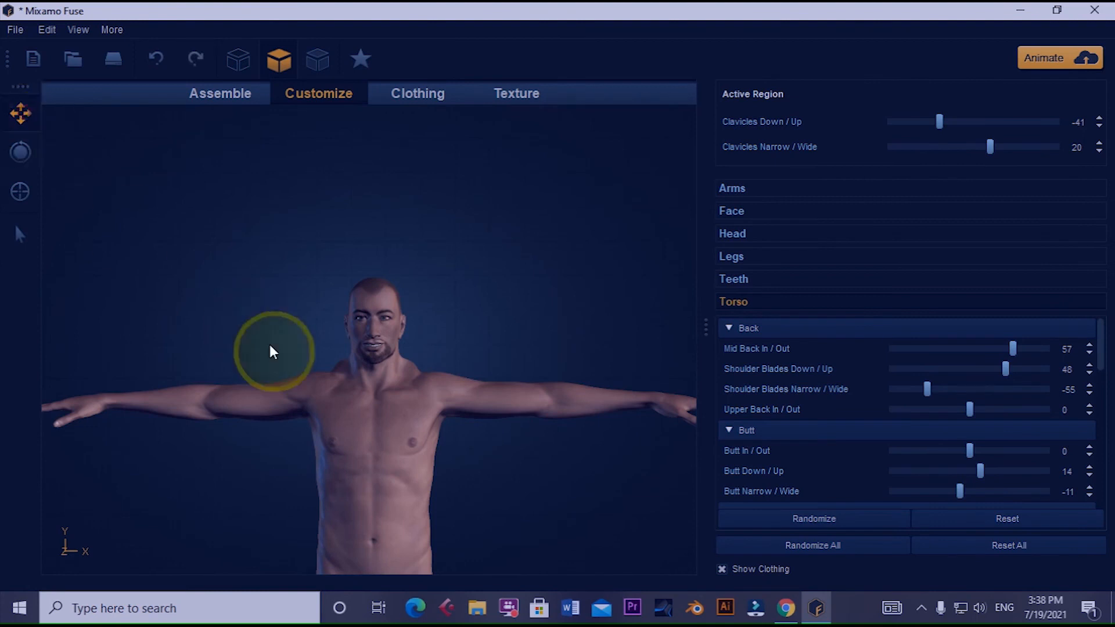
{"action": "left_click_drag", "start_coordinate": [375, 382], "coordinate": [380, 304]}
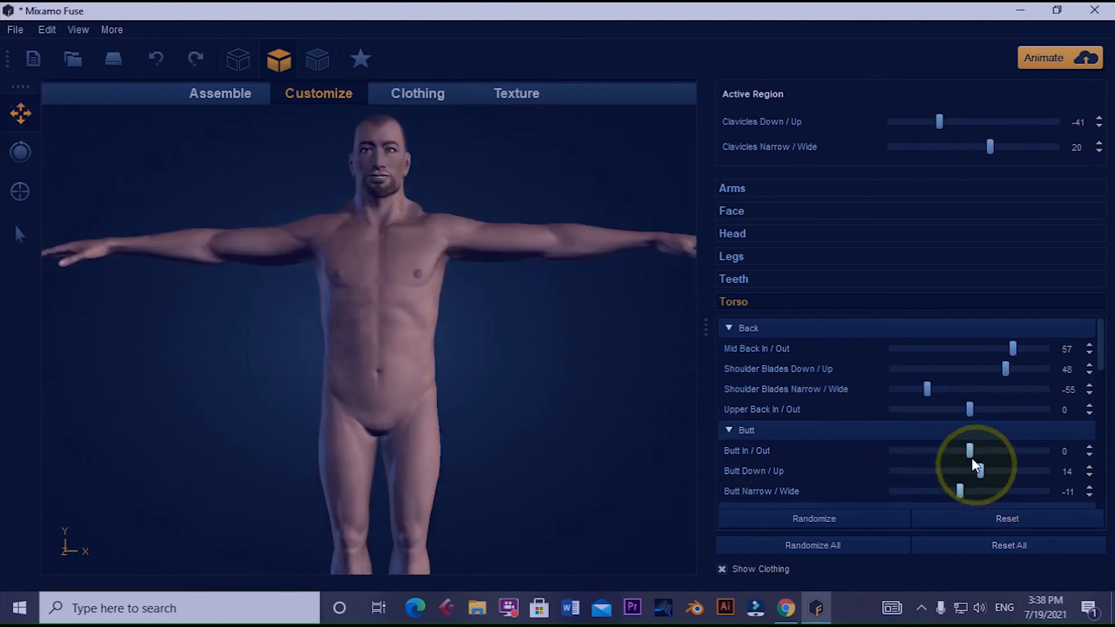
{"action": "left_click_drag", "start_coordinate": [970, 452], "coordinate": [821, 470]}
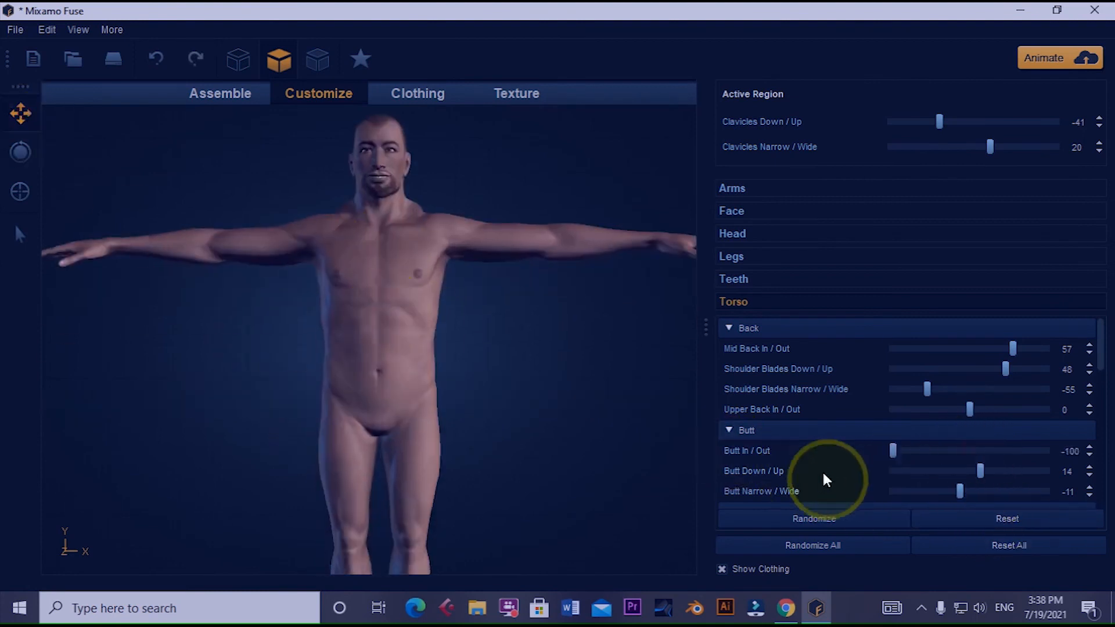
{"action": "left_click_drag", "start_coordinate": [981, 469], "coordinate": [989, 497]}
Set Midsection Down / Up to -46 and Midsection Narrow / Wide to 21 for the character's torso.
{"action": "scroll", "coordinate": [981, 482], "scroll_direction": "down", "scroll_amount": 3}
{"action": "left_click_drag", "start_coordinate": [964, 456], "coordinate": [929, 467]}
{"action": "left_click_drag", "start_coordinate": [969, 436], "coordinate": [1063, 454]}
{"action": "left_click_drag", "start_coordinate": [963, 457], "coordinate": [994, 468]}
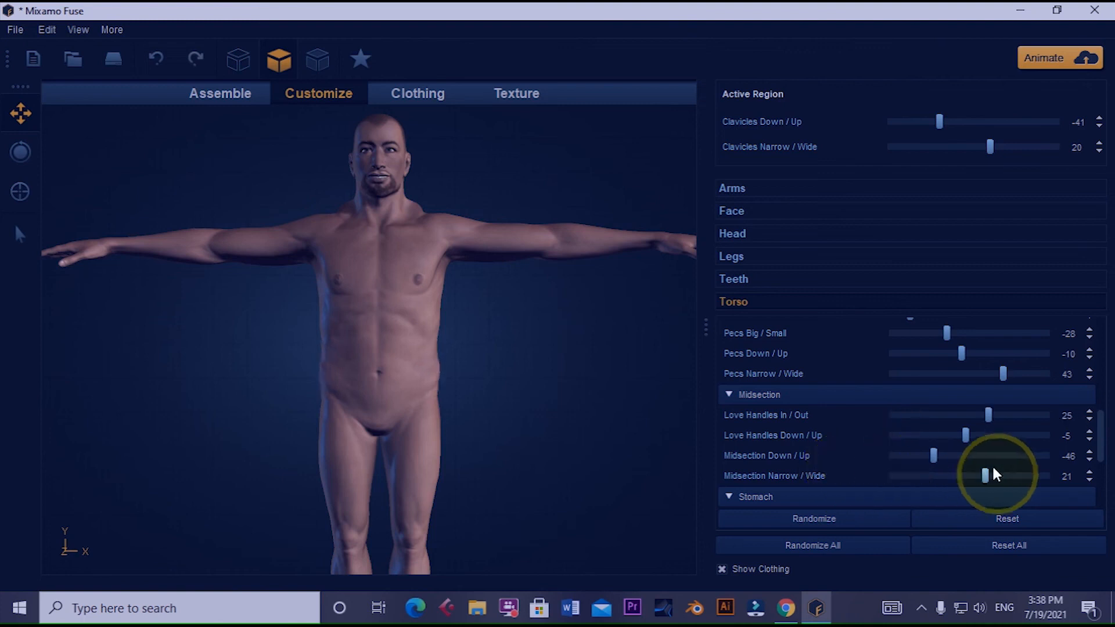
Set Torso Short / Long to -3 and Torso Upper Narrow / Wide to 100.
{"action": "scroll", "coordinate": [939, 472], "scroll_direction": "down", "scroll_amount": 3}
{"action": "left_click_drag", "start_coordinate": [971, 420], "coordinate": [970, 478]}
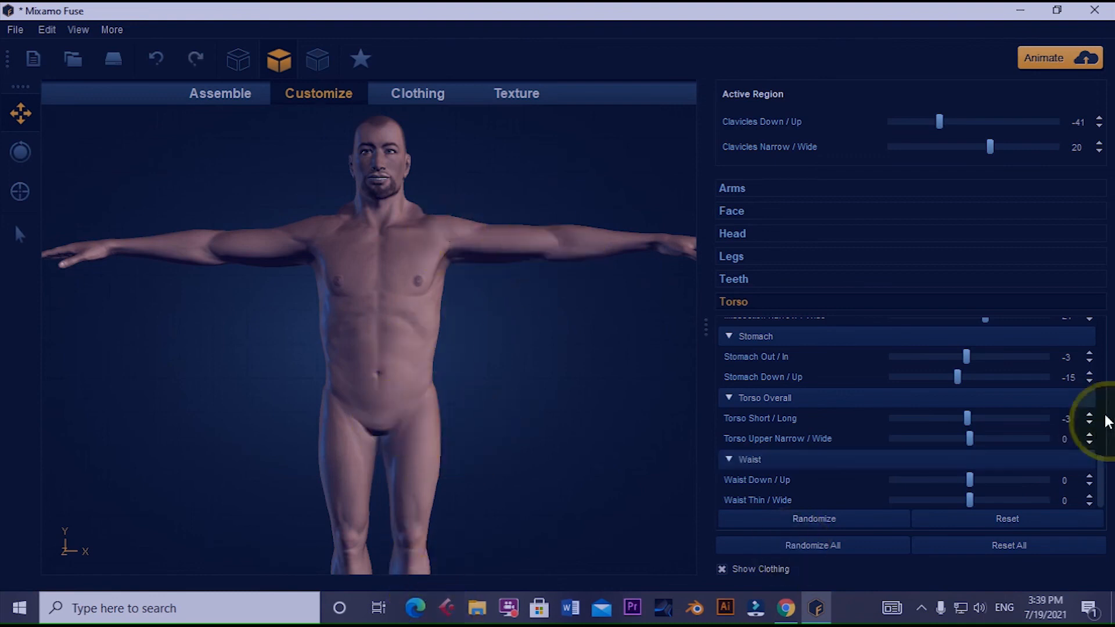
{"action": "left_click_drag", "start_coordinate": [968, 438], "coordinate": [1091, 485]}
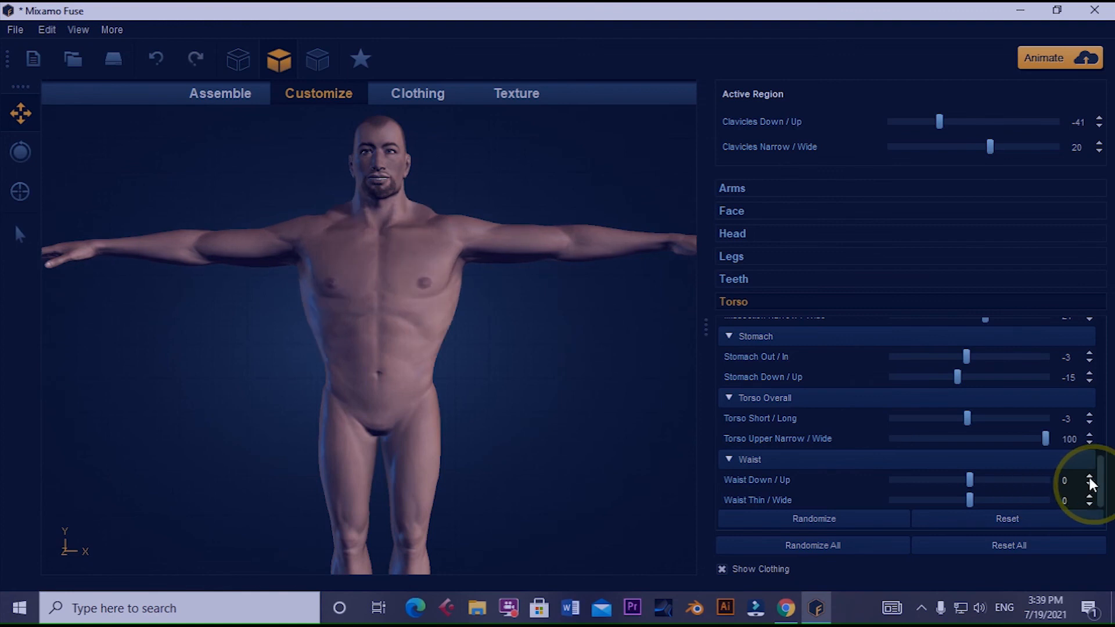
Try Waist Down / Up and Waist Thin / Wide at 100 and reset the Torso group.
{"action": "left_click_drag", "start_coordinate": [970, 481], "coordinate": [1054, 519]}
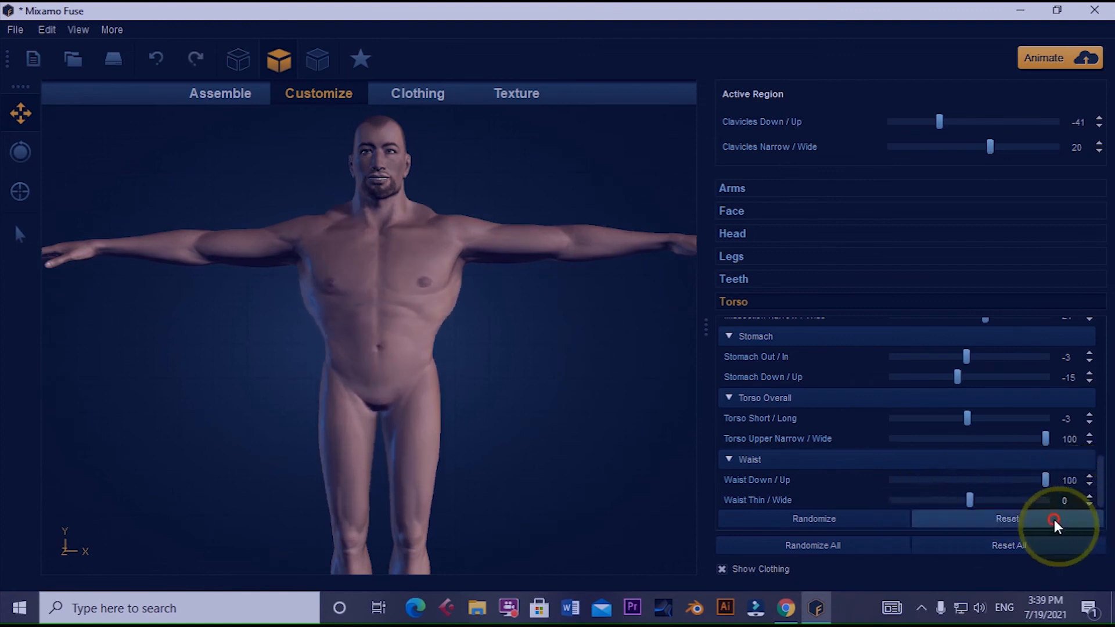
{"action": "left_click_drag", "start_coordinate": [970, 500], "coordinate": [1108, 511]}
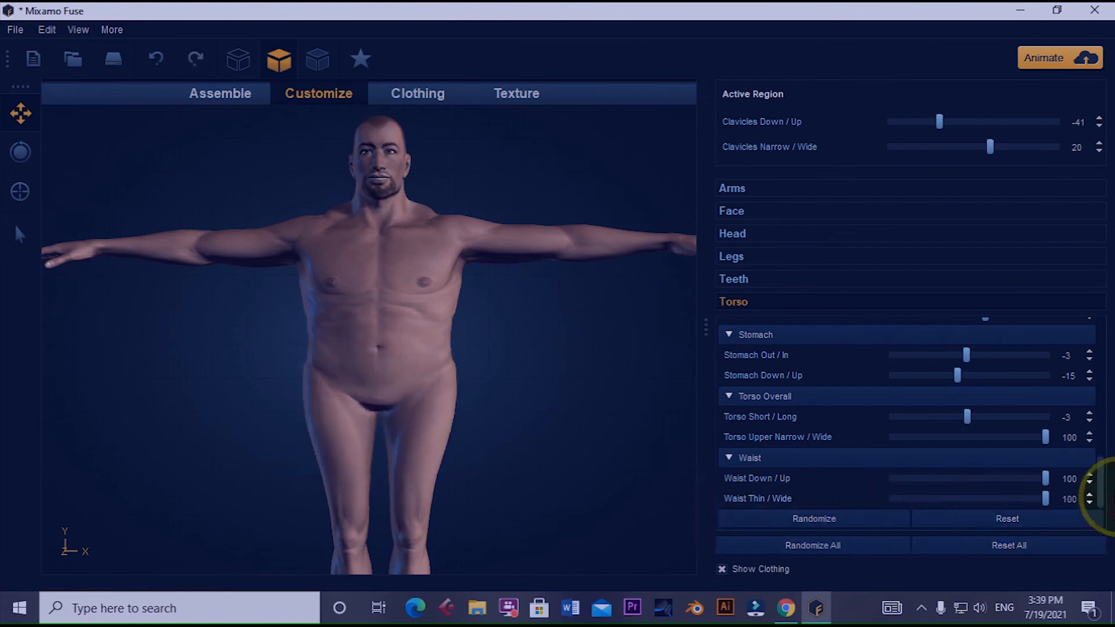
{"action": "left_click", "coordinate": [1020, 520]}
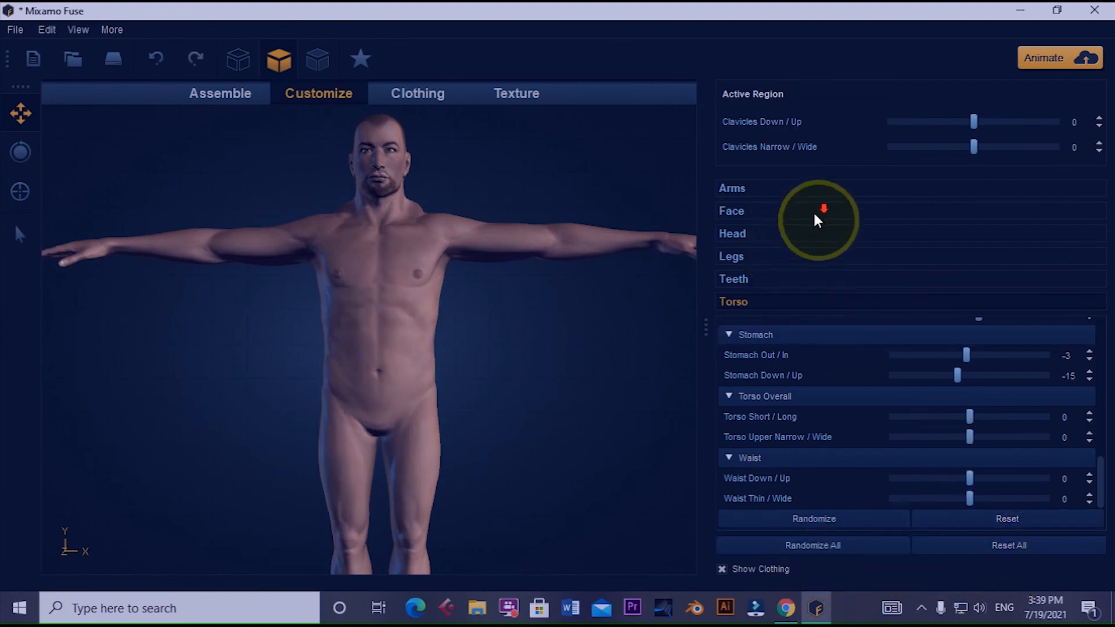
Dress the character in the Leather Jacket from the clothing tops.
{"action": "scroll", "coordinate": [415, 245], "scroll_direction": "down", "scroll_amount": 5}
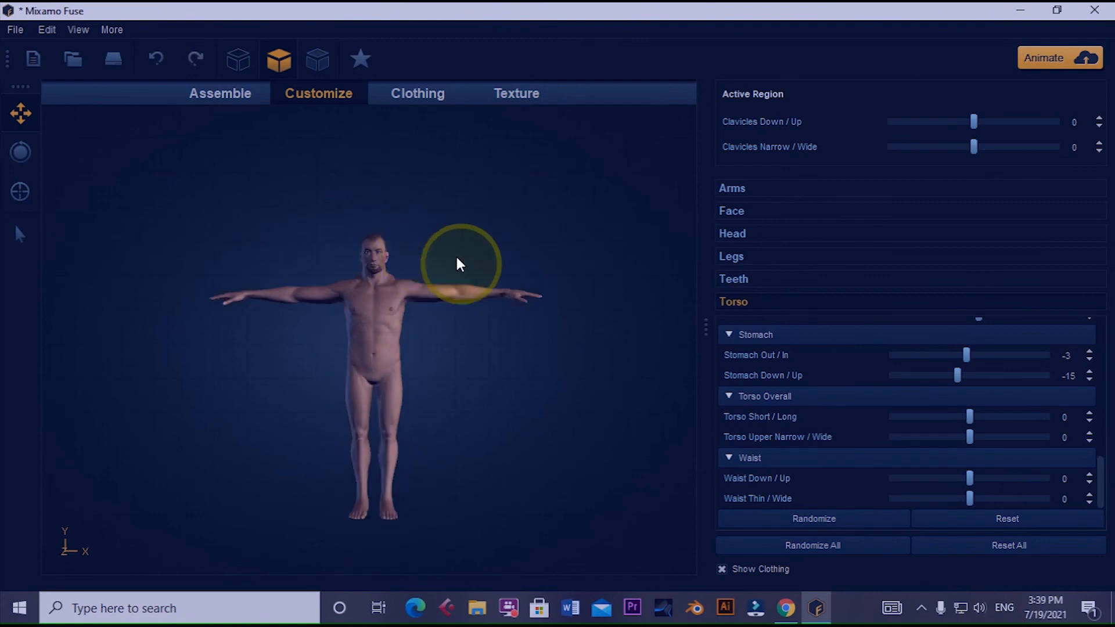
{"action": "scroll", "coordinate": [385, 263], "scroll_direction": "up", "scroll_amount": 6}
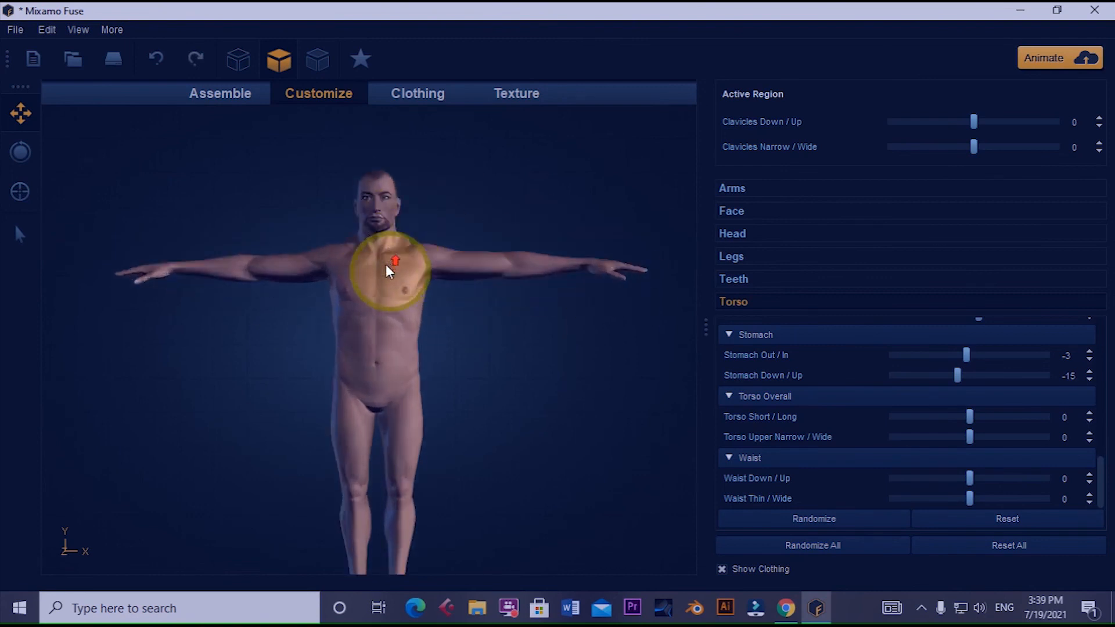
{"action": "scroll", "coordinate": [386, 253], "scroll_direction": "down", "scroll_amount": 3}
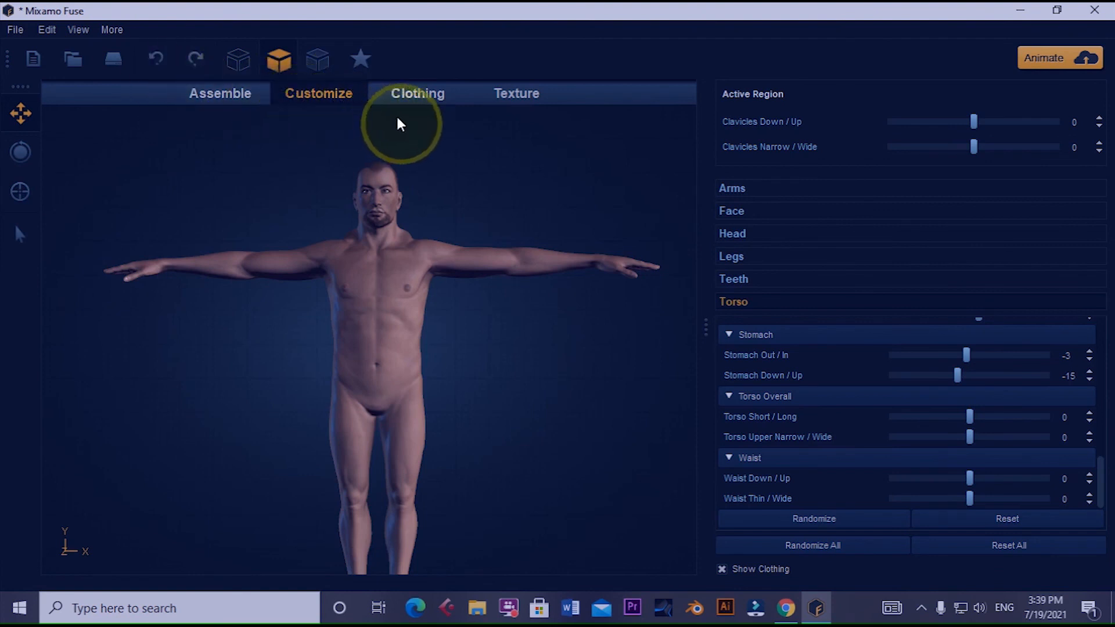
{"action": "left_click", "coordinate": [419, 96]}
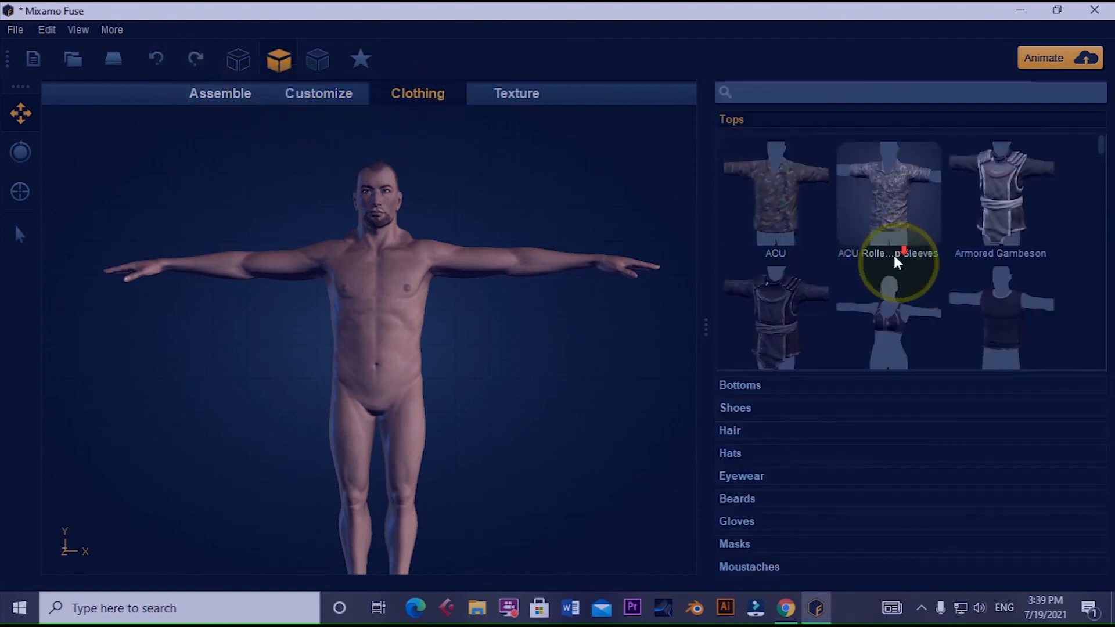
{"action": "scroll", "coordinate": [894, 256], "scroll_direction": "down", "scroll_amount": 3}
{"action": "scroll", "coordinate": [894, 292], "scroll_direction": "up", "scroll_amount": 3}
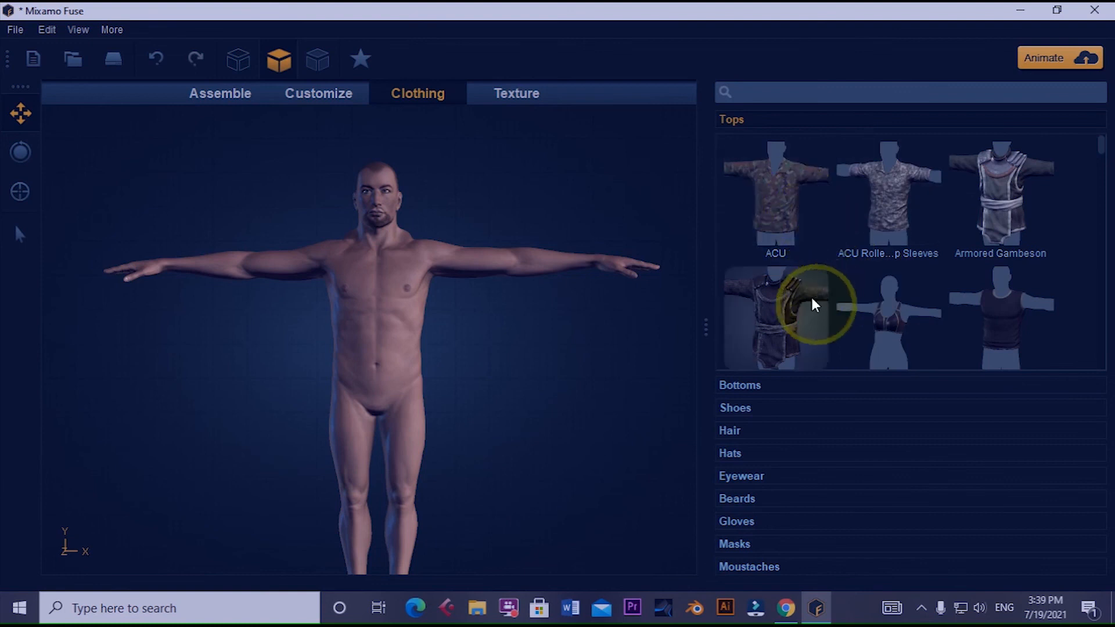
{"action": "scroll", "coordinate": [907, 344], "scroll_direction": "down", "scroll_amount": 2}
{"action": "scroll", "coordinate": [908, 345], "scroll_direction": "down", "scroll_amount": 9}
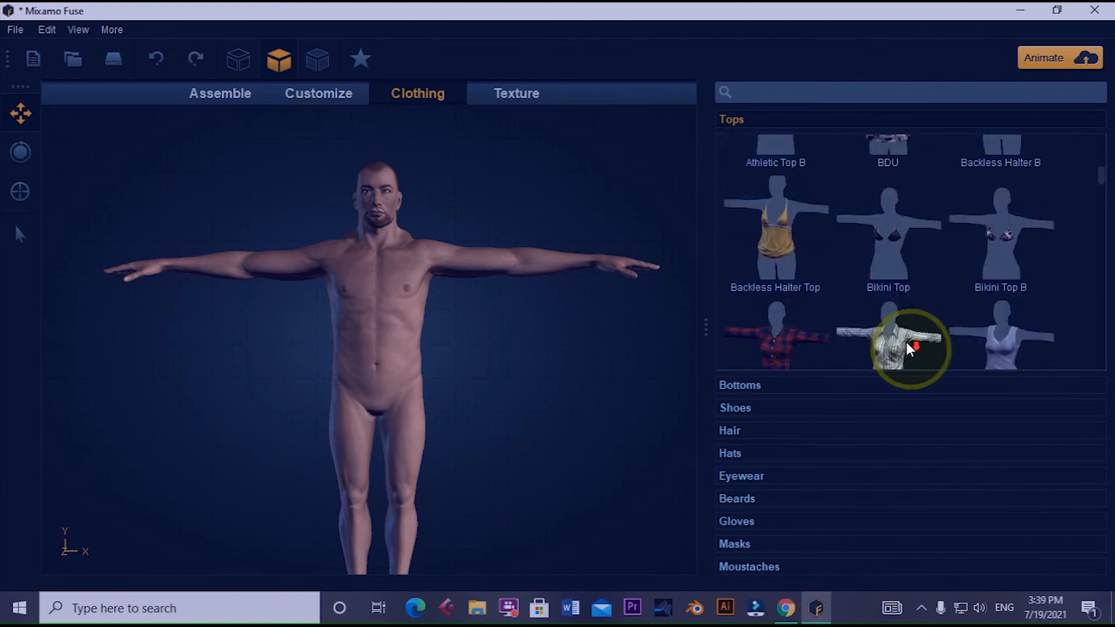
{"action": "scroll", "coordinate": [909, 347], "scroll_direction": "down", "scroll_amount": 2}
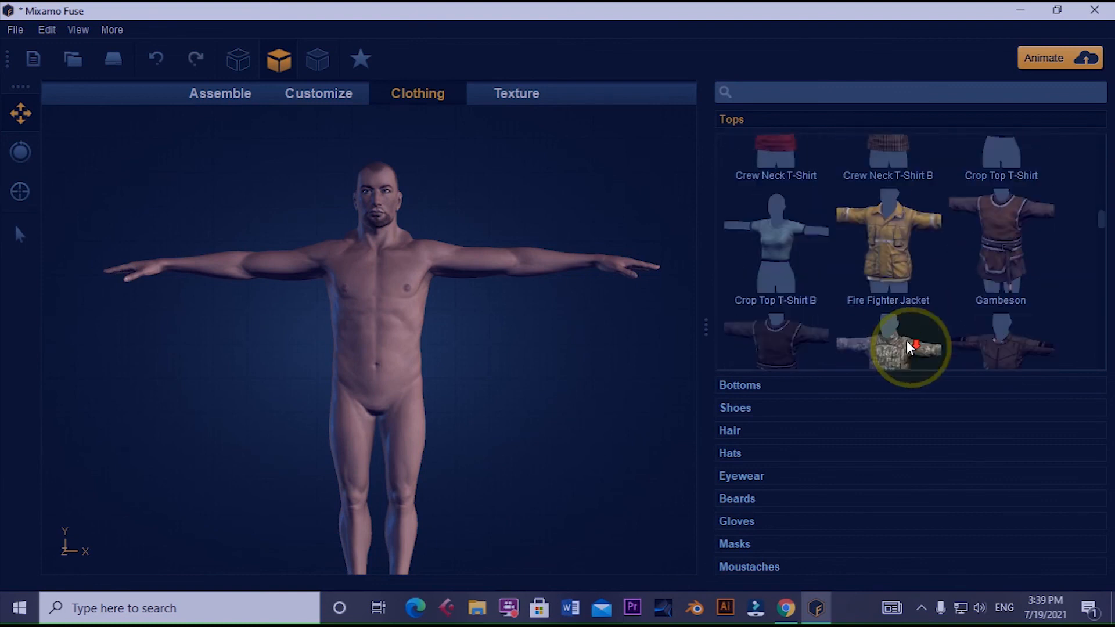
{"action": "scroll", "coordinate": [918, 294], "scroll_direction": "down", "scroll_amount": 2}
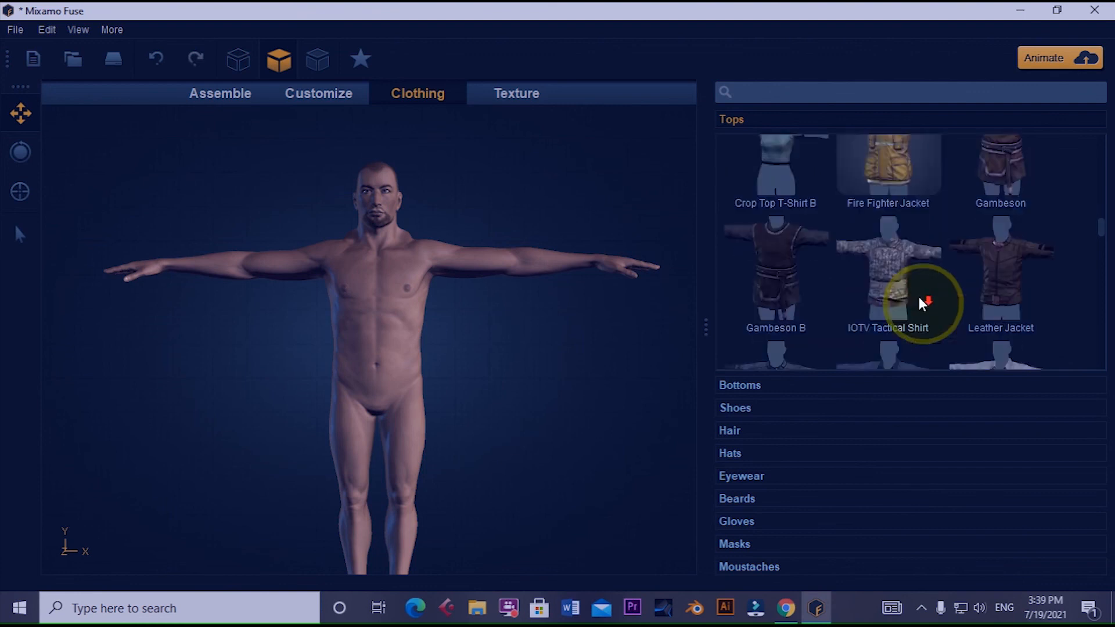
{"action": "scroll", "coordinate": [919, 278], "scroll_direction": "down", "scroll_amount": 1}
{"action": "left_click", "coordinate": [983, 235]}
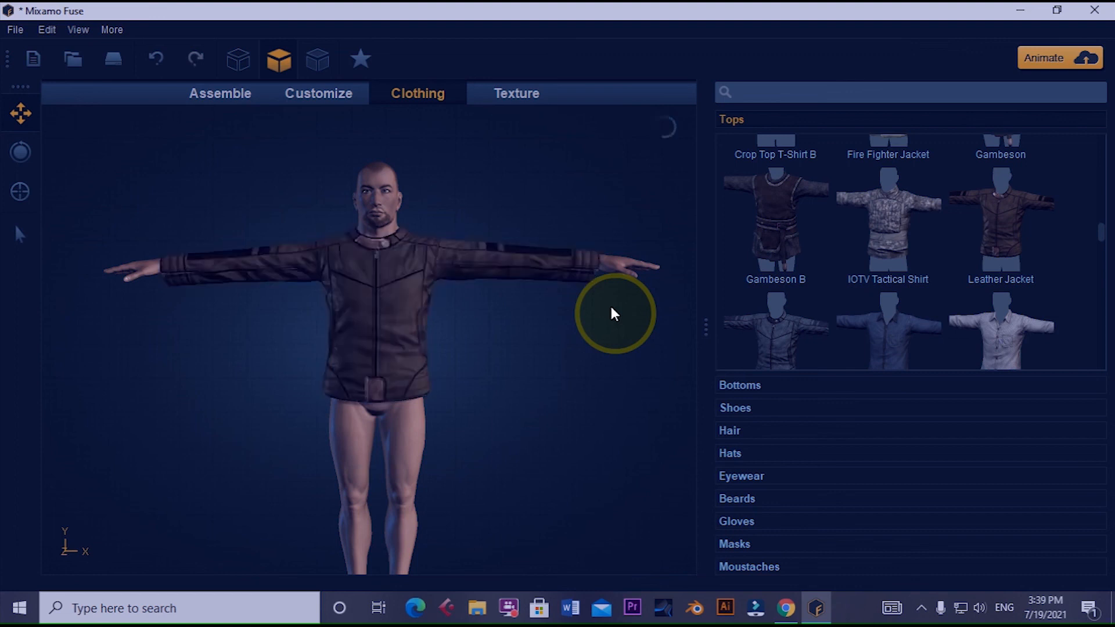
Browse the remaining tops in the clothing library for alternatives to the jacket.
{"action": "scroll", "coordinate": [947, 349], "scroll_direction": "down", "scroll_amount": 4}
{"action": "scroll", "coordinate": [944, 328], "scroll_direction": "down", "scroll_amount": 6}
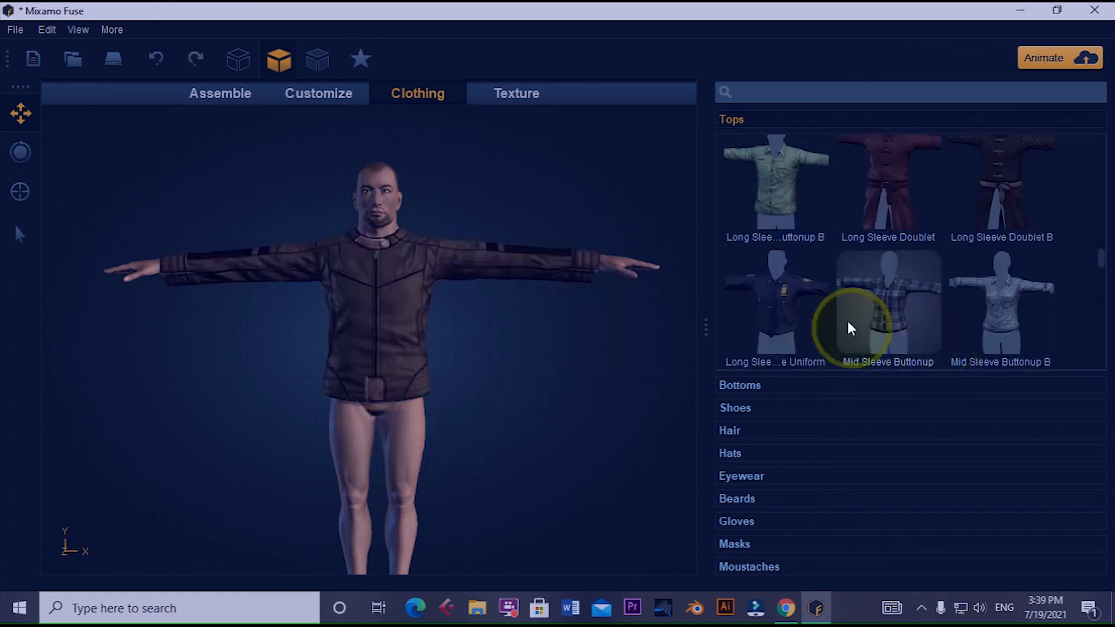
{"action": "scroll", "coordinate": [908, 314], "scroll_direction": "down", "scroll_amount": 10}
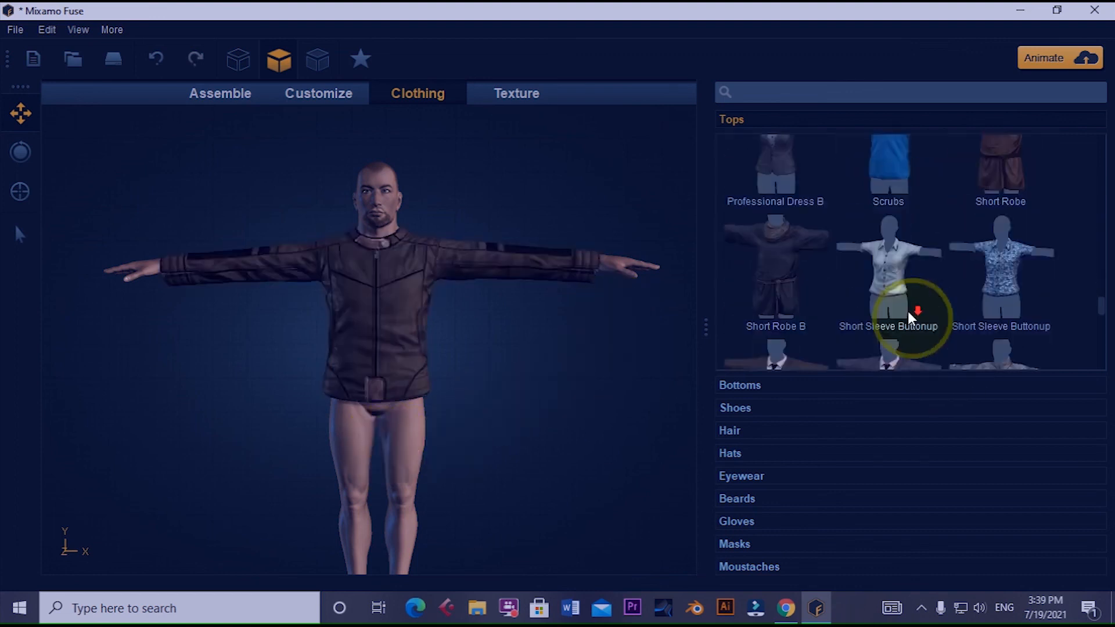
{"action": "scroll", "coordinate": [908, 314], "scroll_direction": "down", "scroll_amount": 1}
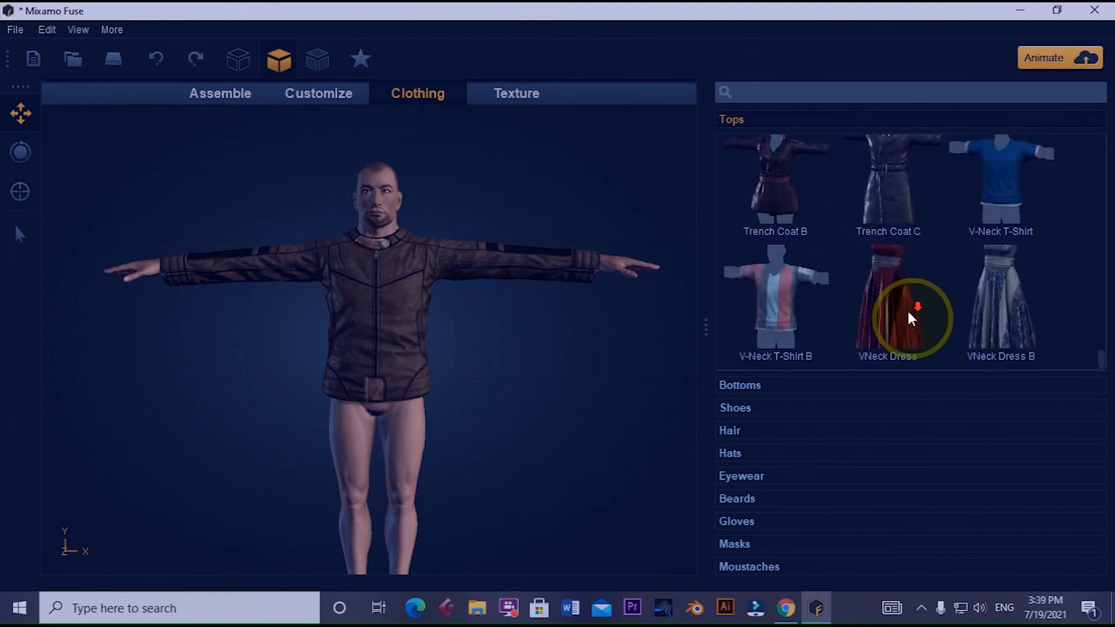
{"action": "scroll", "coordinate": [848, 326], "scroll_direction": "up", "scroll_amount": 3}
{"action": "scroll", "coordinate": [845, 323], "scroll_direction": "up", "scroll_amount": 6}
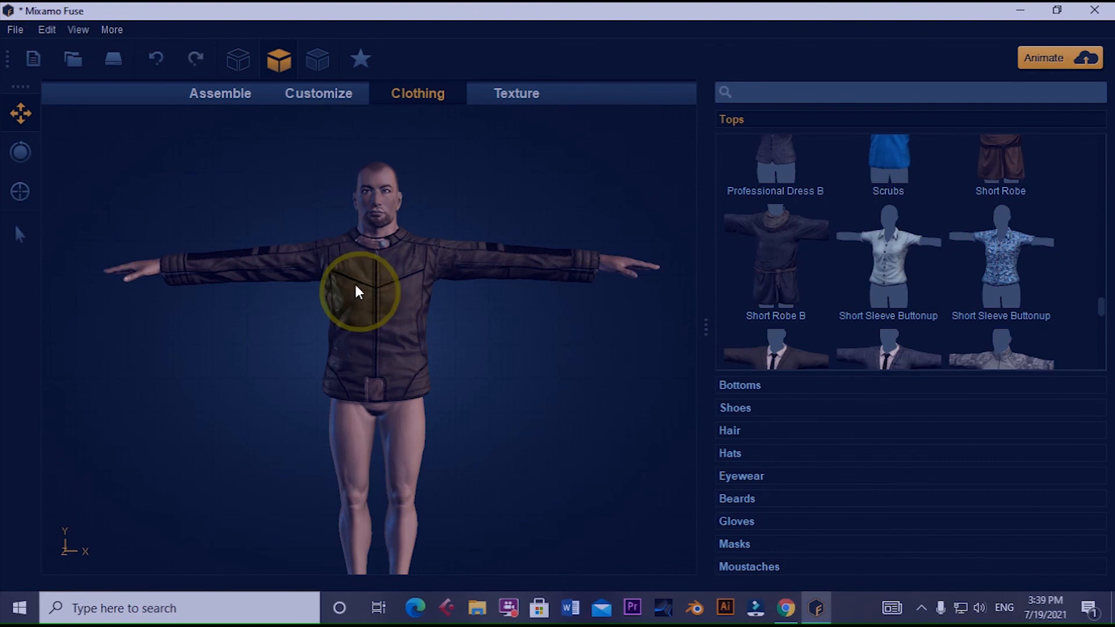
Dress the character in the plain Jeans from the clothing bottoms.
{"action": "left_click", "coordinate": [749, 385]}
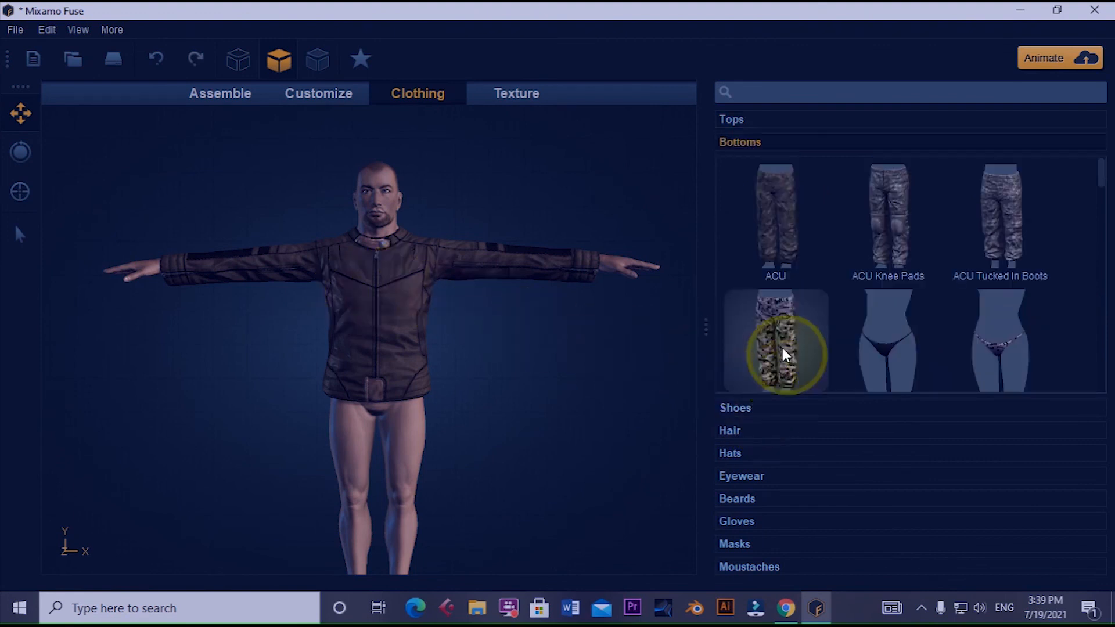
{"action": "scroll", "coordinate": [782, 347], "scroll_direction": "down", "scroll_amount": 2}
{"action": "scroll", "coordinate": [1022, 290], "scroll_direction": "down", "scroll_amount": 3}
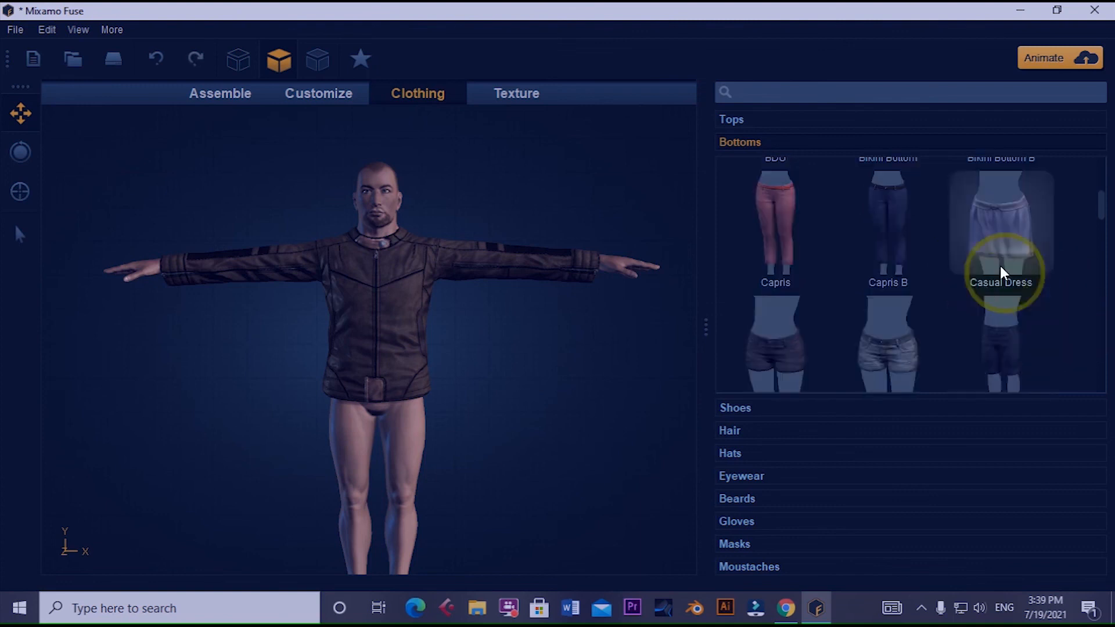
{"action": "scroll", "coordinate": [929, 290], "scroll_direction": "down", "scroll_amount": 2}
{"action": "scroll", "coordinate": [952, 290], "scroll_direction": "down", "scroll_amount": 3}
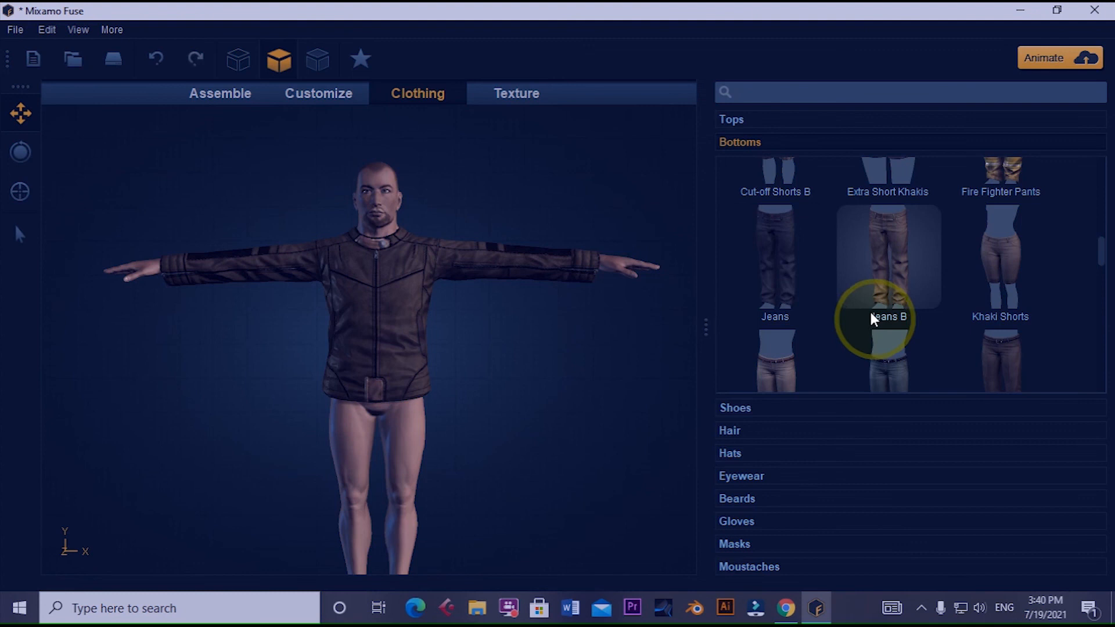
{"action": "left_click", "coordinate": [790, 262]}
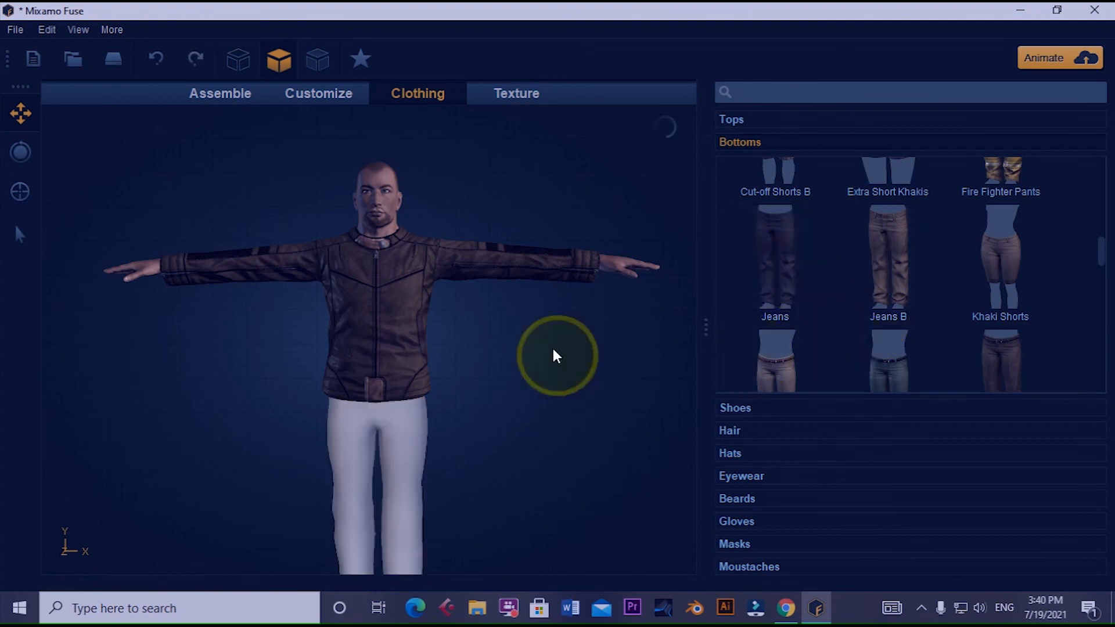
{"action": "scroll", "coordinate": [588, 347], "scroll_direction": "down", "scroll_amount": 3}
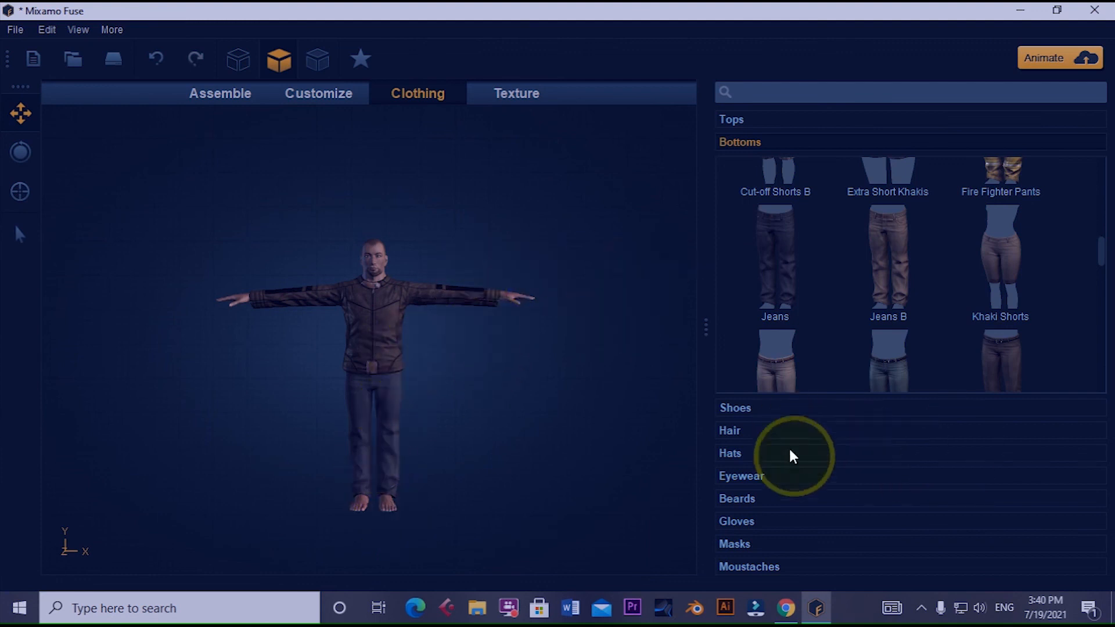
Put the Dress Shoes from the shoe library on the character.
{"action": "left_click", "coordinate": [736, 408]}
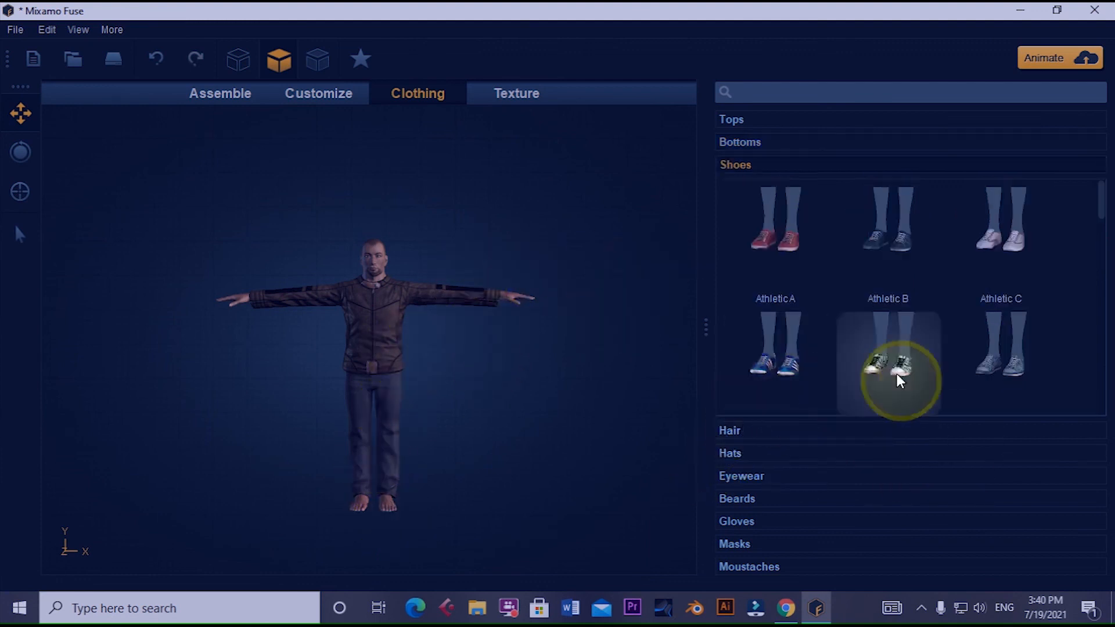
{"action": "scroll", "coordinate": [897, 374], "scroll_direction": "down", "scroll_amount": 3}
{"action": "left_click", "coordinate": [896, 375]}
{"action": "scroll", "coordinate": [899, 376], "scroll_direction": "down", "scroll_amount": 2}
{"action": "left_click", "coordinate": [903, 377]}
{"action": "left_click", "coordinate": [907, 272]}
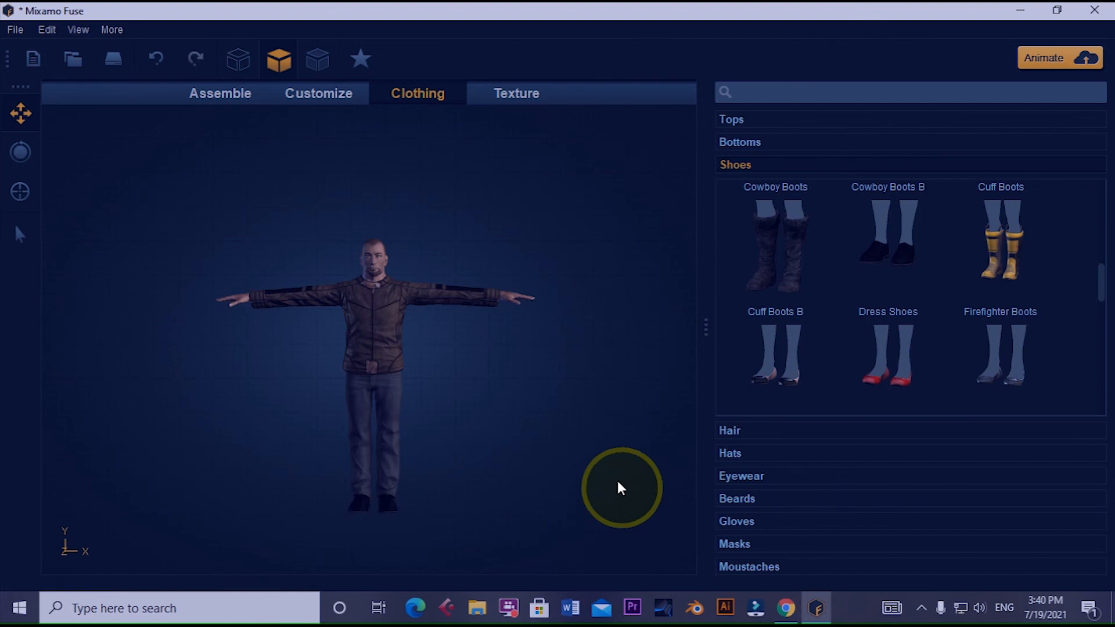
Give the character the Short Hair style from the hair library.
{"action": "left_click", "coordinate": [733, 432]}
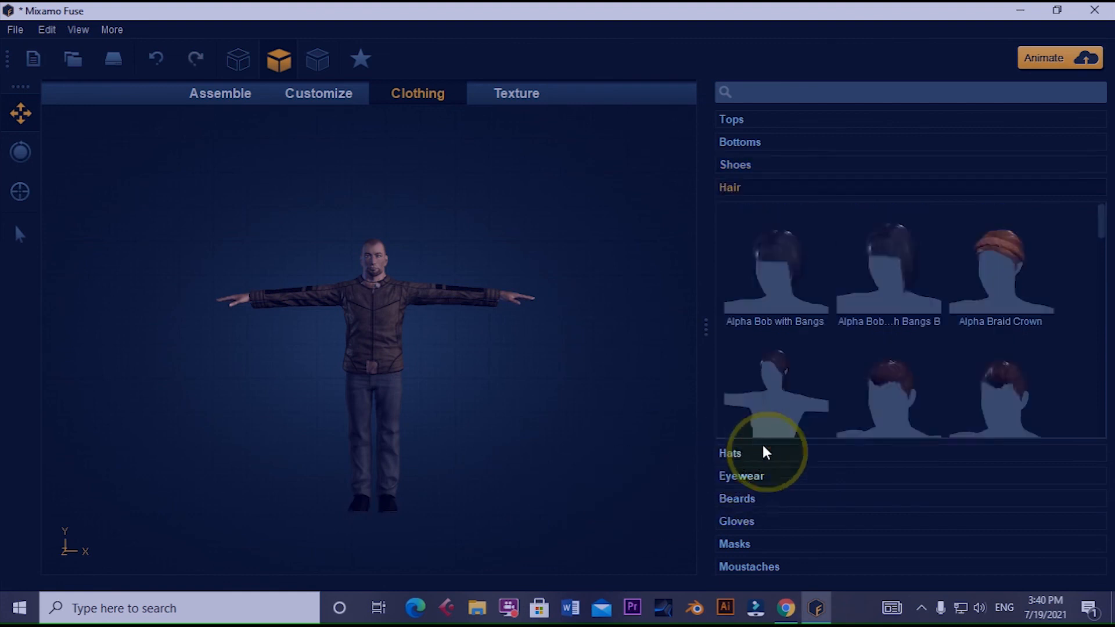
{"action": "scroll", "coordinate": [944, 319], "scroll_direction": "down", "scroll_amount": 3}
{"action": "scroll", "coordinate": [954, 343], "scroll_direction": "down", "scroll_amount": 10}
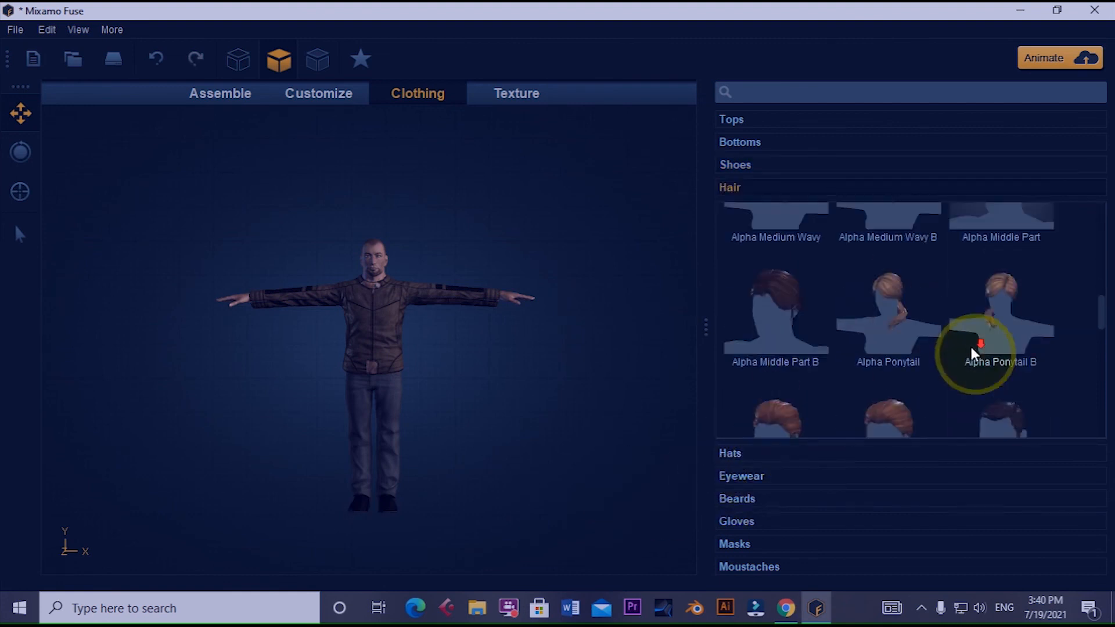
{"action": "scroll", "coordinate": [987, 357], "scroll_direction": "down", "scroll_amount": 3}
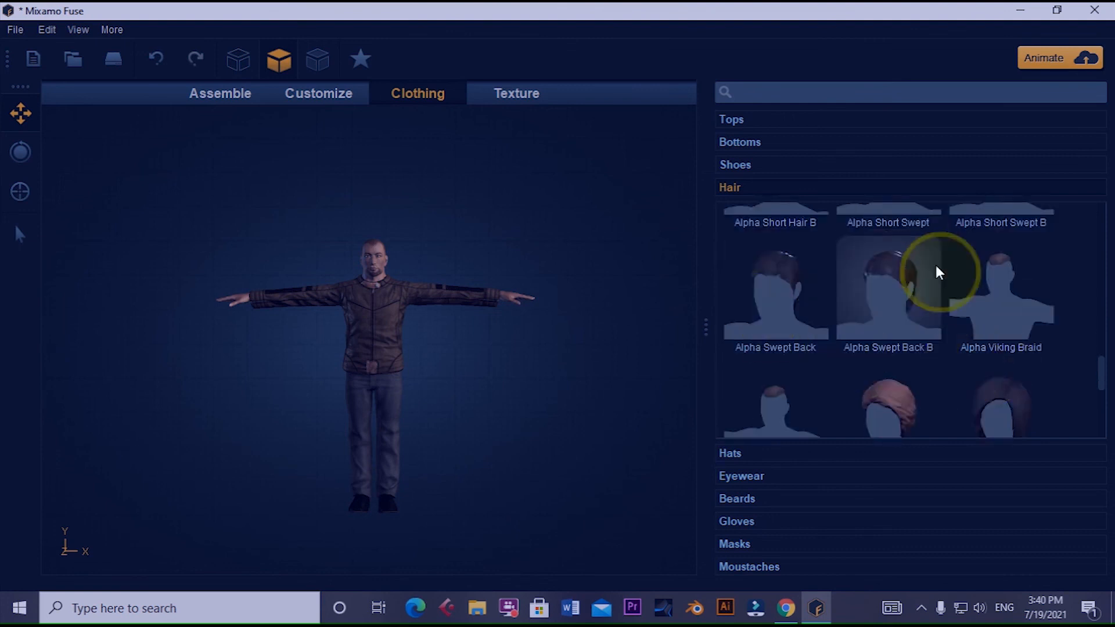
{"action": "scroll", "coordinate": [987, 314], "scroll_direction": "down", "scroll_amount": 3}
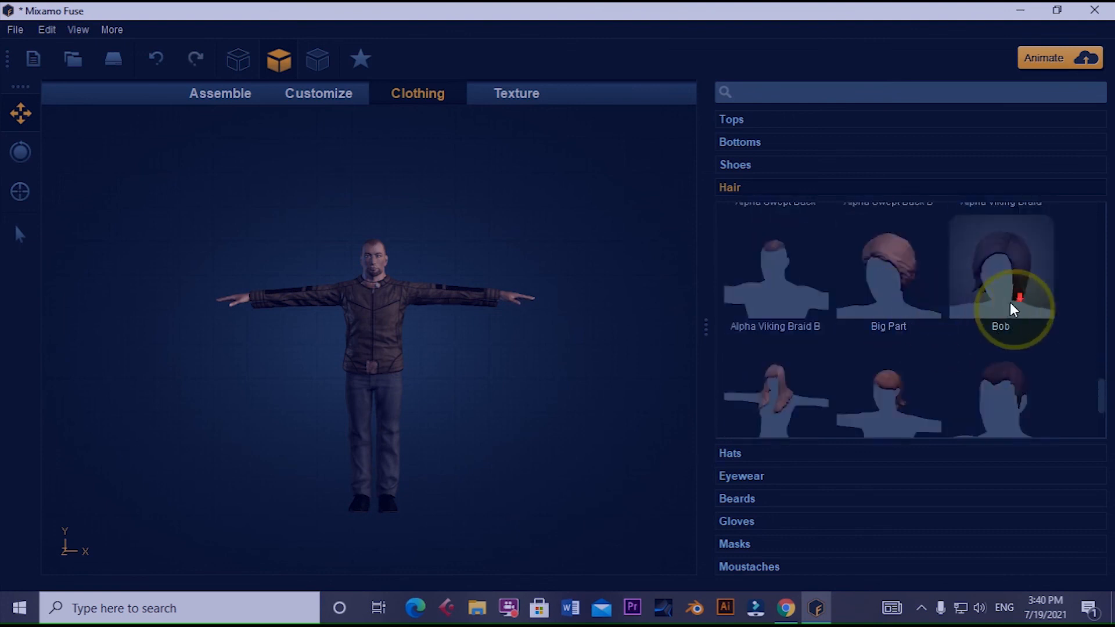
{"action": "scroll", "coordinate": [1010, 302], "scroll_direction": "down", "scroll_amount": 2}
{"action": "scroll", "coordinate": [1024, 287], "scroll_direction": "down", "scroll_amount": 1}
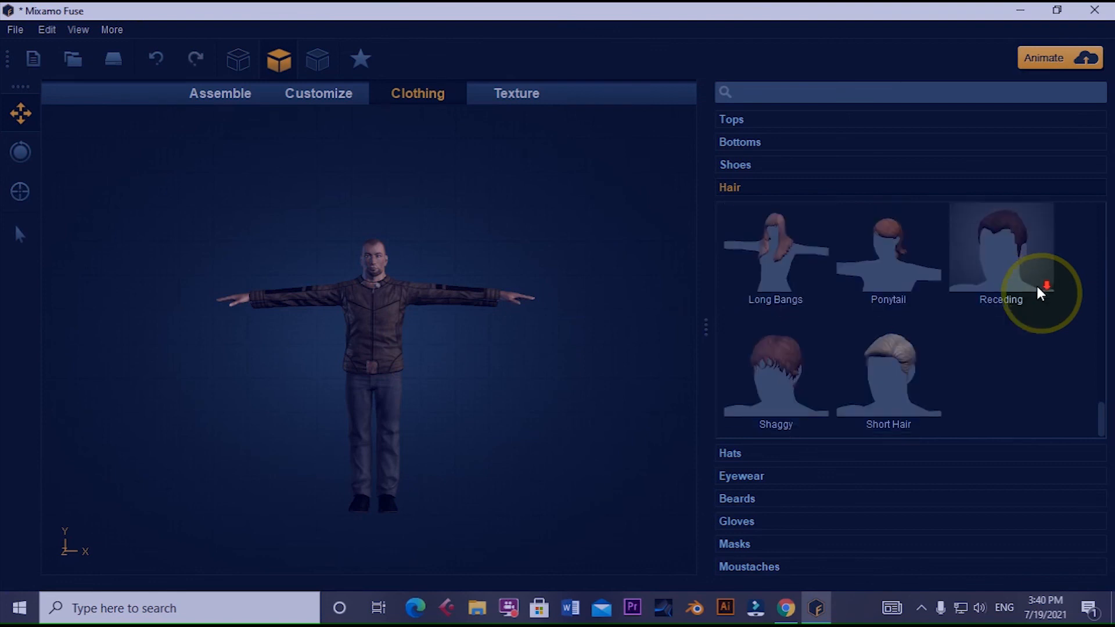
{"action": "left_click", "coordinate": [885, 358]}
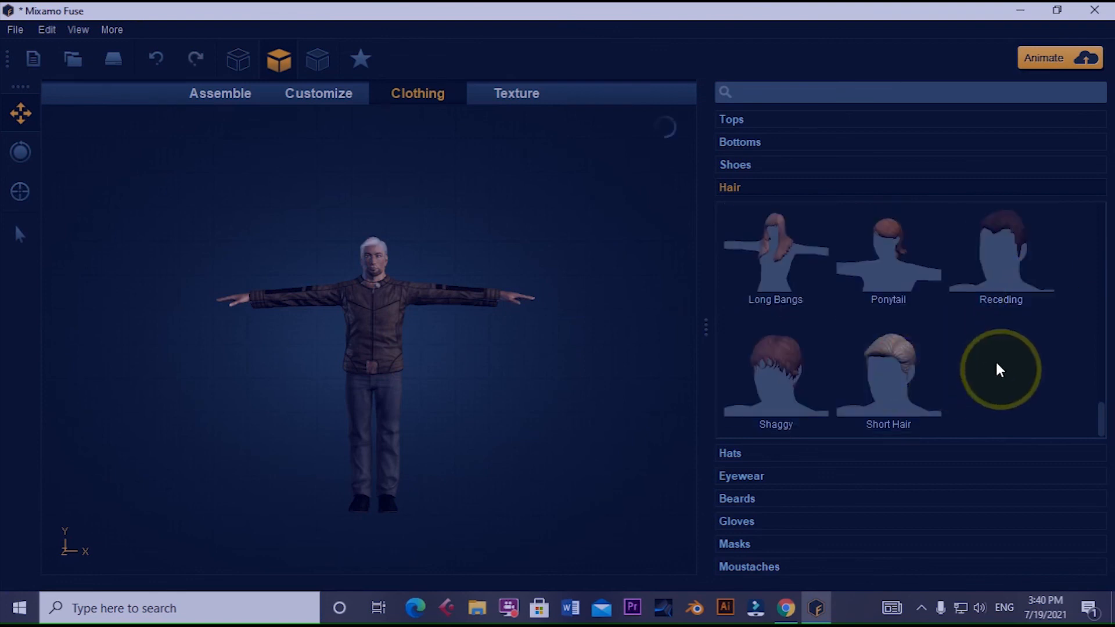
{"action": "scroll", "coordinate": [395, 294], "scroll_direction": "up", "scroll_amount": 5}
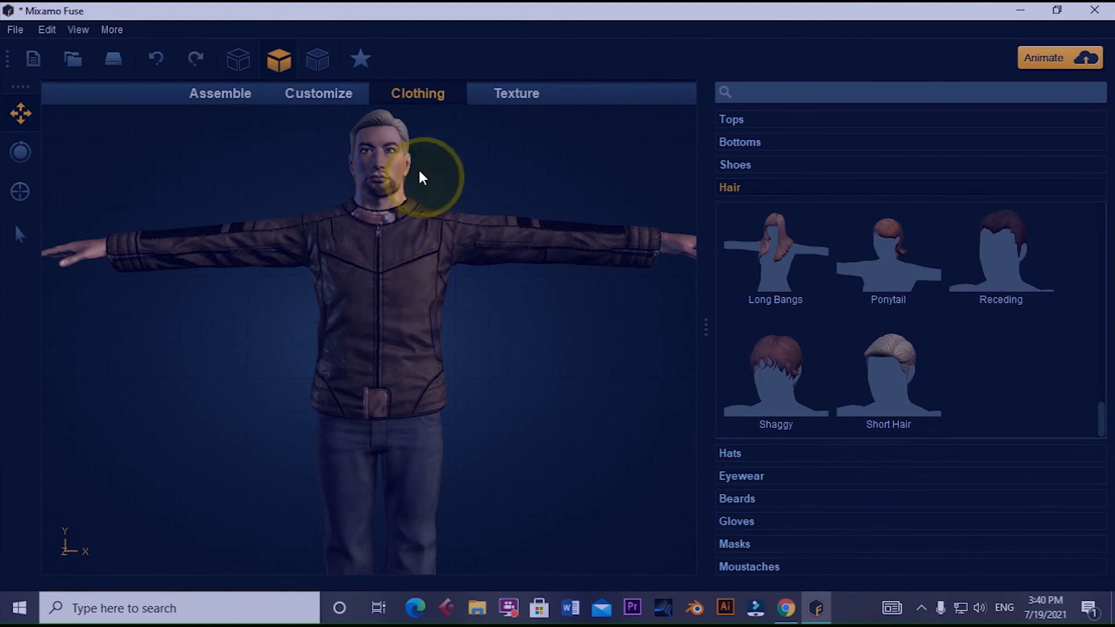
{"action": "left_click", "coordinate": [380, 119]}
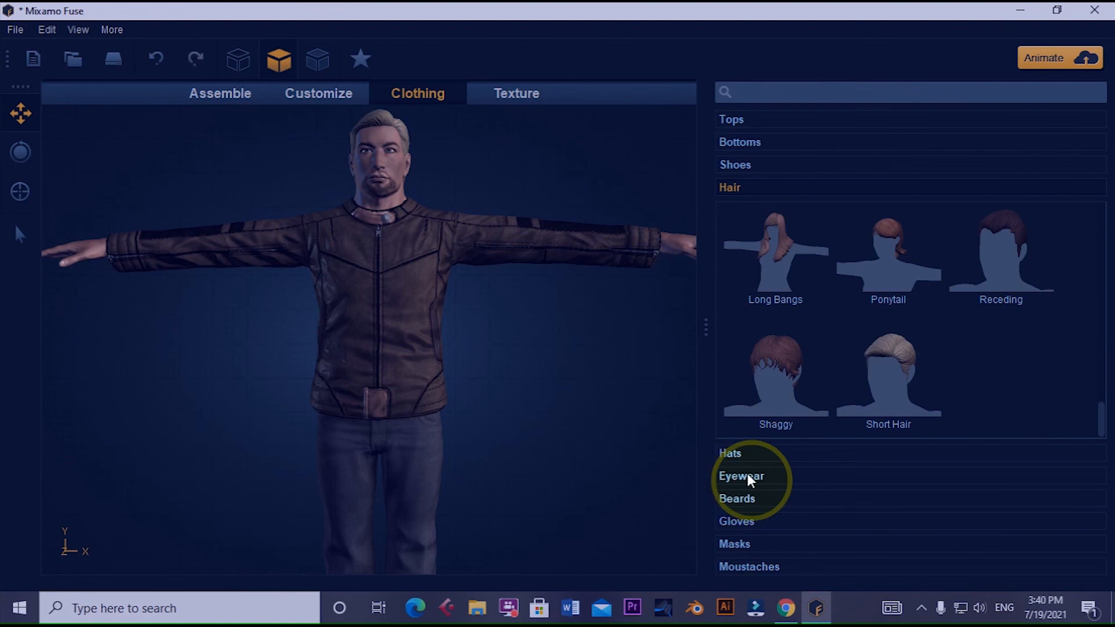
Browse the available hats and put dark sunglasses from the eyewear library on the character.
{"action": "left_click", "coordinate": [738, 455]}
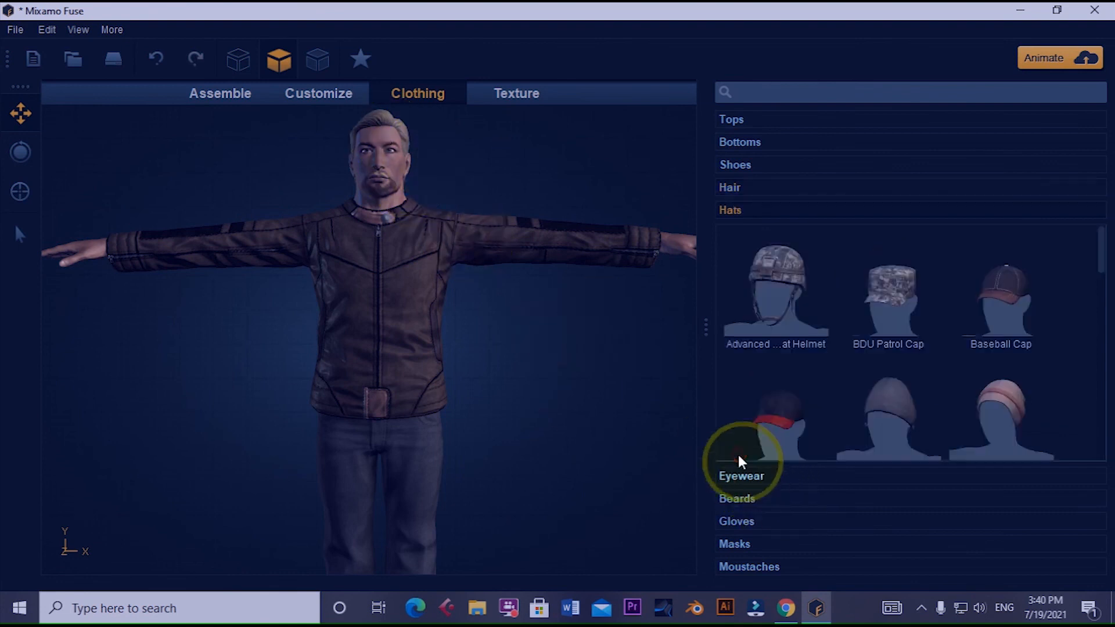
{"action": "scroll", "coordinate": [847, 344], "scroll_direction": "down", "scroll_amount": 5}
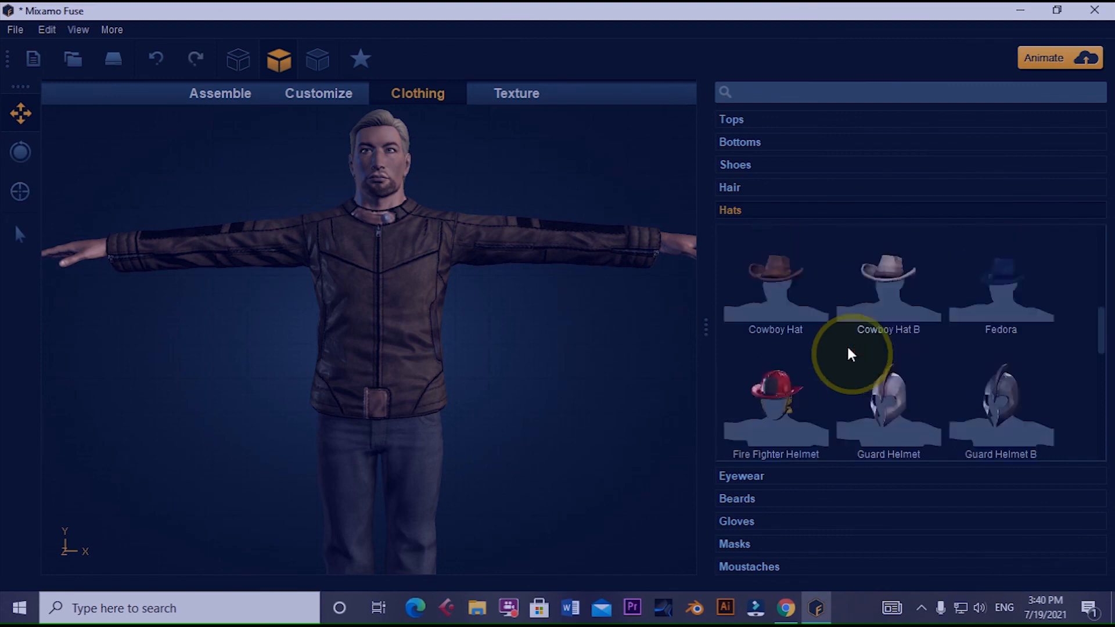
{"action": "scroll", "coordinate": [847, 344], "scroll_direction": "down", "scroll_amount": 2}
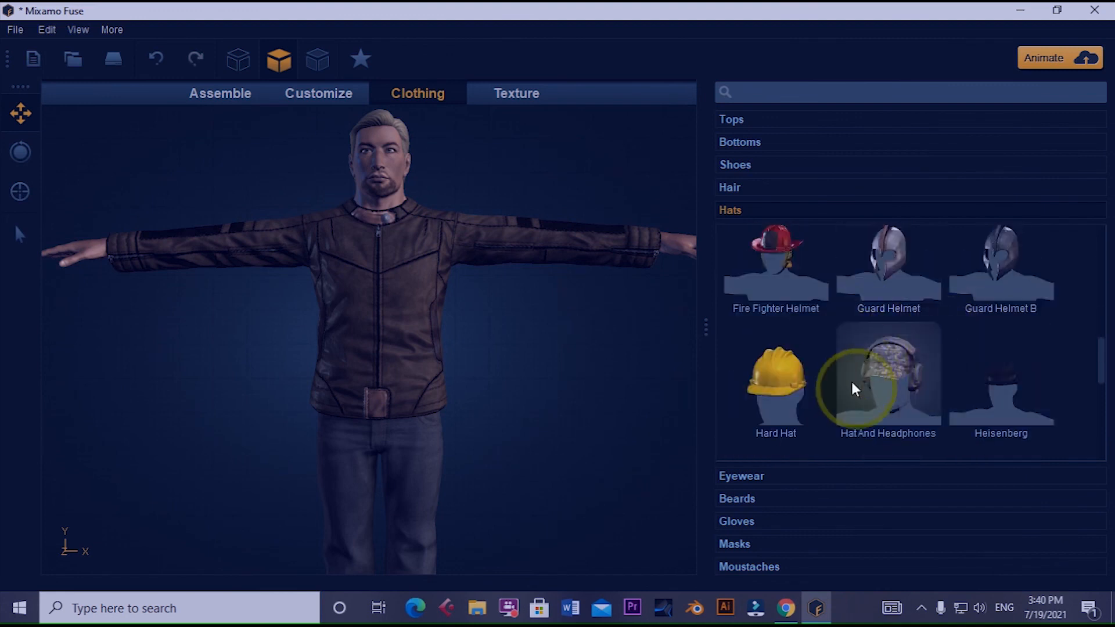
{"action": "left_click", "coordinate": [754, 475]}
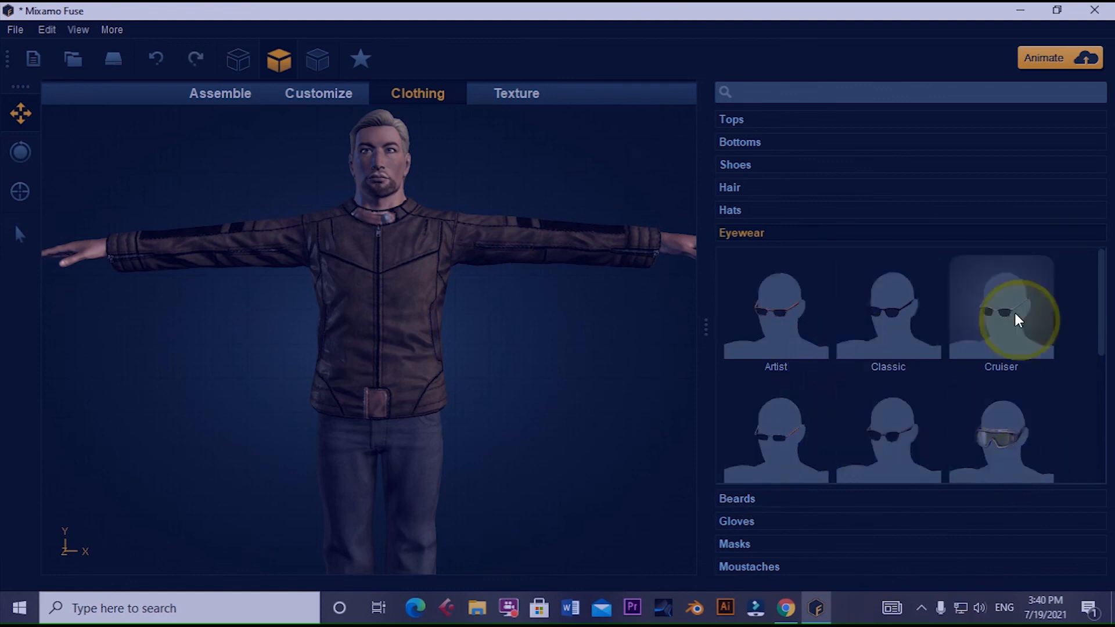
{"action": "left_click", "coordinate": [1013, 398]}
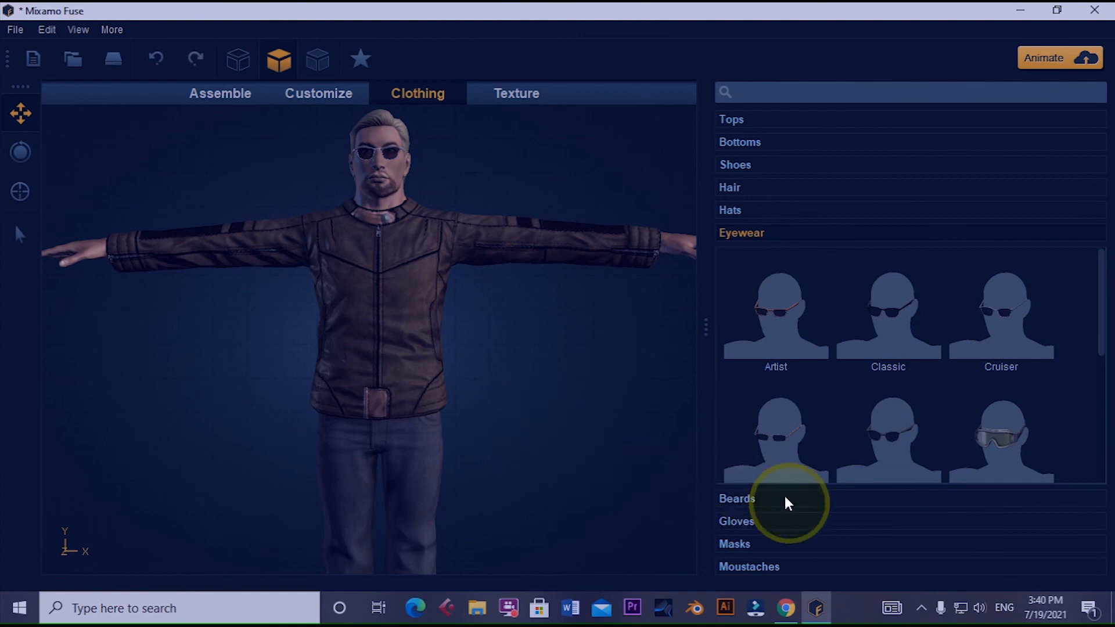
Add the Alpha Mutton Chops beard to the character's face.
{"action": "left_click", "coordinate": [743, 498]}
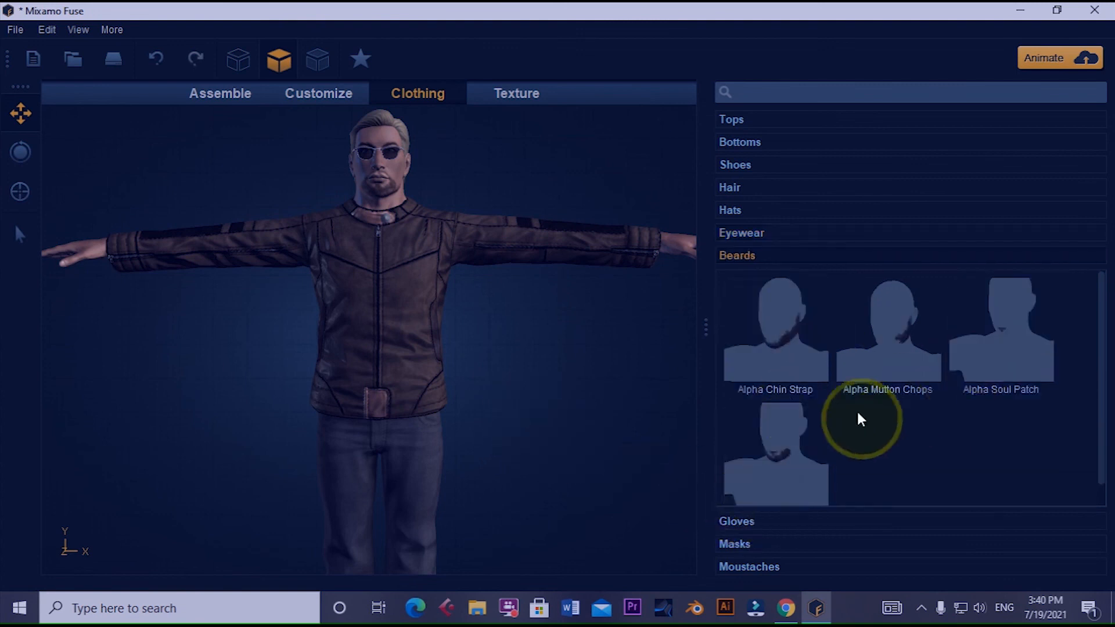
{"action": "left_click", "coordinate": [900, 342]}
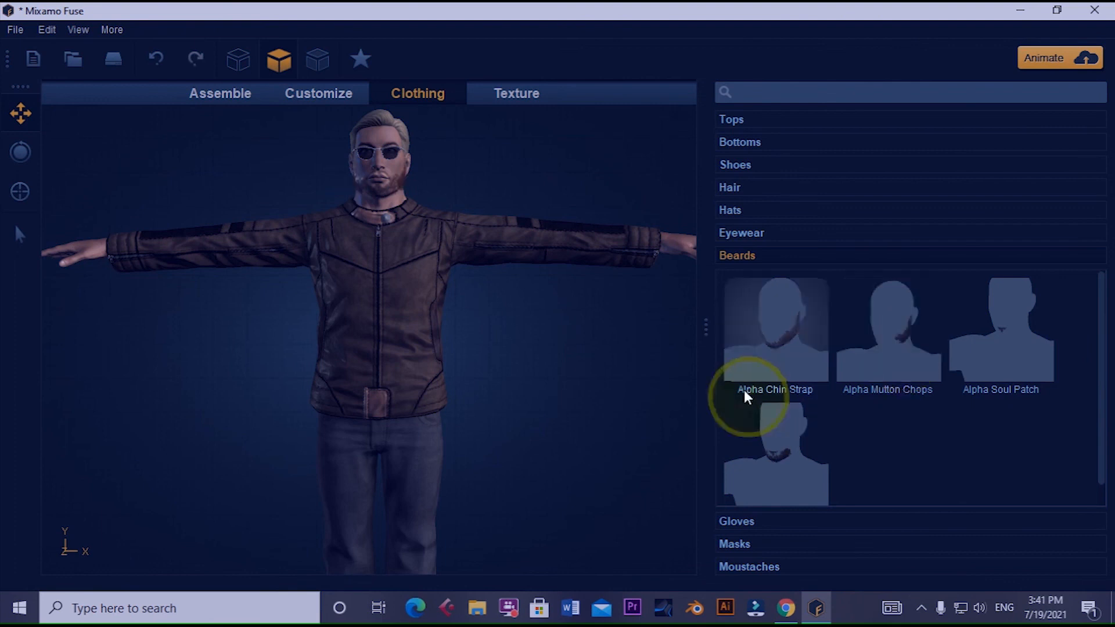
{"action": "scroll", "coordinate": [380, 191], "scroll_direction": "up", "scroll_amount": 3}
{"action": "scroll", "coordinate": [382, 196], "scroll_direction": "down", "scroll_amount": 5}
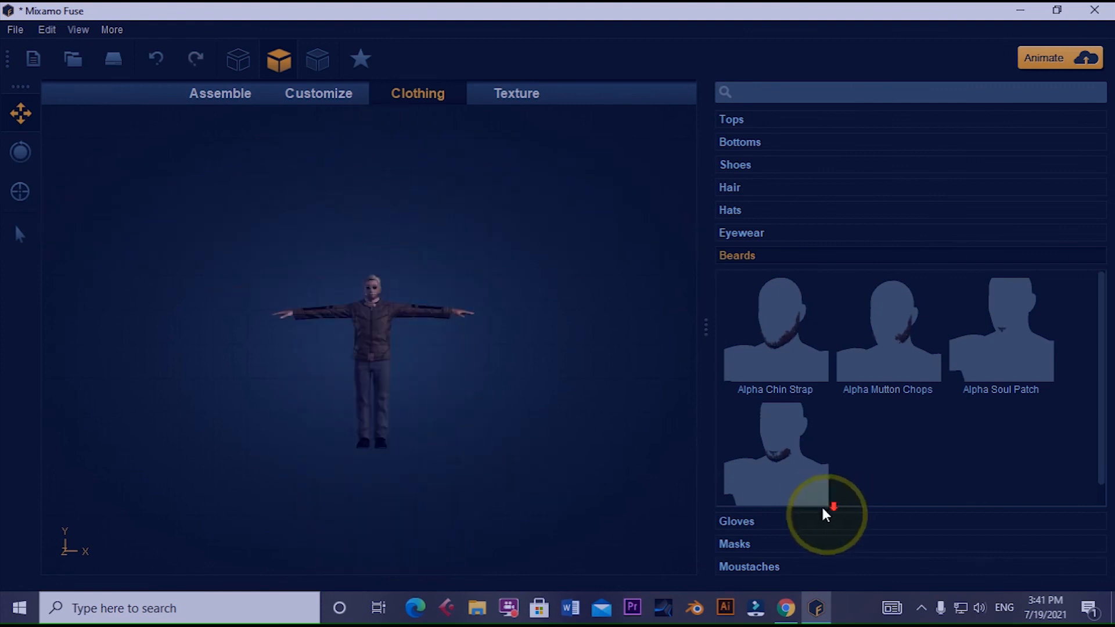
Look through the available gloves and masks and inspect the dressed character up close.
{"action": "left_click", "coordinate": [740, 521]}
{"action": "left_click", "coordinate": [741, 545]}
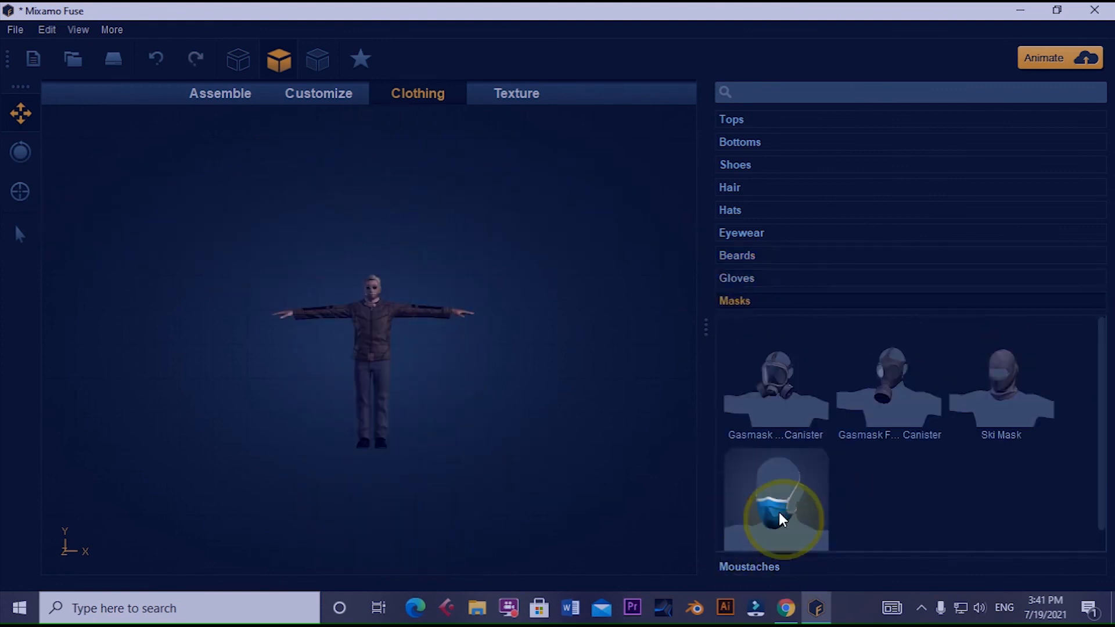
{"action": "scroll", "coordinate": [834, 536], "scroll_direction": "down", "scroll_amount": 1}
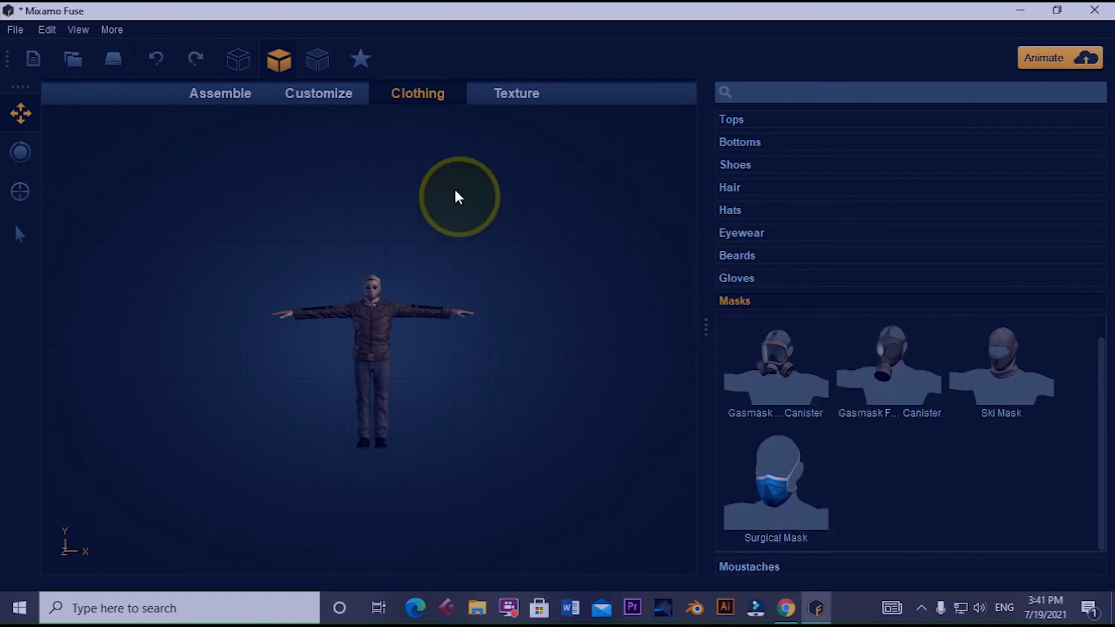
{"action": "scroll", "coordinate": [428, 345], "scroll_direction": "up", "scroll_amount": 2}
{"action": "scroll", "coordinate": [428, 345], "scroll_direction": "down", "scroll_amount": 1}
{"action": "scroll", "coordinate": [428, 344], "scroll_direction": "up", "scroll_amount": 3}
{"action": "scroll", "coordinate": [429, 347], "scroll_direction": "up", "scroll_amount": 1}
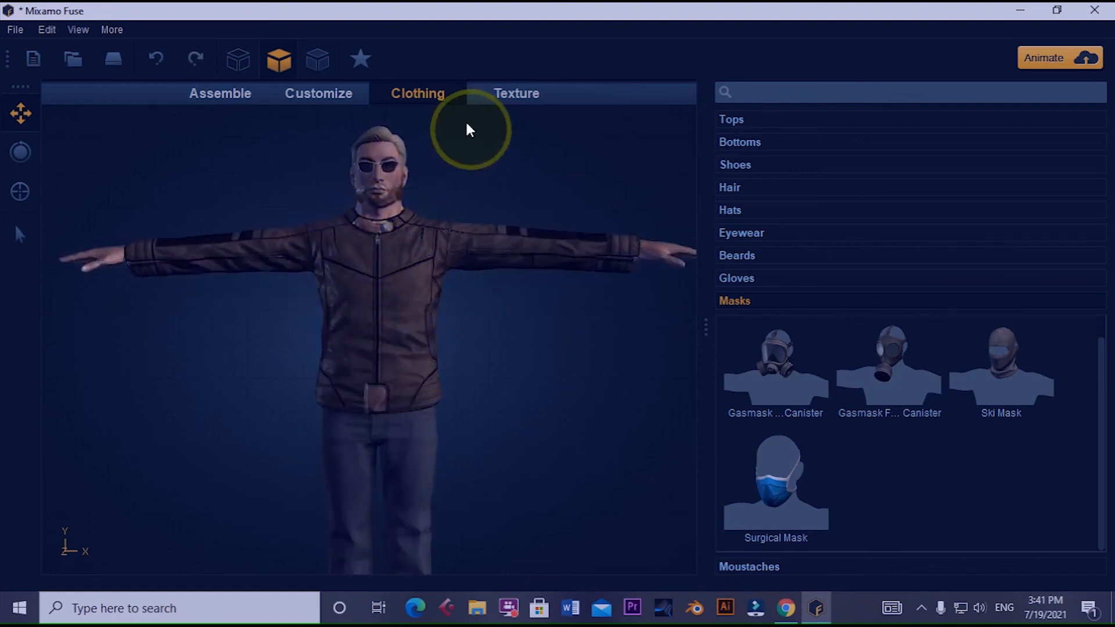
View the texture editing stage for the dressed character and return to body customization.
{"action": "left_click", "coordinate": [526, 101]}
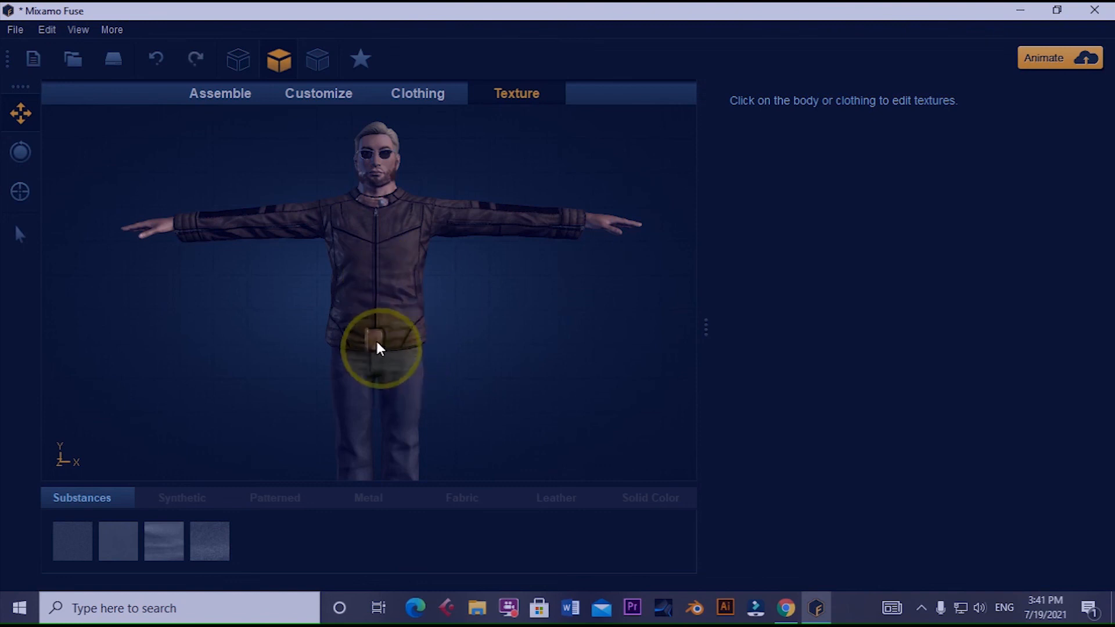
{"action": "scroll", "coordinate": [383, 290], "scroll_direction": "down", "scroll_amount": 2}
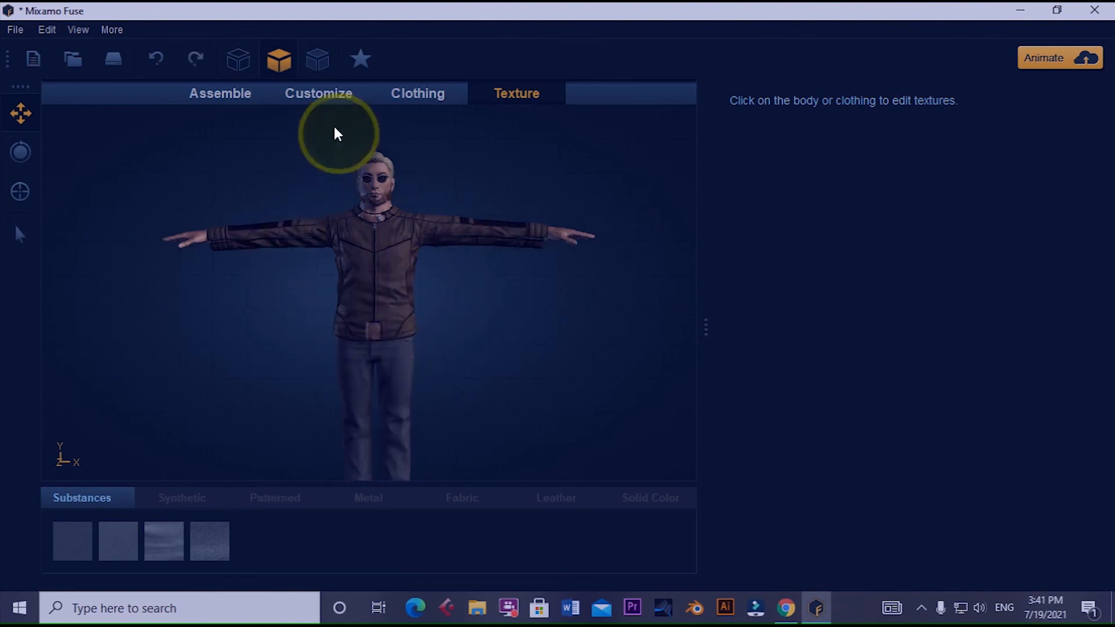
{"action": "left_click", "coordinate": [318, 94]}
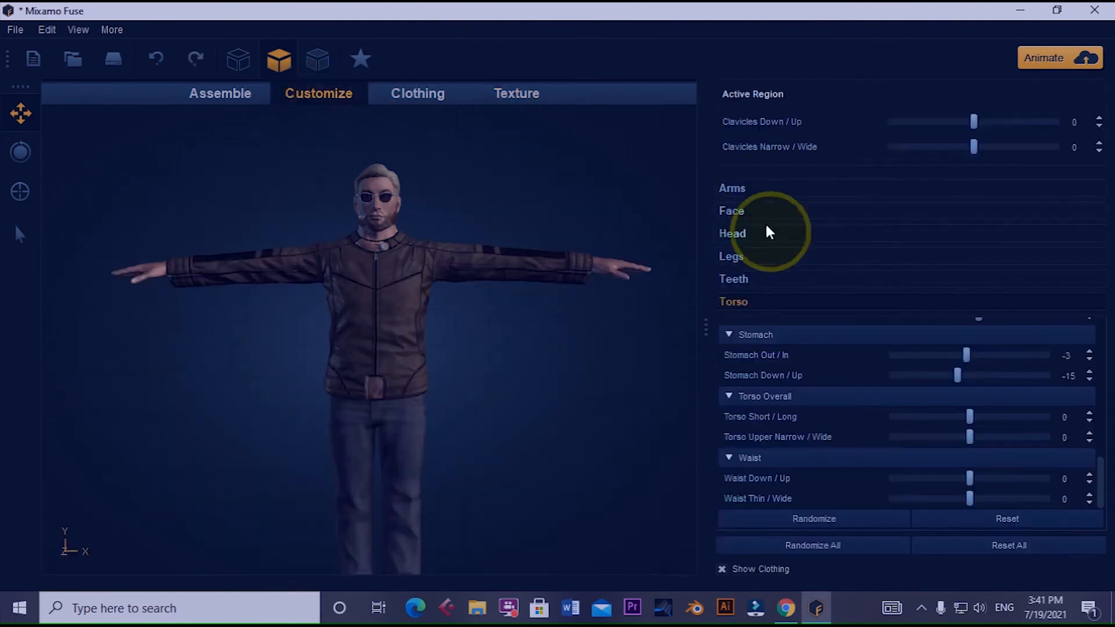